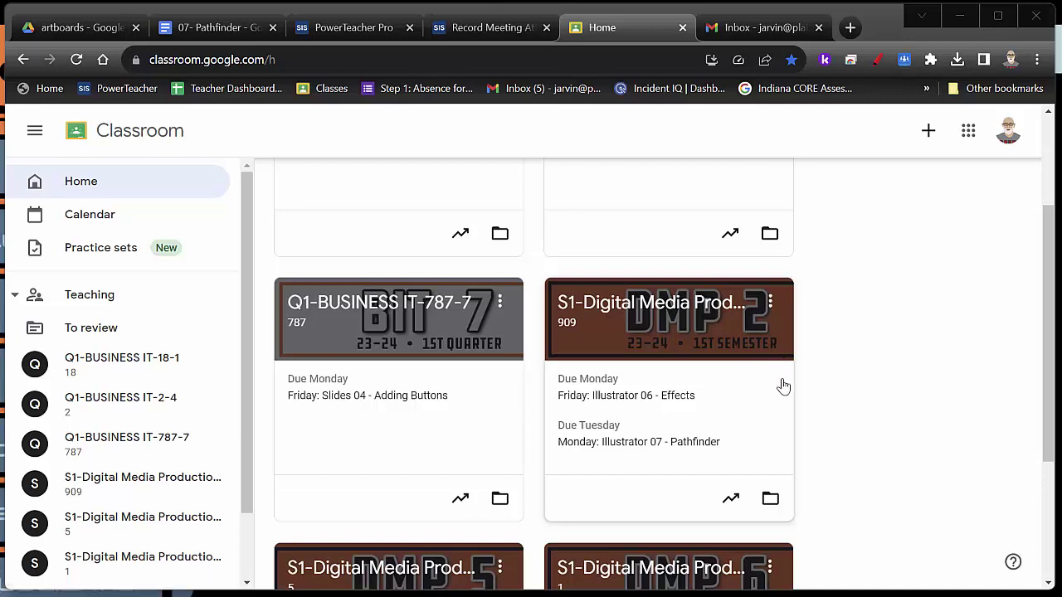
# Open the classwork of the S1-Digital Media Production-909-2 class and expand the "Monday: Illustrator 07 - Pathfinder" assignment.
pyautogui.scroll(-3, 511, 371)
pyautogui.scroll(3, 514, 377)
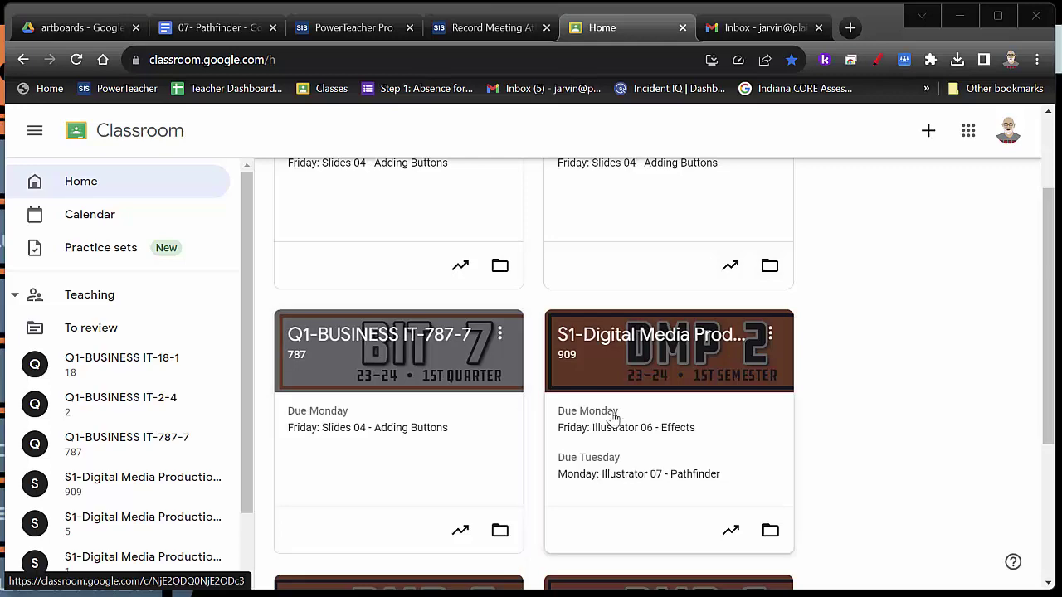
pyautogui.scroll(-1, 683, 421)
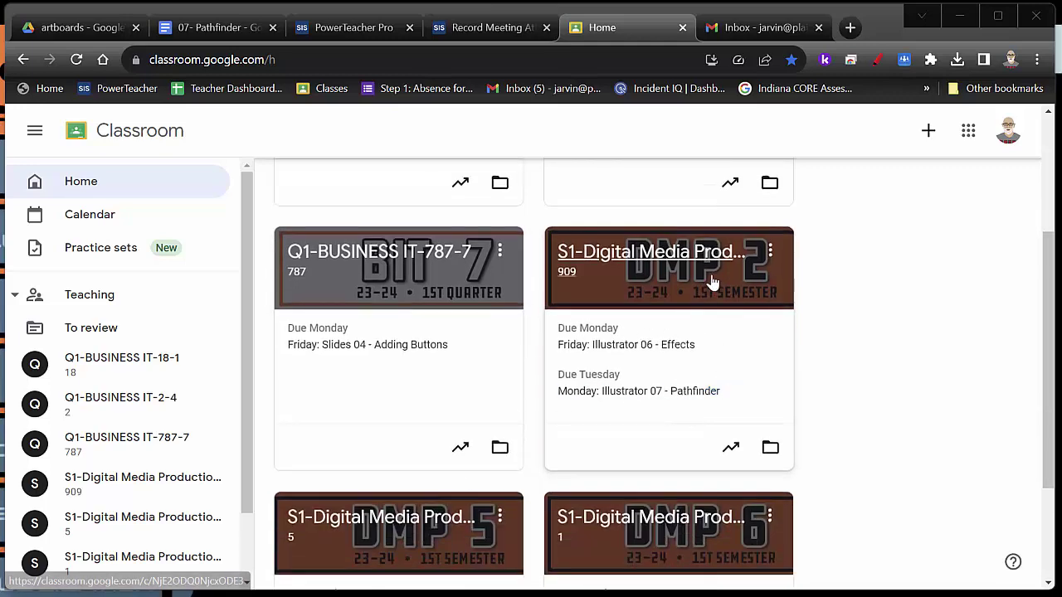
pyautogui.click(696, 286)
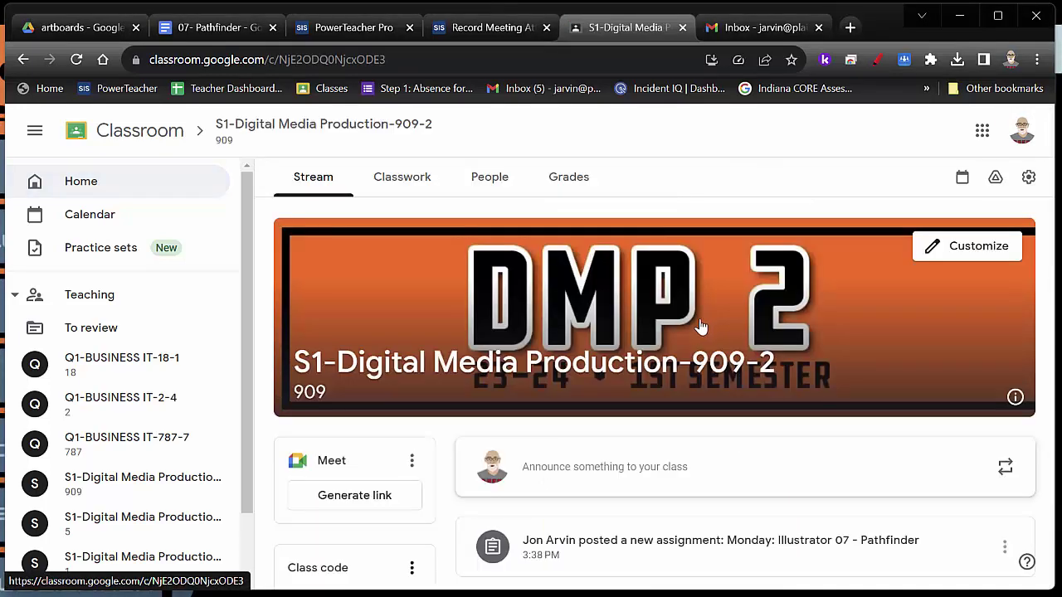
pyautogui.click(405, 178)
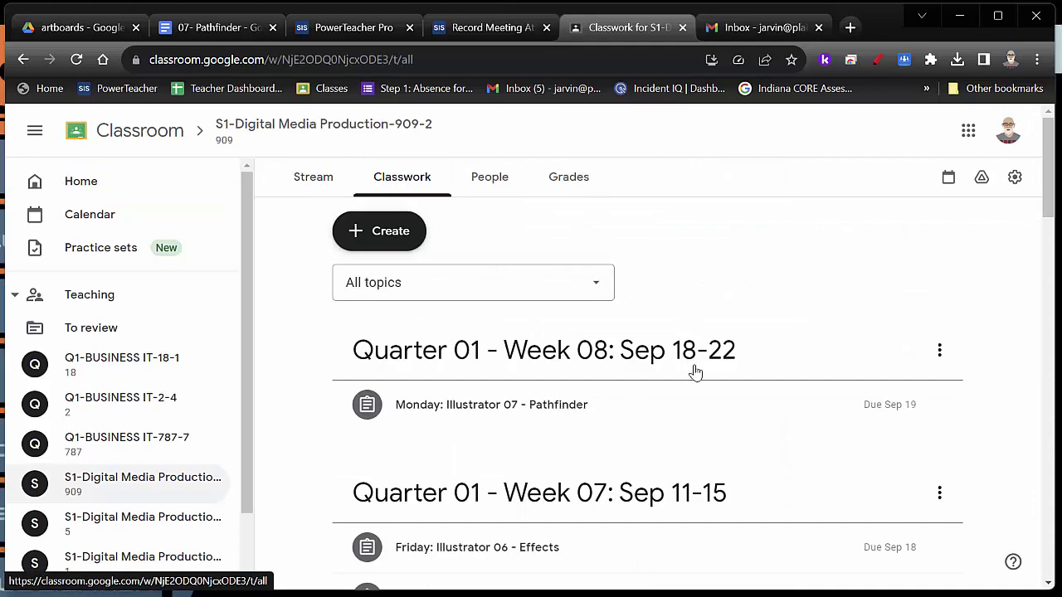
pyautogui.click(552, 423)
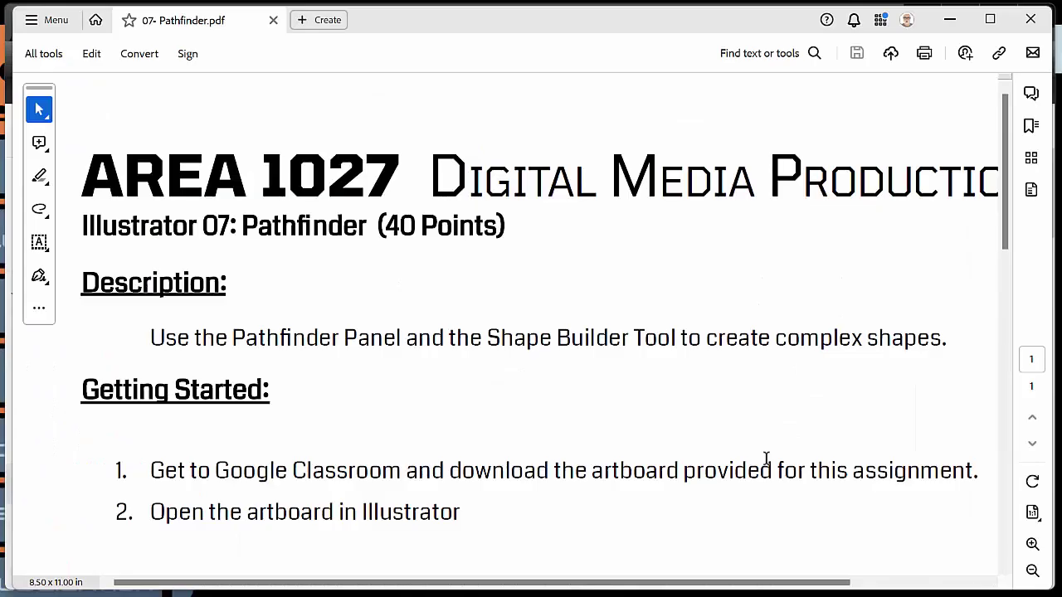
# Read through the requirements in 07- Pathfinder.pdf, highlighting the UNITE, MINUS FRONT, UNITING, SUBTRACTING and Shape Builder Tool wording.
pyautogui.scroll(-5, 764, 471)
pyautogui.scroll(-3, 764, 471)
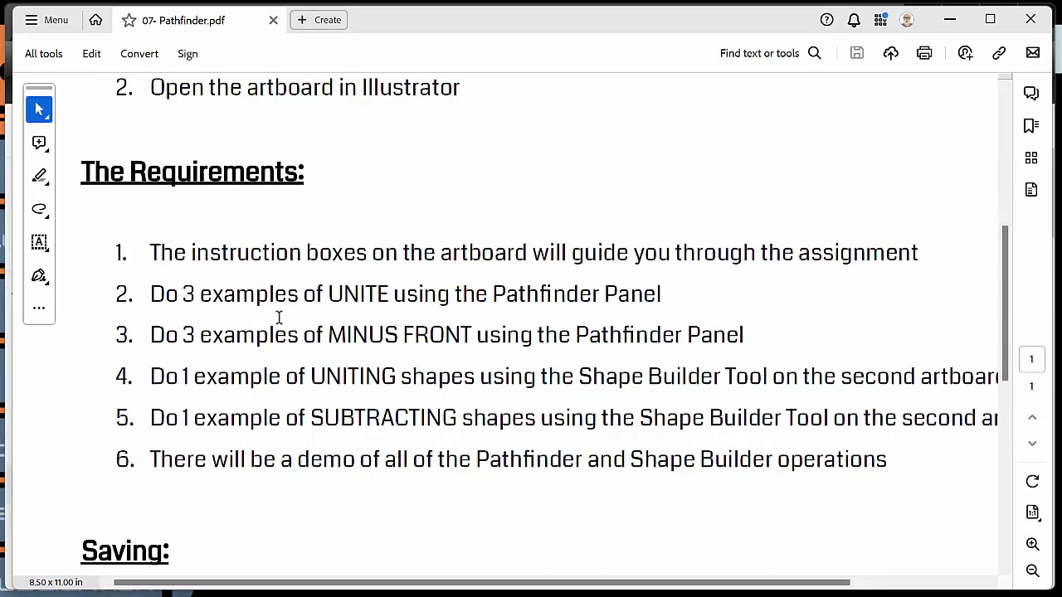
pyautogui.moveTo(288, 287); pyautogui.dragTo(410, 301)
pyautogui.moveTo(303, 335); pyautogui.dragTo(470, 340)
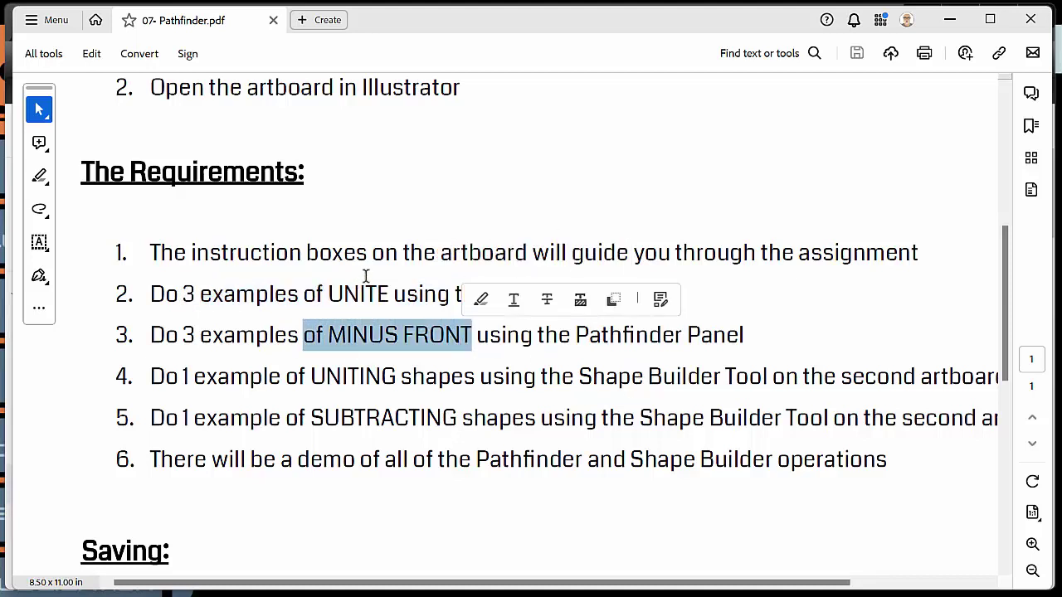
pyautogui.moveTo(329, 294); pyautogui.dragTo(395, 300)
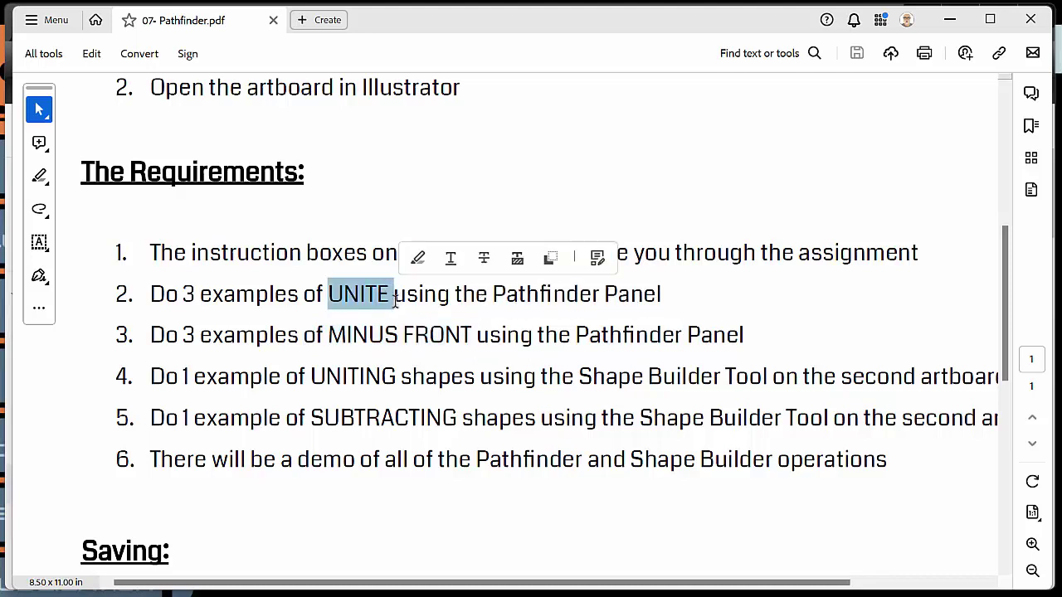
pyautogui.moveTo(329, 334); pyautogui.dragTo(471, 336)
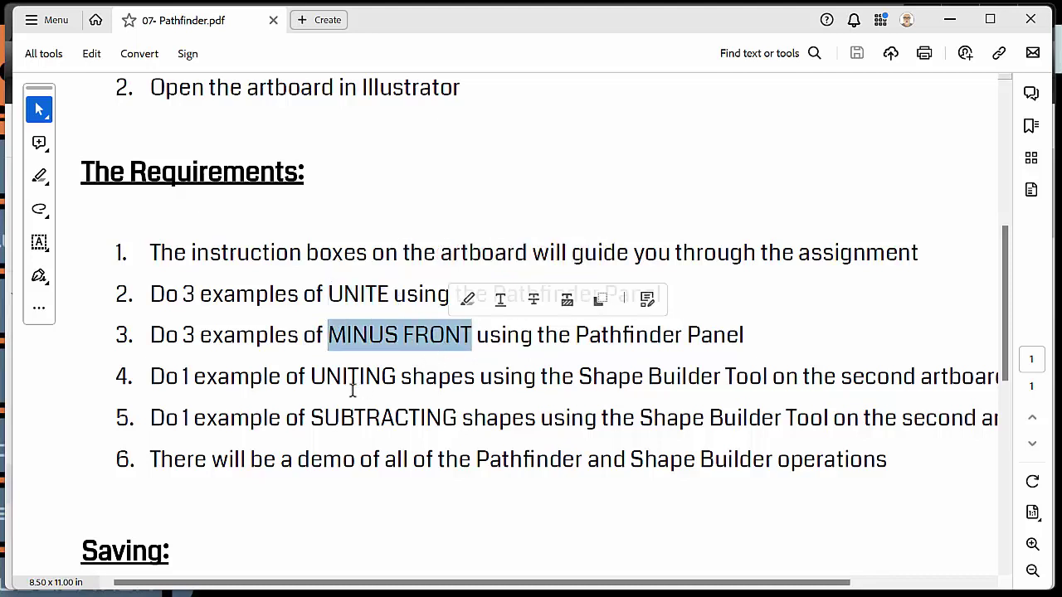
pyautogui.moveTo(579, 376); pyautogui.dragTo(767, 390)
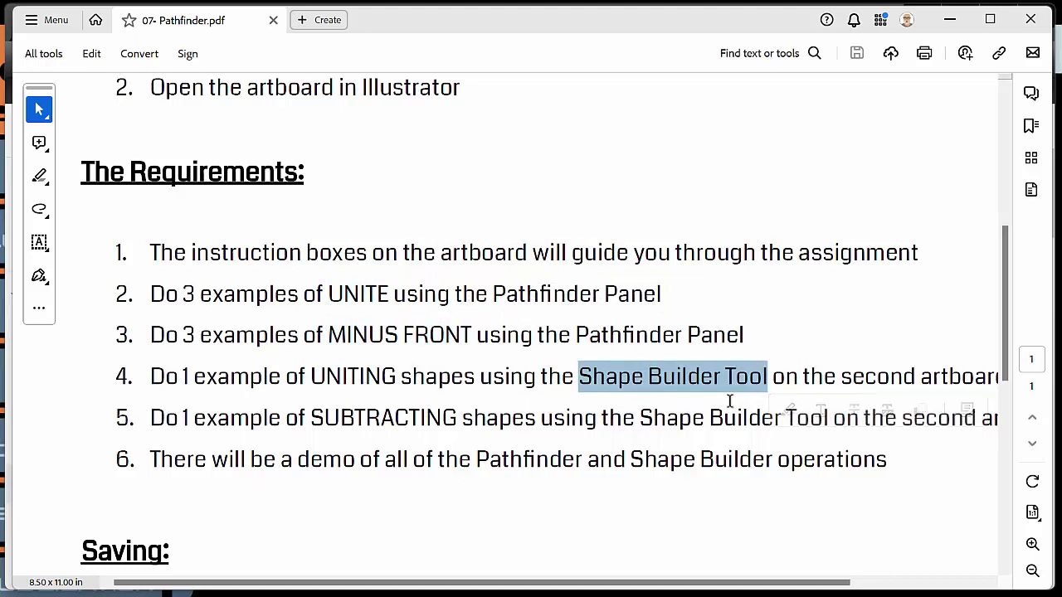
pyautogui.moveTo(490, 294); pyautogui.dragTo(685, 313)
pyautogui.click(548, 372)
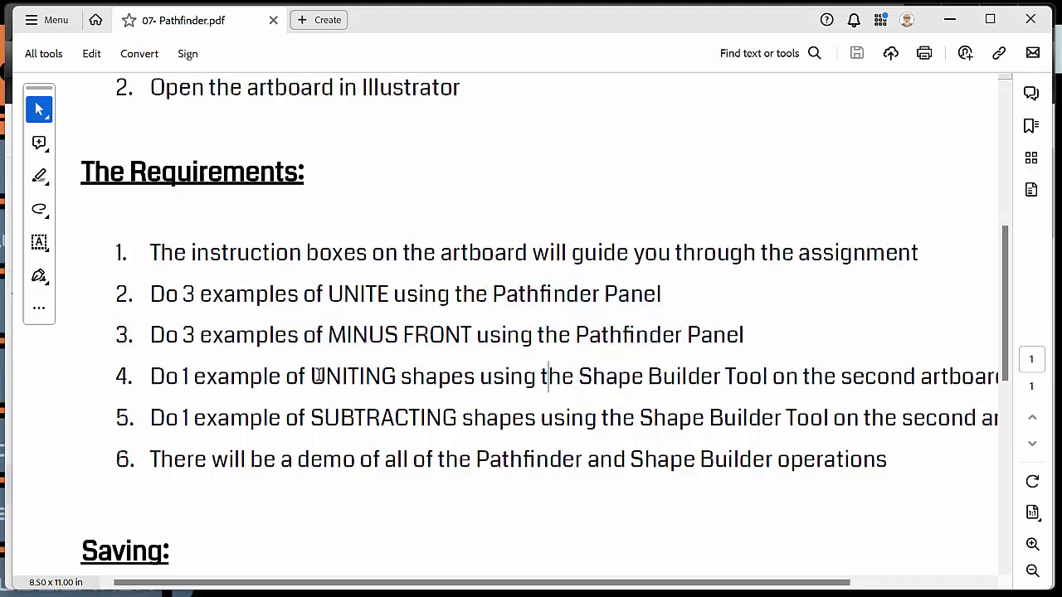
pyautogui.moveTo(325, 376); pyautogui.dragTo(390, 378)
pyautogui.moveTo(340, 420); pyautogui.dragTo(432, 420)
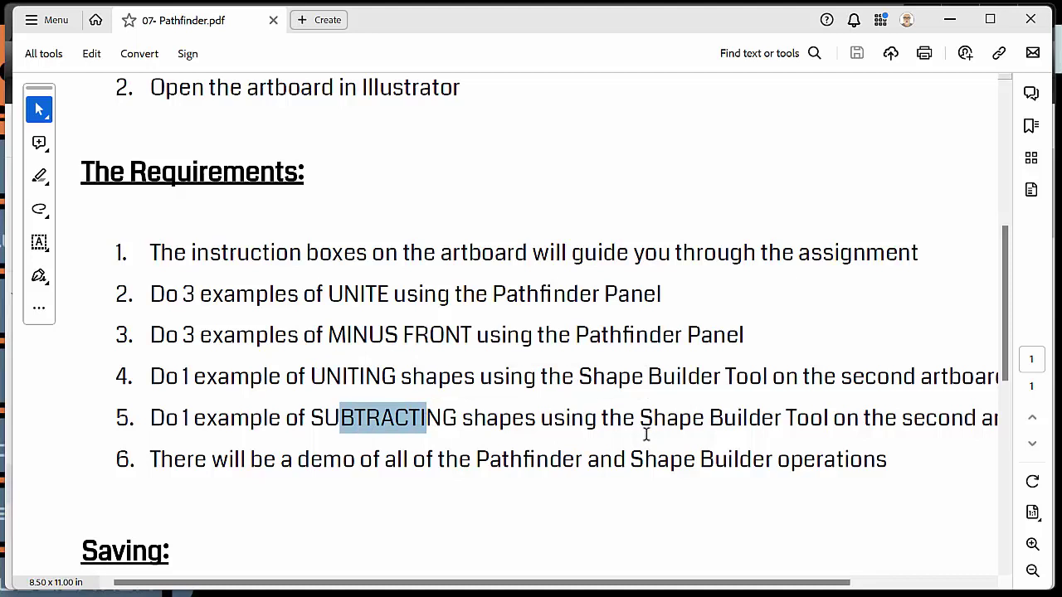
pyautogui.scroll(4, 654, 427)
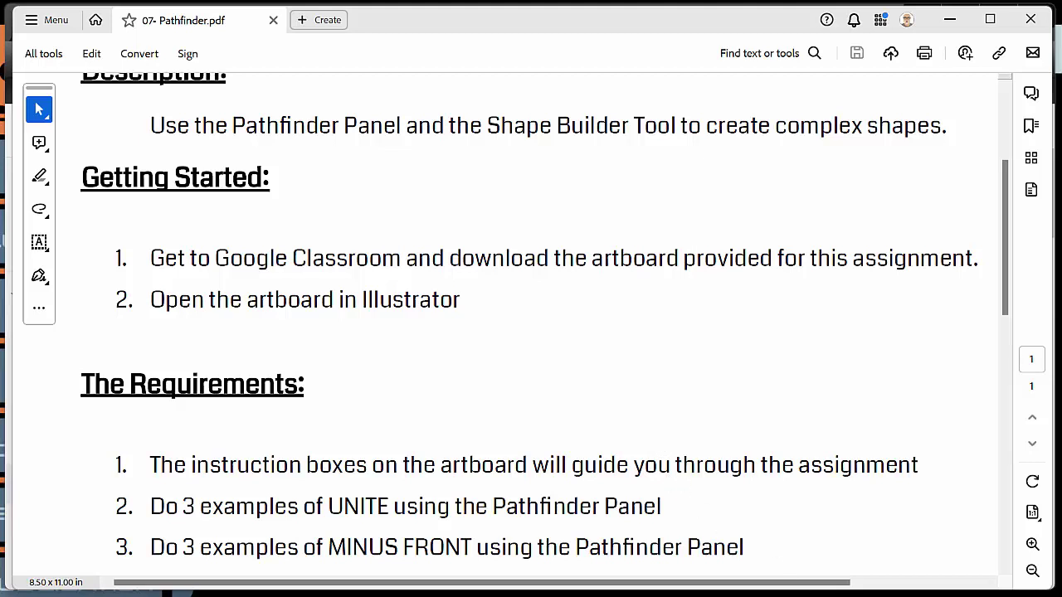
# Switch back to Google Classroom and open the assignment's attached 07-pathfinder.ai file in a new window.
pyautogui.hotkey('alt', 'Tab')
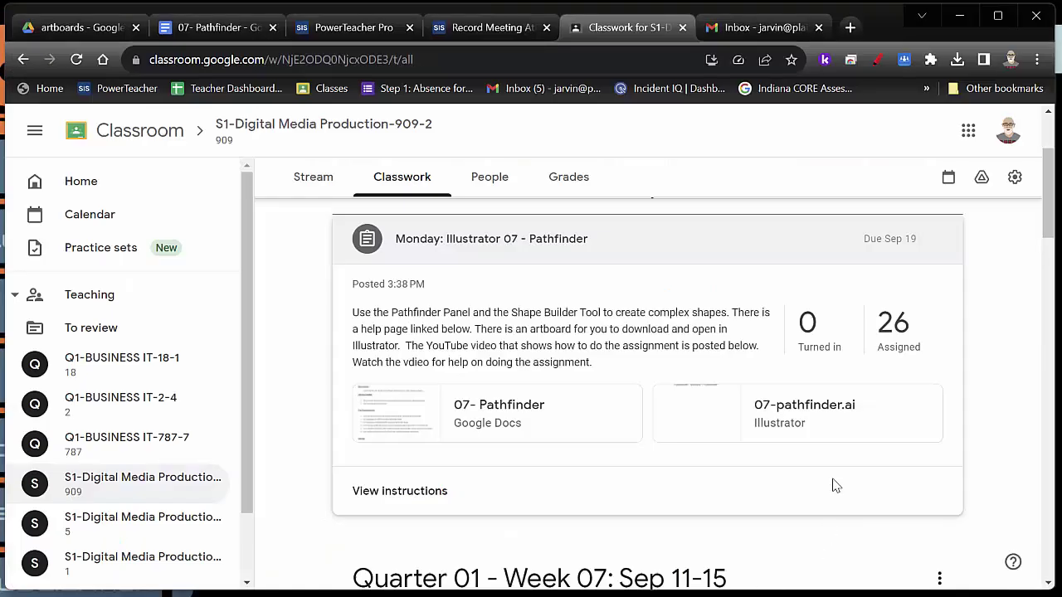
pyautogui.click(790, 413)
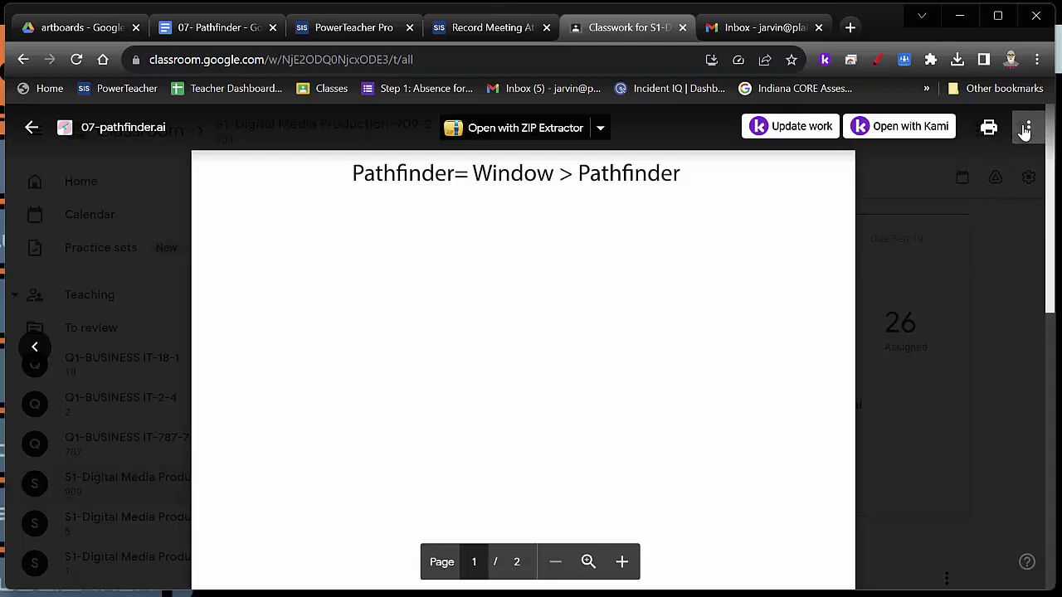
pyautogui.click(1027, 127)
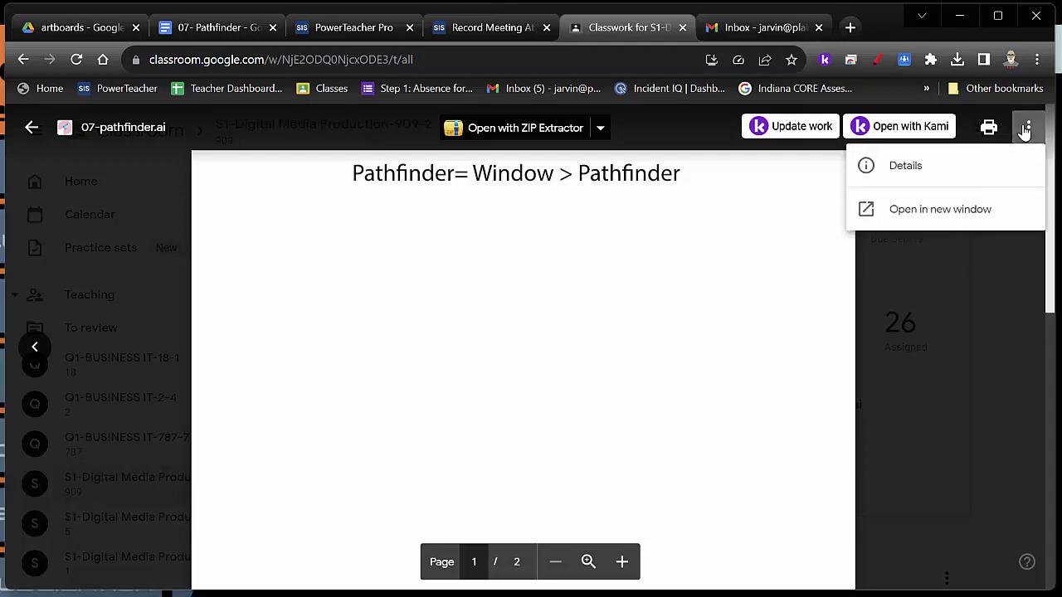
pyautogui.click(956, 210)
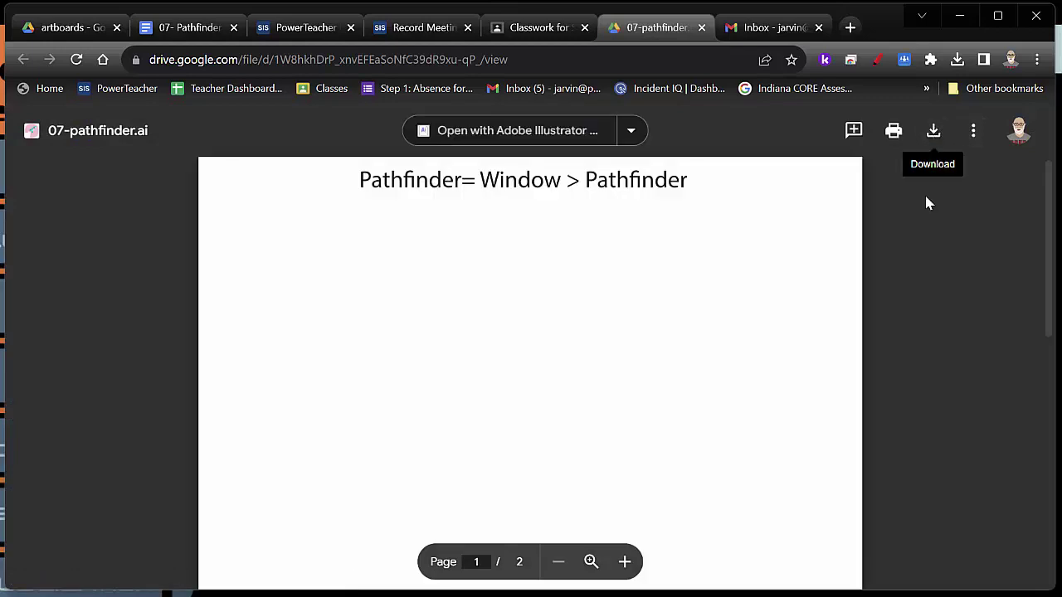
# Switch to Illustrator, open 07-pathfinder from the artboards folder and close the floating Pathfinder panel group.
pyautogui.hotkey('alt', 'Tab')
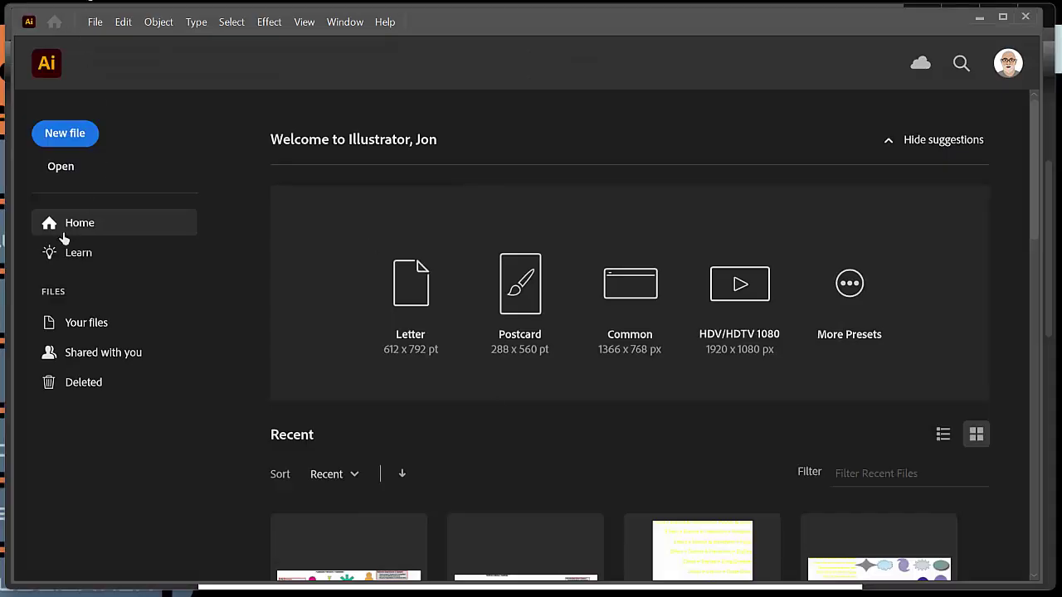
pyautogui.hotkey('ctrl', 'o')
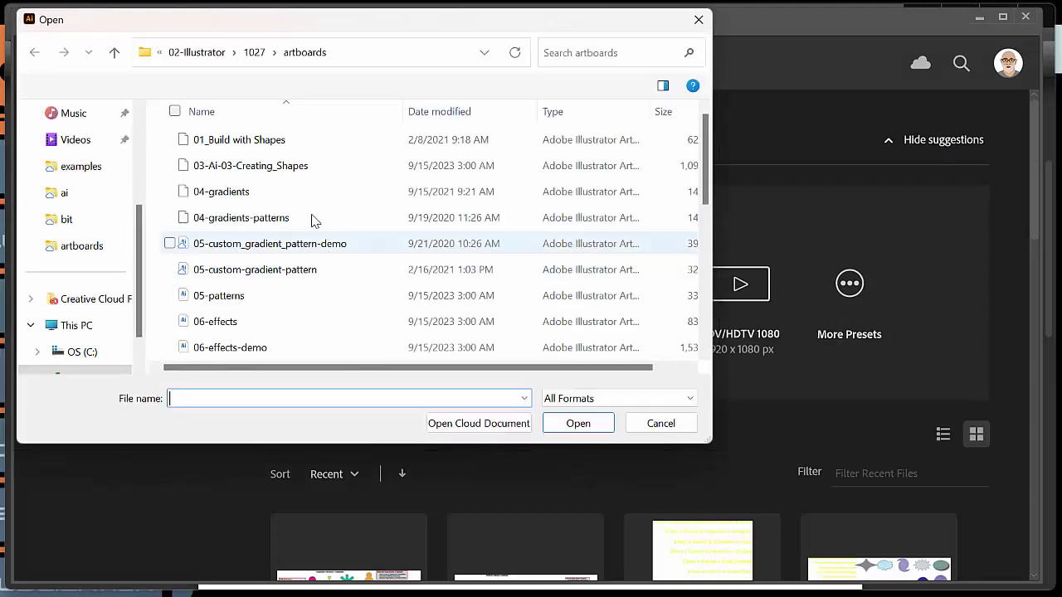
pyautogui.scroll(-2, 284, 341)
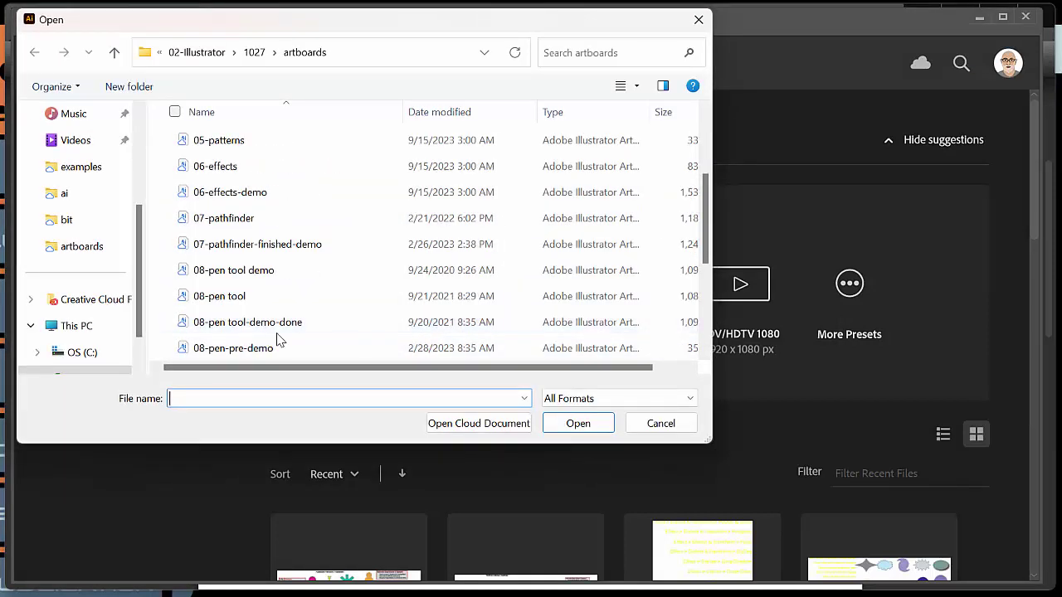
pyautogui.doubleClick(235, 218)
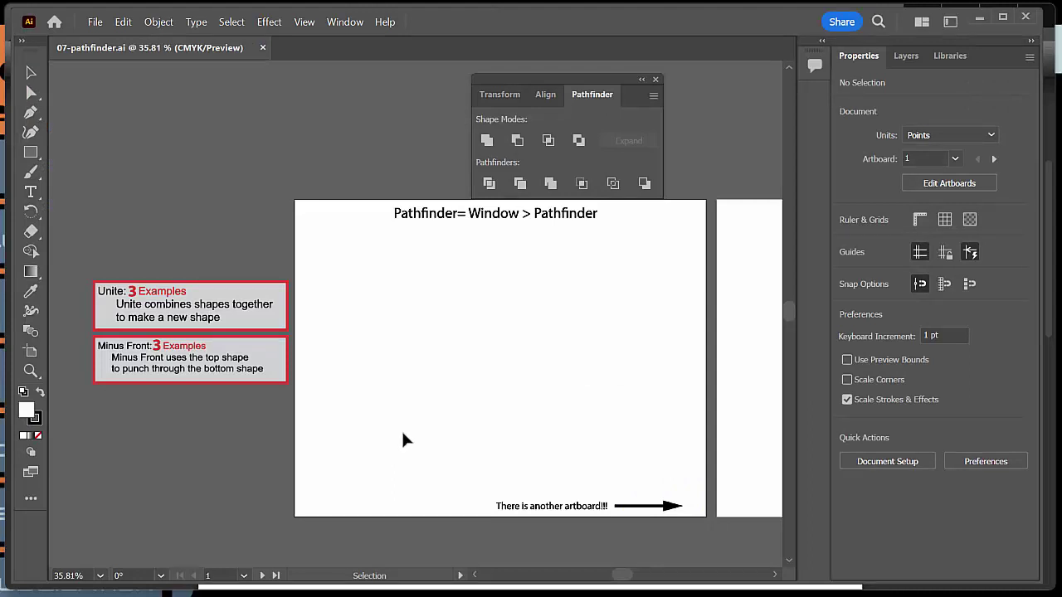
pyautogui.click(656, 80)
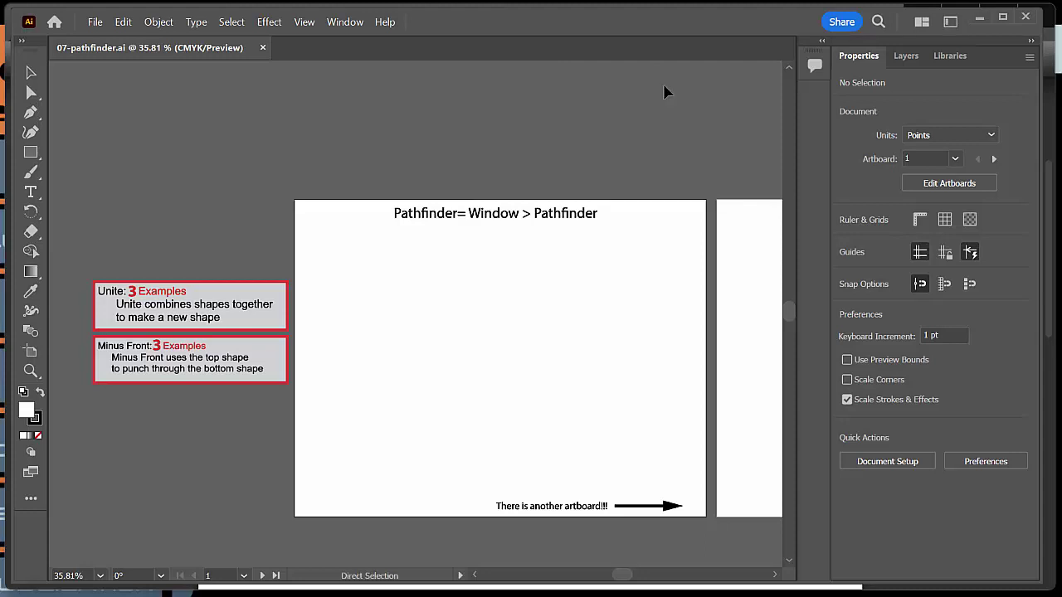
# Examine the Unite and Minus Front instruction boxes beside the first artboard and check where the second artboard lies.
pyautogui.hotkey('ctrl', '+')
pyautogui.press('space')
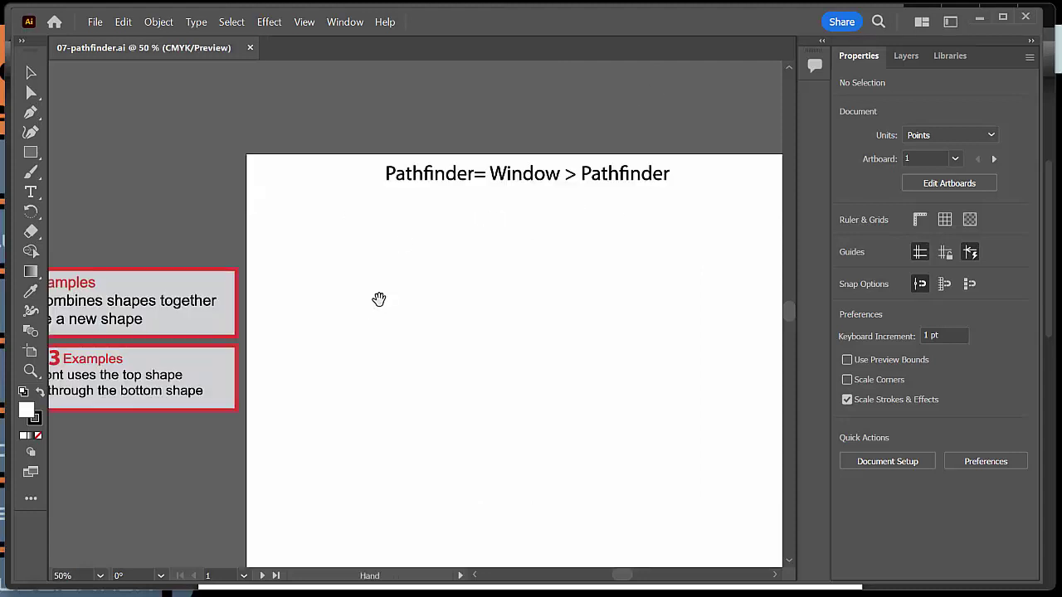
pyautogui.moveTo(380, 301); pyautogui.dragTo(495, 227)
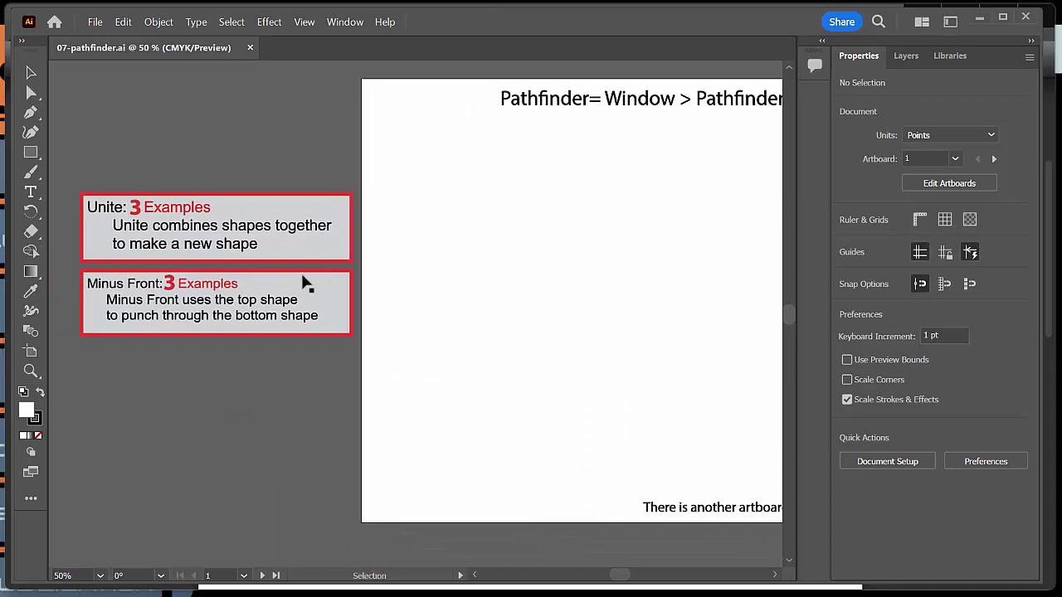
pyautogui.moveTo(703, 232); pyautogui.dragTo(355, 264)
pyautogui.moveTo(597, 246); pyautogui.dragTo(12, 267)
pyautogui.hscroll(10, 766, 243)
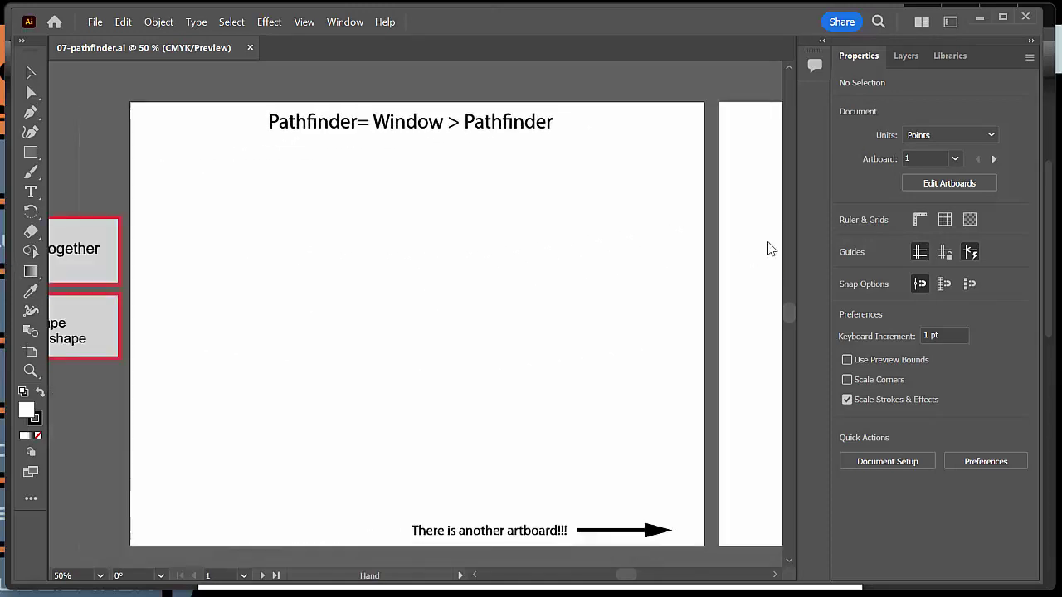
pyautogui.scroll(5, 664, 315)
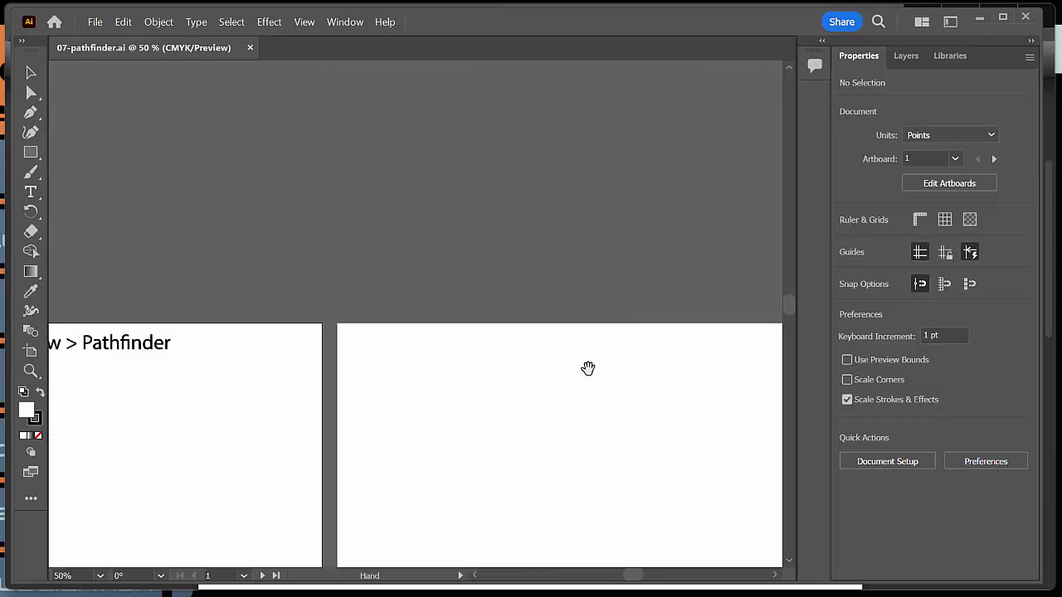
pyautogui.moveTo(588, 367); pyautogui.dragTo(322, 163)
pyautogui.moveTo(303, 273); pyautogui.dragTo(716, 267)
pyautogui.moveTo(335, 277); pyautogui.dragTo(652, 310)
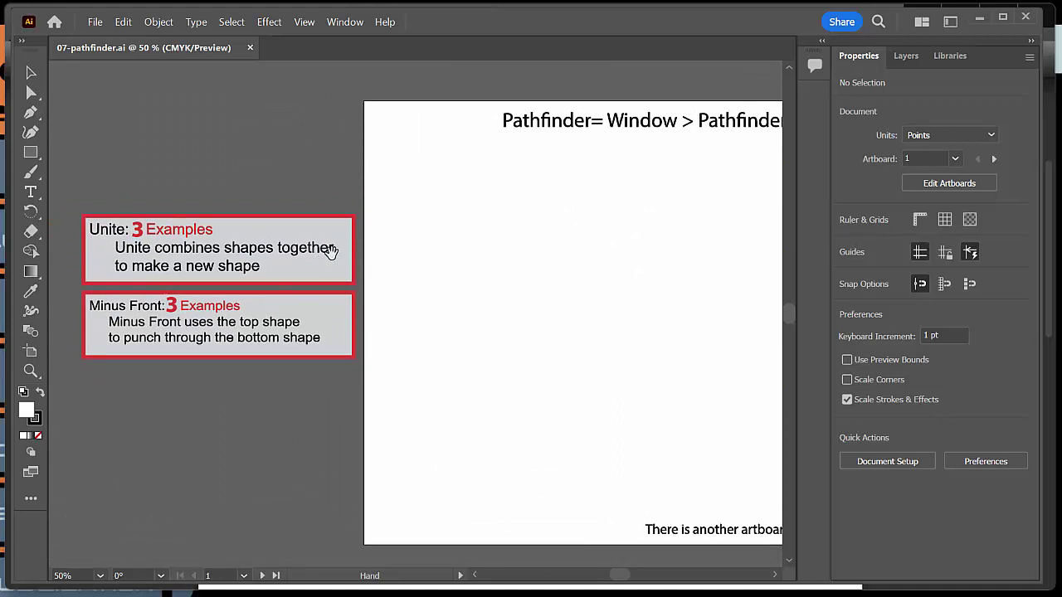
# Examine the Unite and Subtract with Shape Builder instruction boxes beside the second artboard, then return to the first artboard.
pyautogui.moveTo(572, 256); pyautogui.dragTo(321, 229)
pyautogui.moveTo(547, 235); pyautogui.dragTo(495, 220)
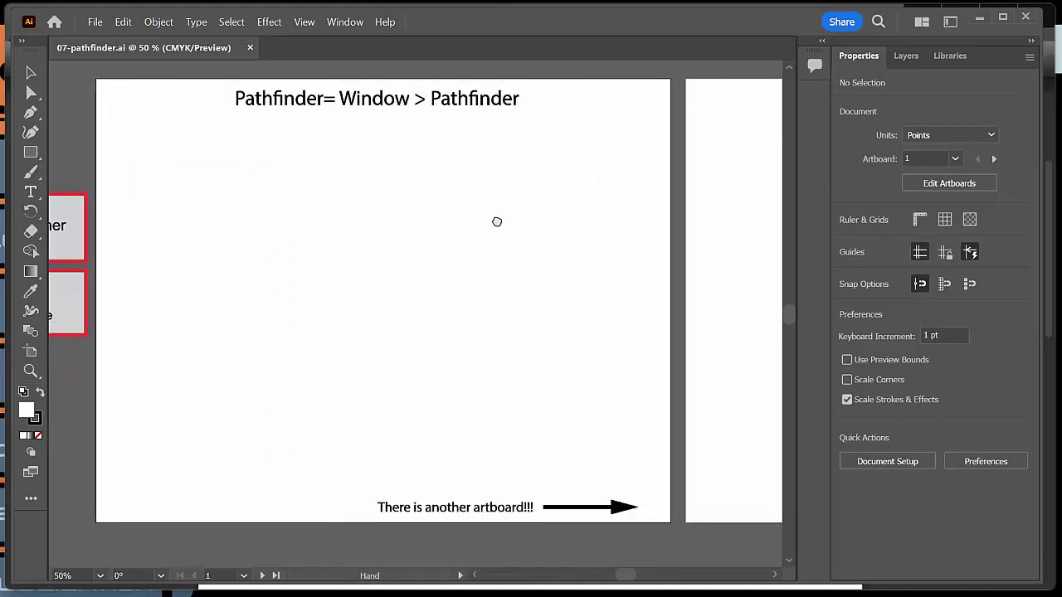
pyautogui.moveTo(597, 408); pyautogui.dragTo(533, 311)
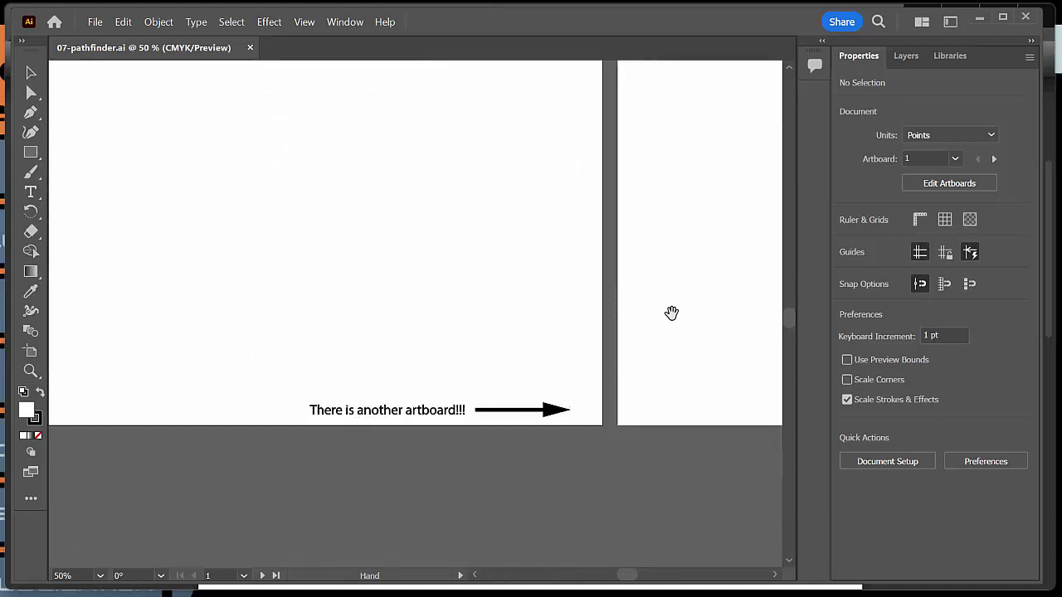
pyautogui.moveTo(671, 311); pyautogui.dragTo(223, 387)
pyautogui.moveTo(465, 354); pyautogui.dragTo(299, 357)
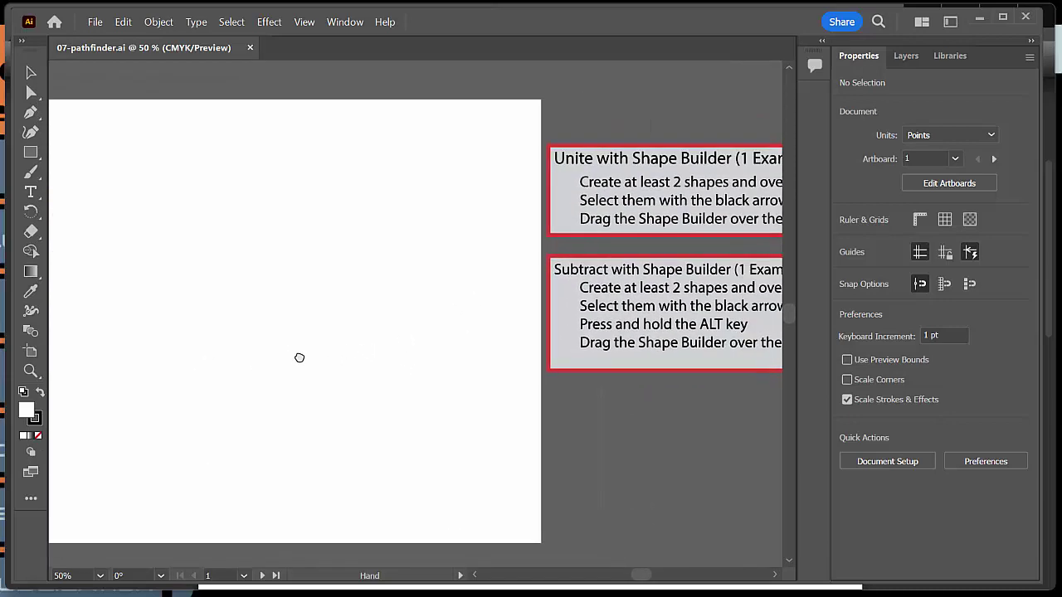
pyautogui.moveTo(393, 358); pyautogui.dragTo(356, 364)
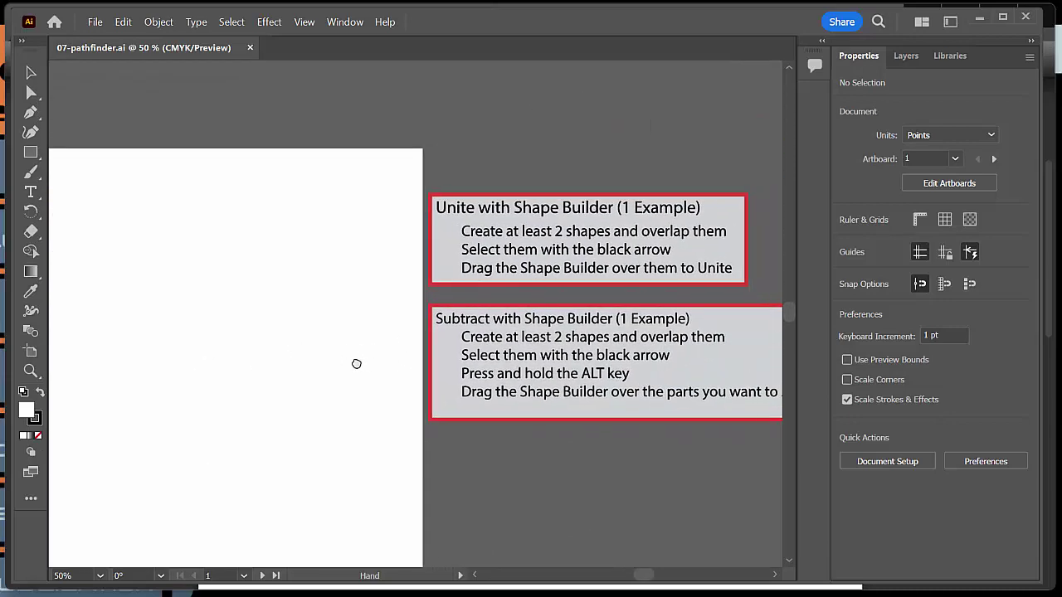
pyautogui.hscroll(-15, 356, 365)
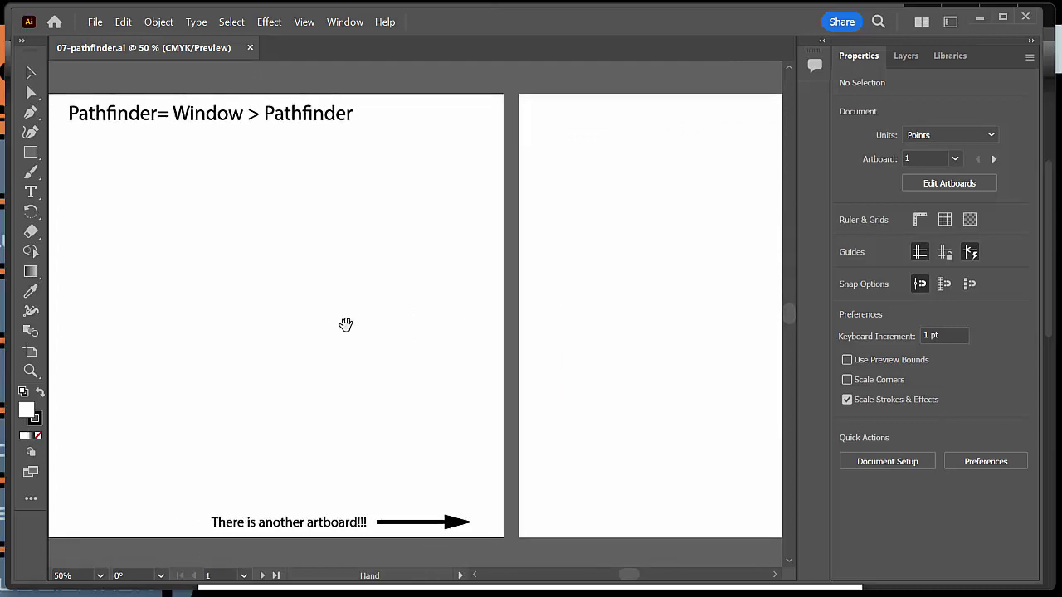
pyautogui.moveTo(346, 324); pyautogui.dragTo(621, 330)
pyautogui.moveTo(482, 320); pyautogui.dragTo(533, 316)
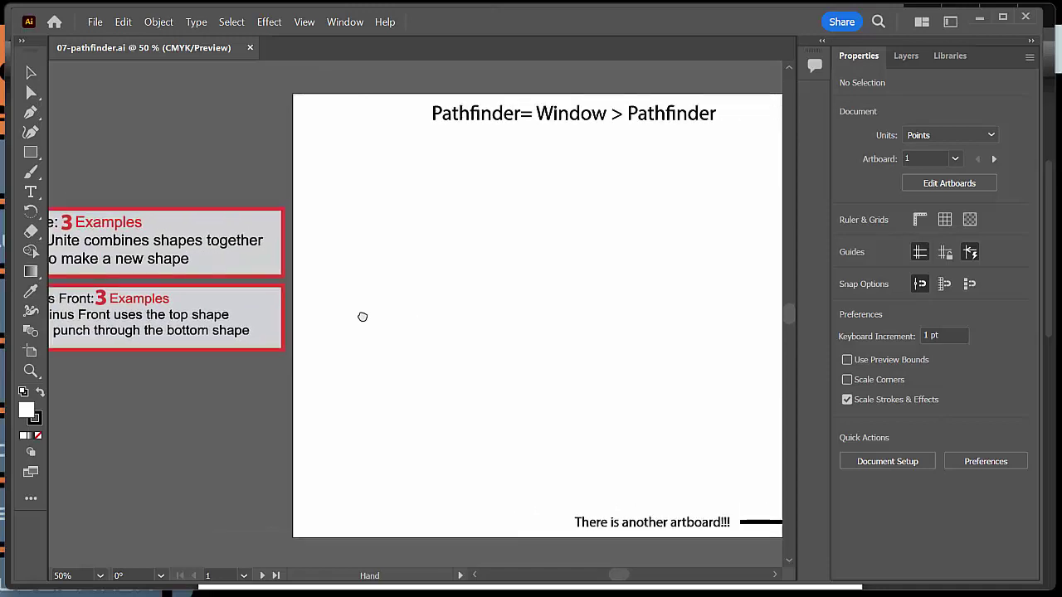
pyautogui.moveTo(362, 317); pyautogui.dragTo(145, 334)
pyautogui.moveTo(732, 307); pyautogui.dragTo(750, 293)
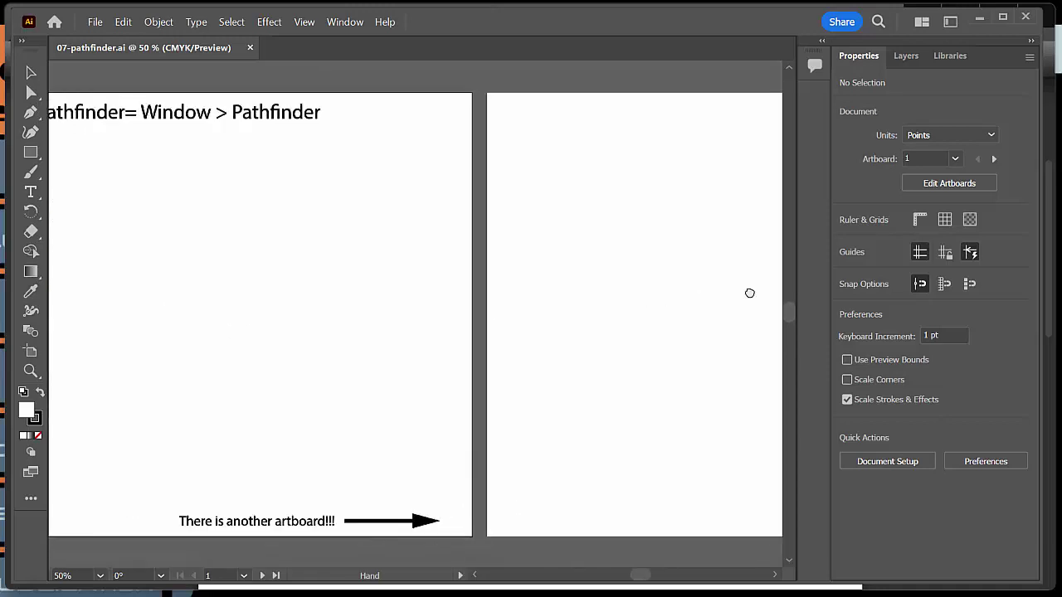
pyautogui.moveTo(270, 280); pyautogui.dragTo(533, 287)
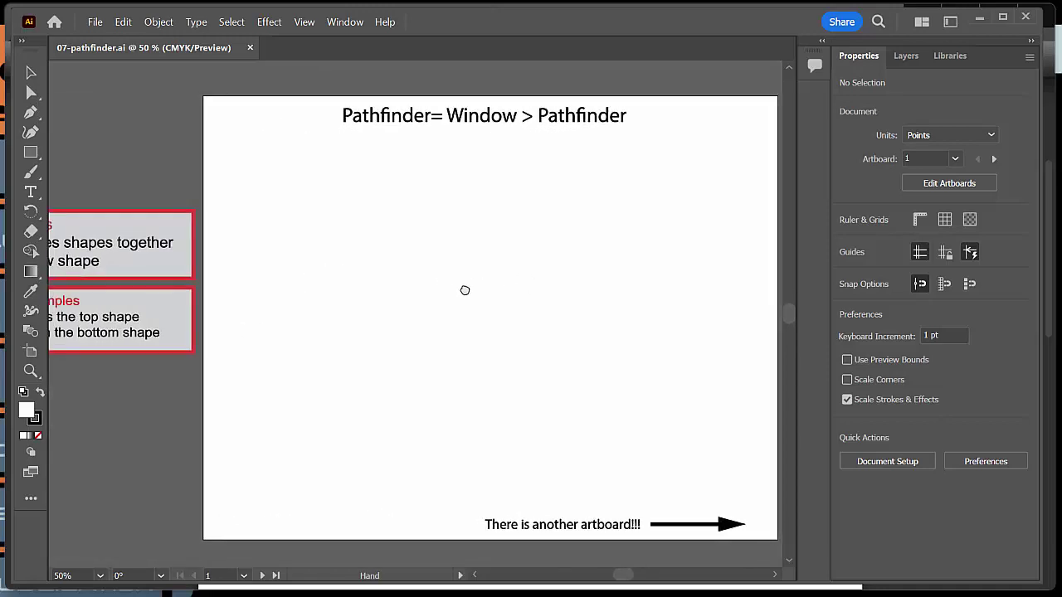
# Open the Pathfinder panel and place it over the lower right part of the first artboard.
pyautogui.moveTo(465, 291); pyautogui.dragTo(424, 270)
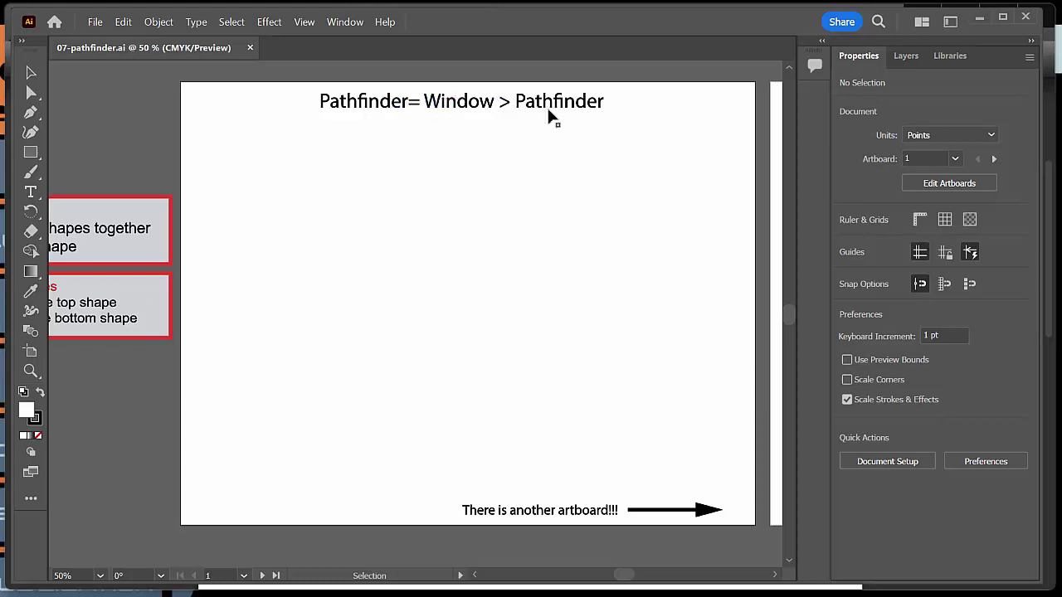
pyautogui.click(342, 23)
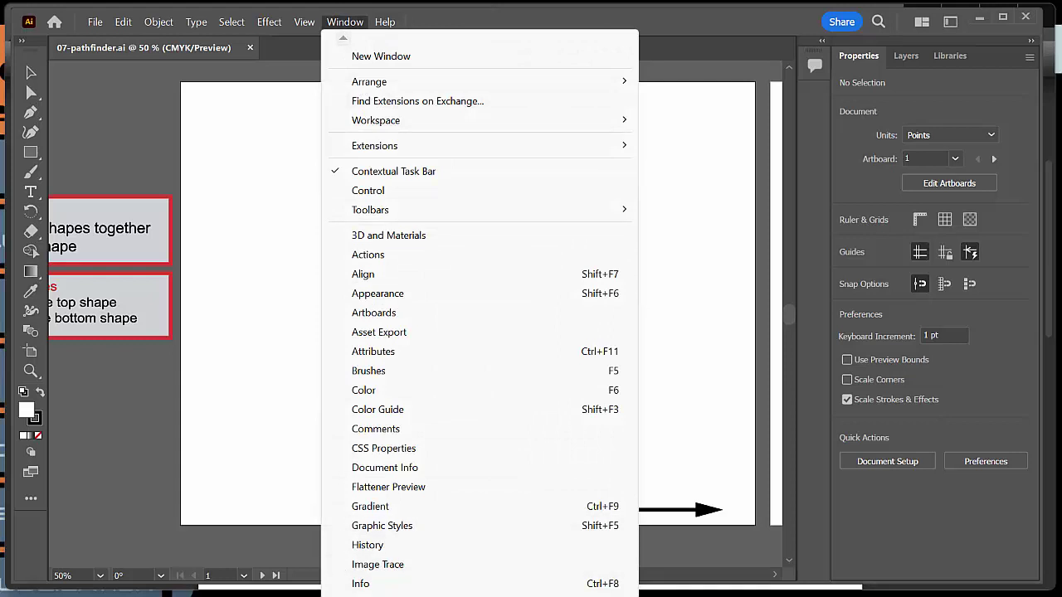
pyautogui.hotkey('ctrl', 'shift', 'F9')
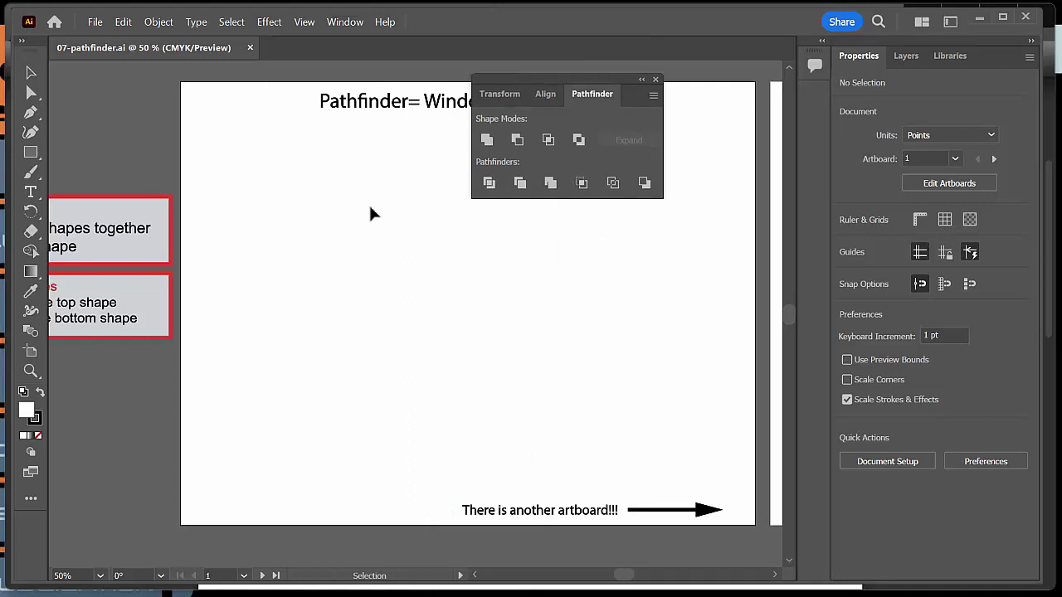
pyautogui.moveTo(562, 83); pyautogui.dragTo(526, 193)
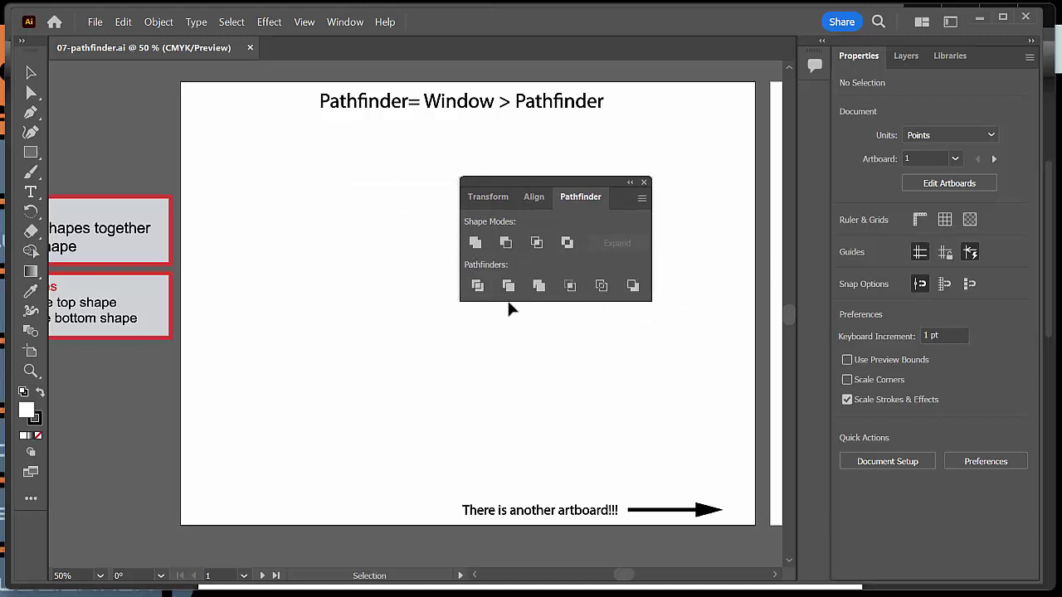
pyautogui.moveTo(516, 182); pyautogui.dragTo(616, 245)
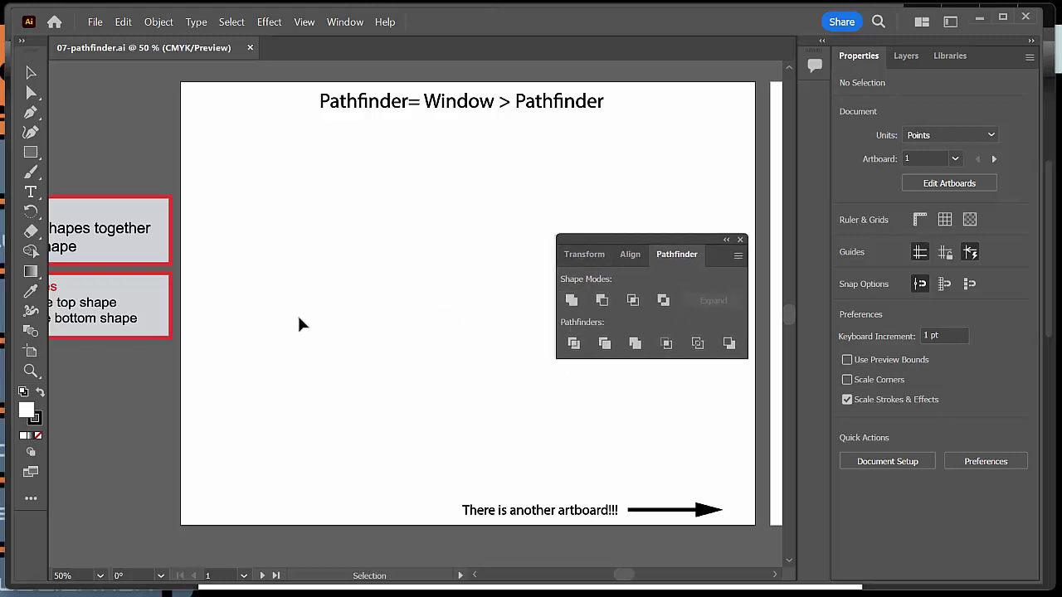
pyautogui.moveTo(284, 321); pyautogui.dragTo(419, 328)
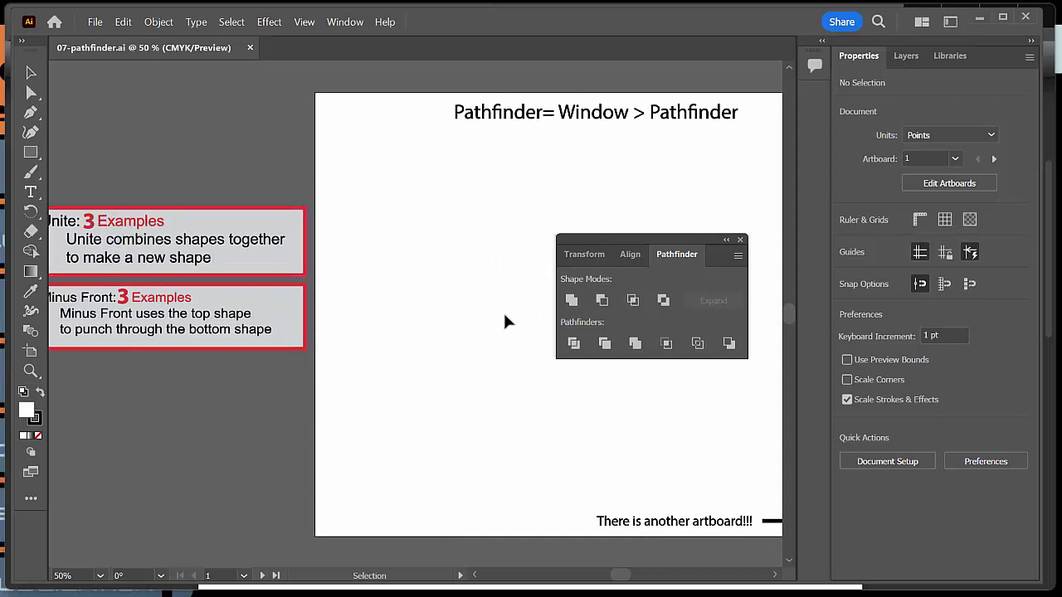
pyautogui.moveTo(296, 332); pyautogui.dragTo(368, 343)
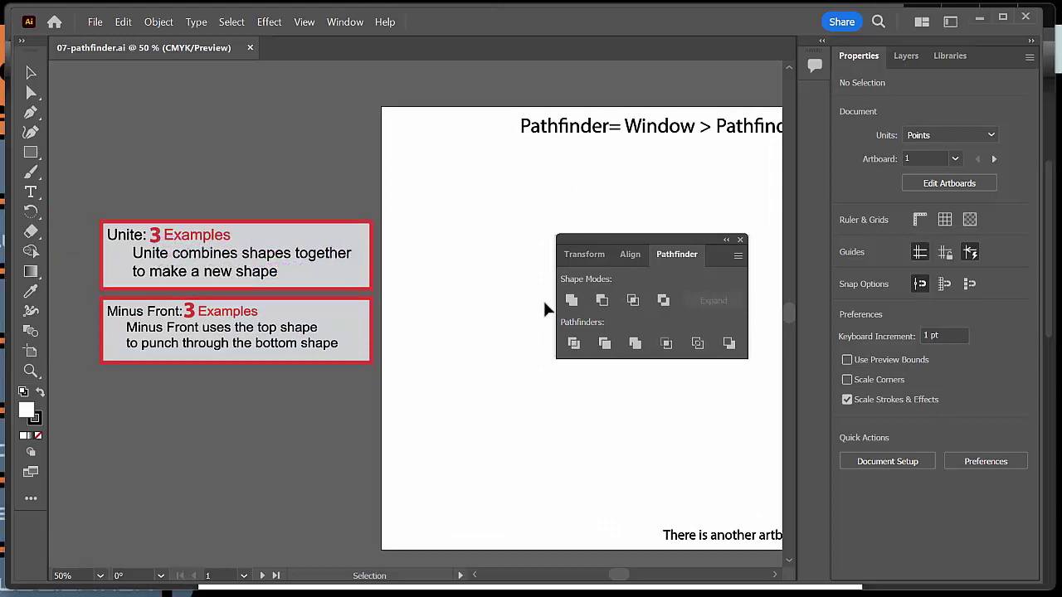
pyautogui.press('space')
pyautogui.moveTo(500, 315); pyautogui.dragTo(317, 298)
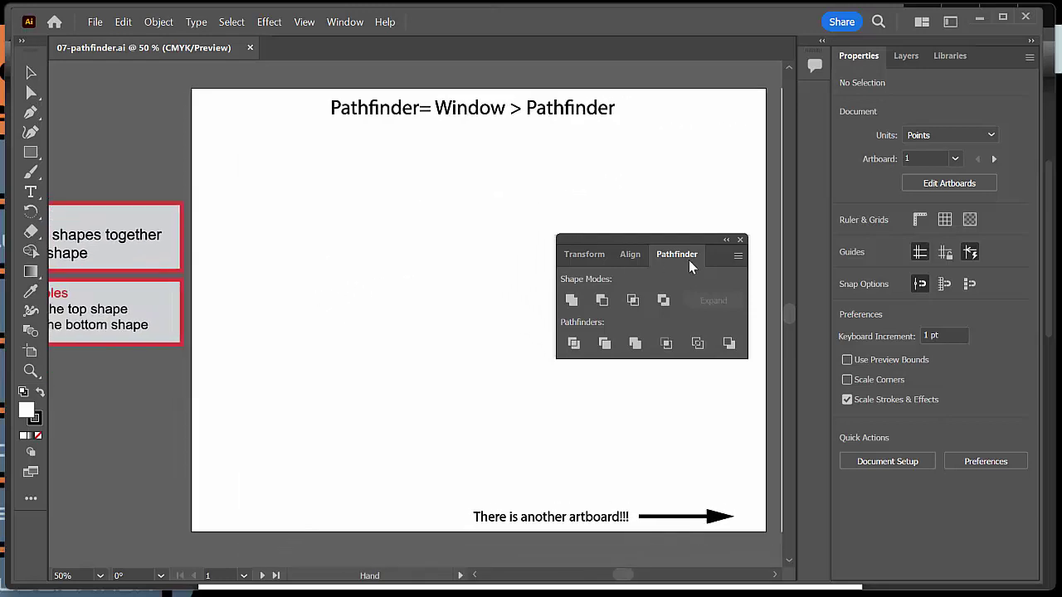
pyautogui.moveTo(687, 243); pyautogui.dragTo(610, 339)
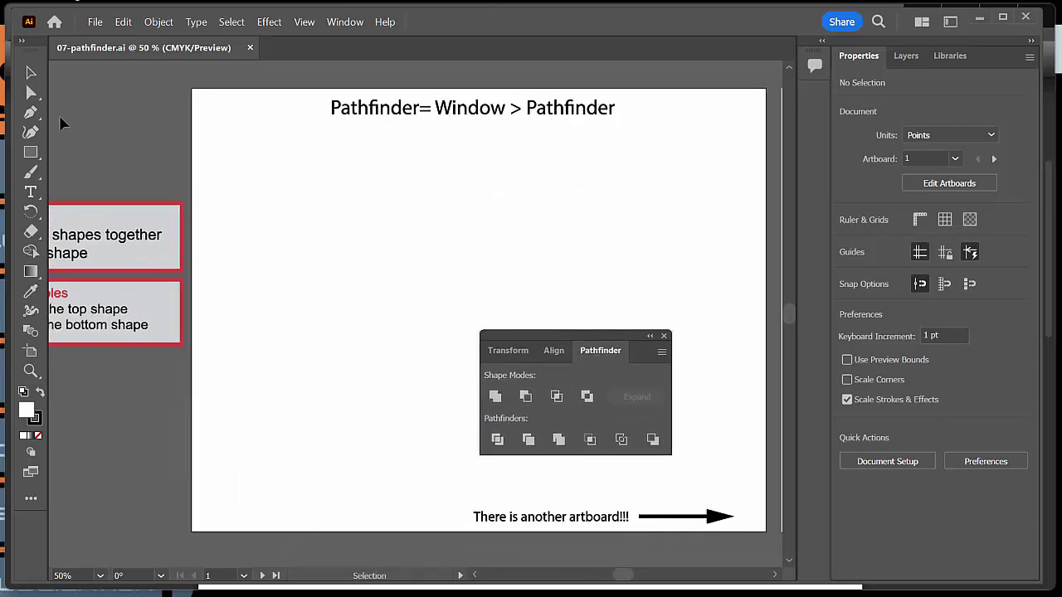
# Draw a horizontal rectangle about 191 by 41 pt and a vertical one about 46 by 173 pt crossing it near the artboard's upper left.
pyautogui.click(33, 154)
pyautogui.moveTo(33, 156); pyautogui.dragTo(68, 150)
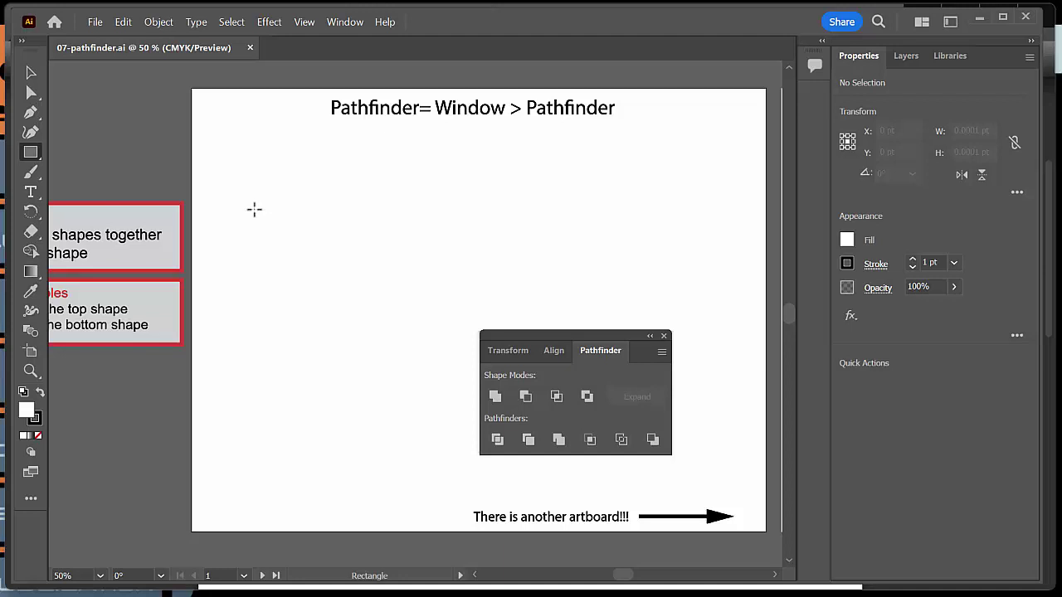
pyautogui.moveTo(257, 209); pyautogui.dragTo(396, 240)
pyautogui.moveTo(310, 167); pyautogui.dragTo(344, 291)
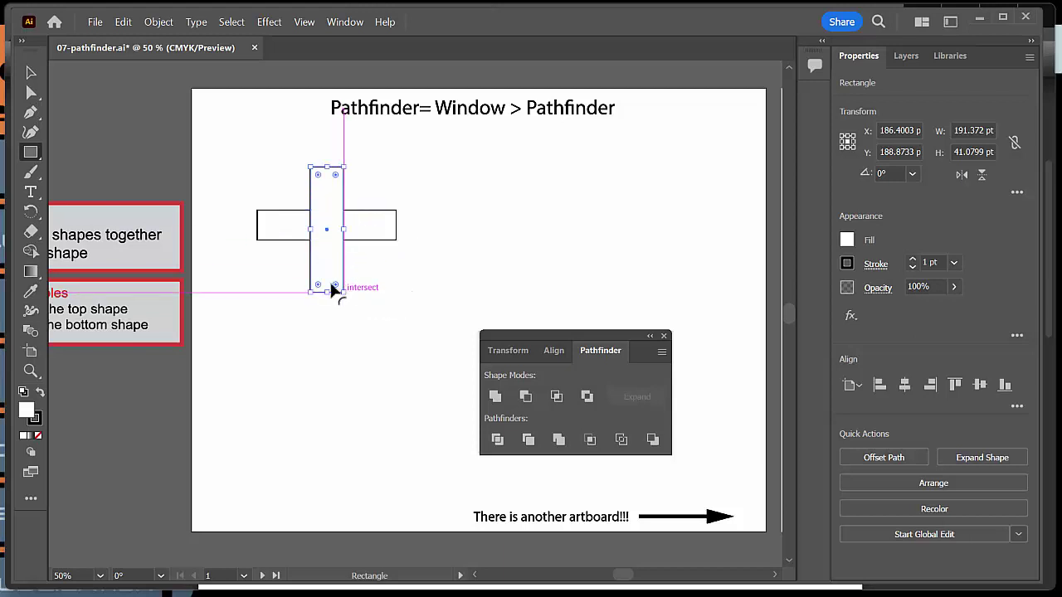
# Move the two rectangles apart and cross them again, with the vertical one centred over the horizontal one.
pyautogui.click(31, 73)
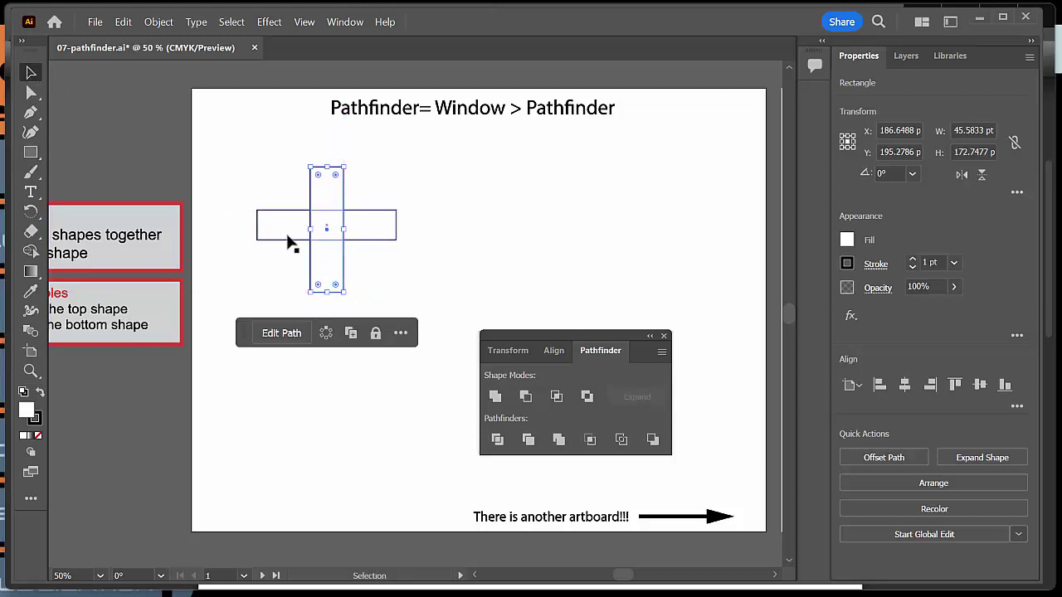
pyautogui.moveTo(291, 241); pyautogui.dragTo(286, 239)
pyautogui.click(542, 211)
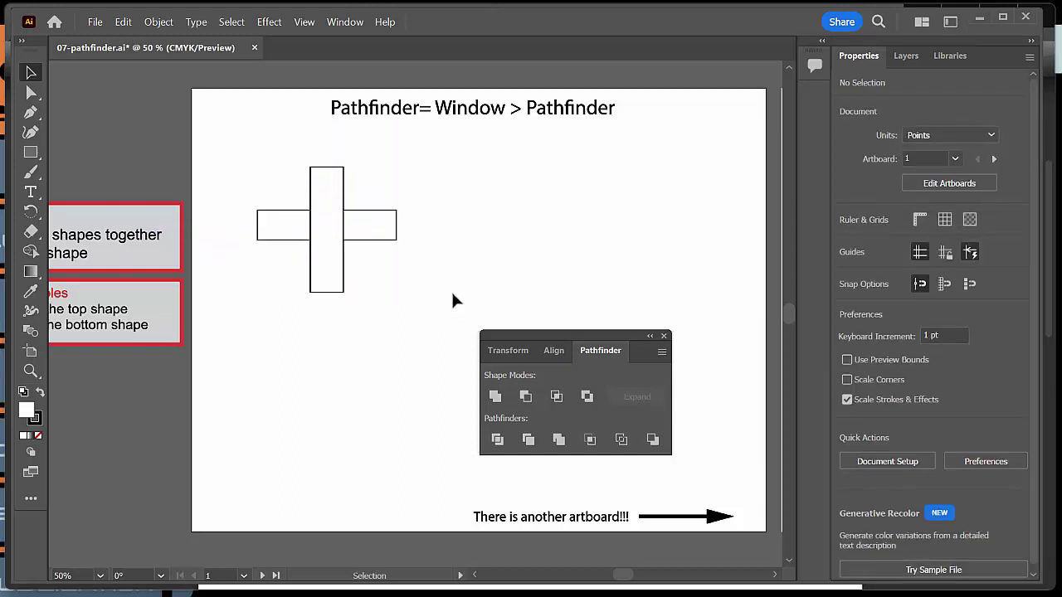
pyautogui.moveTo(340, 274); pyautogui.dragTo(351, 316)
pyautogui.moveTo(361, 232); pyautogui.dragTo(349, 211)
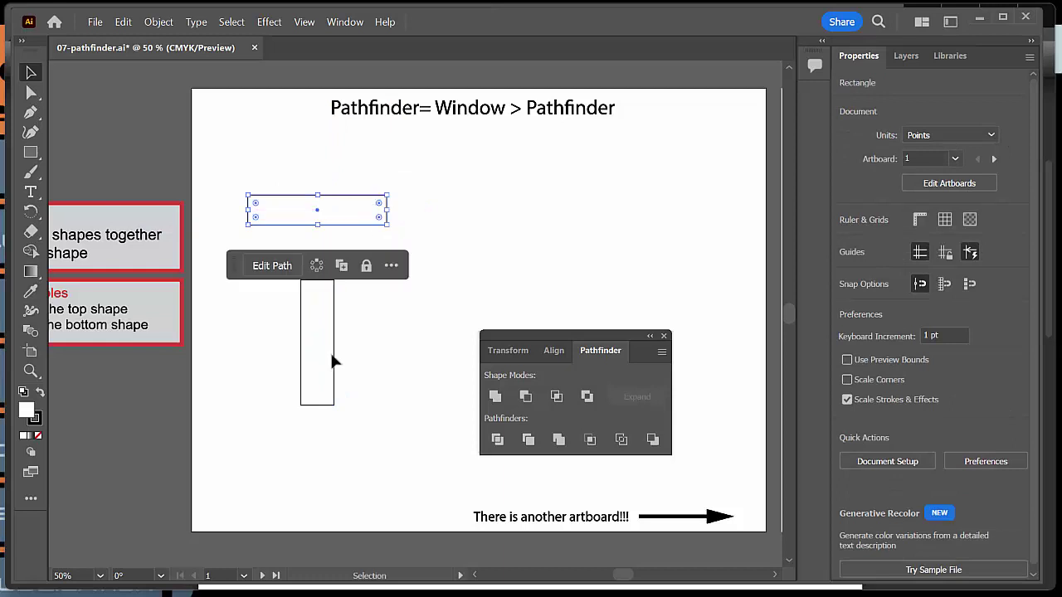
pyautogui.moveTo(325, 375); pyautogui.dragTo(318, 251)
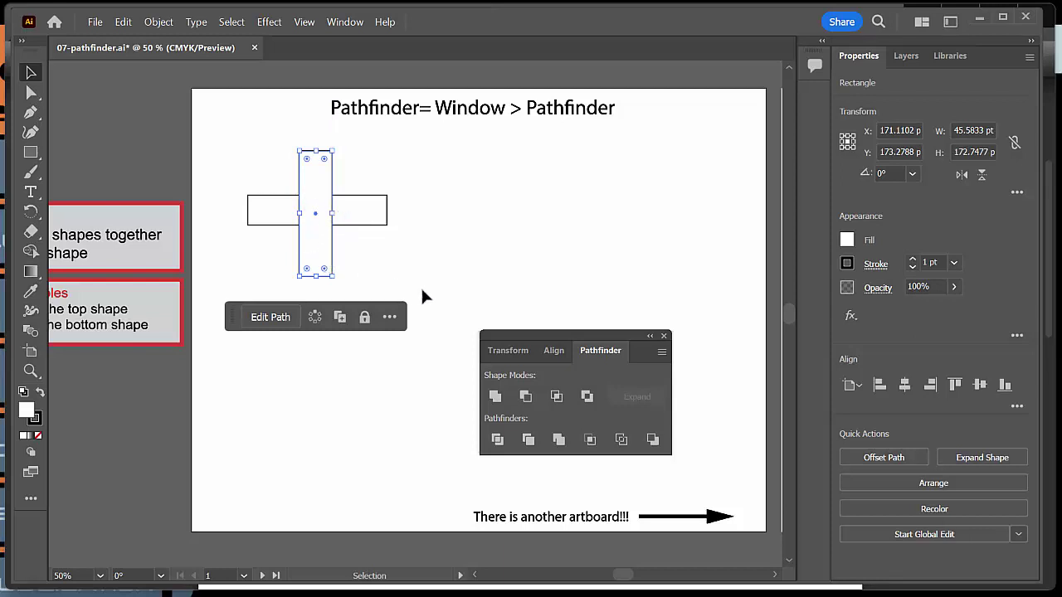
pyautogui.click(389, 264)
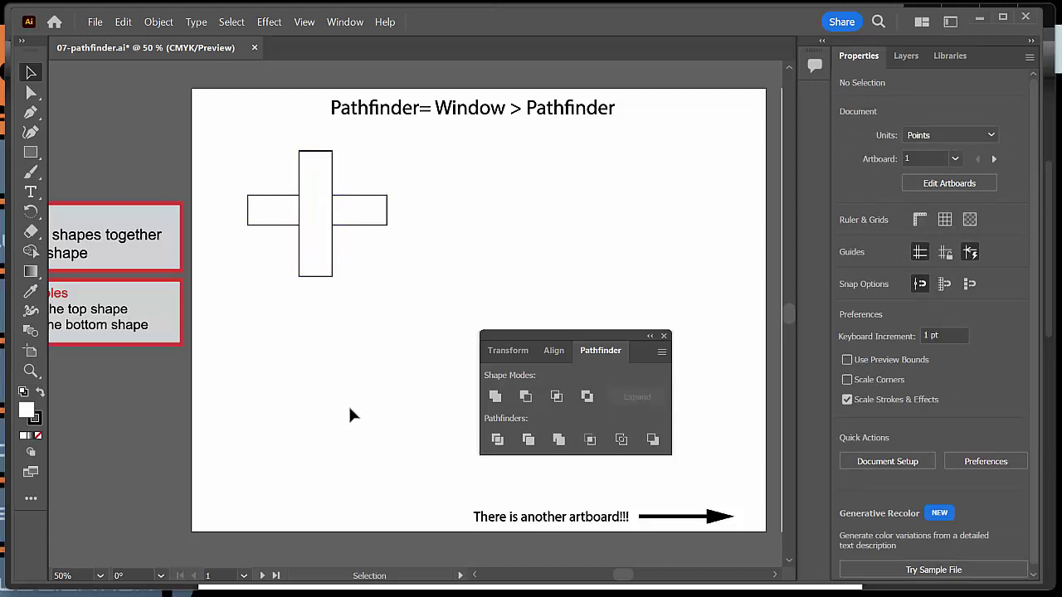
# Place the Pathfinder panel beside the crossed rectangles and combine both into one shape with Unite.
pyautogui.moveTo(539, 342); pyautogui.dragTo(500, 171)
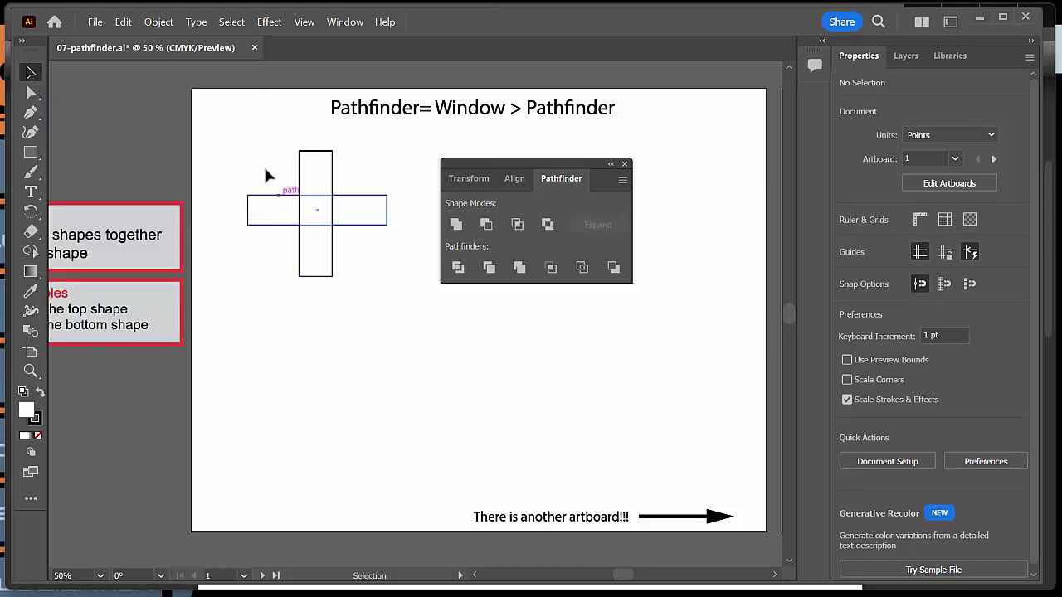
pyautogui.moveTo(266, 176); pyautogui.dragTo(381, 275)
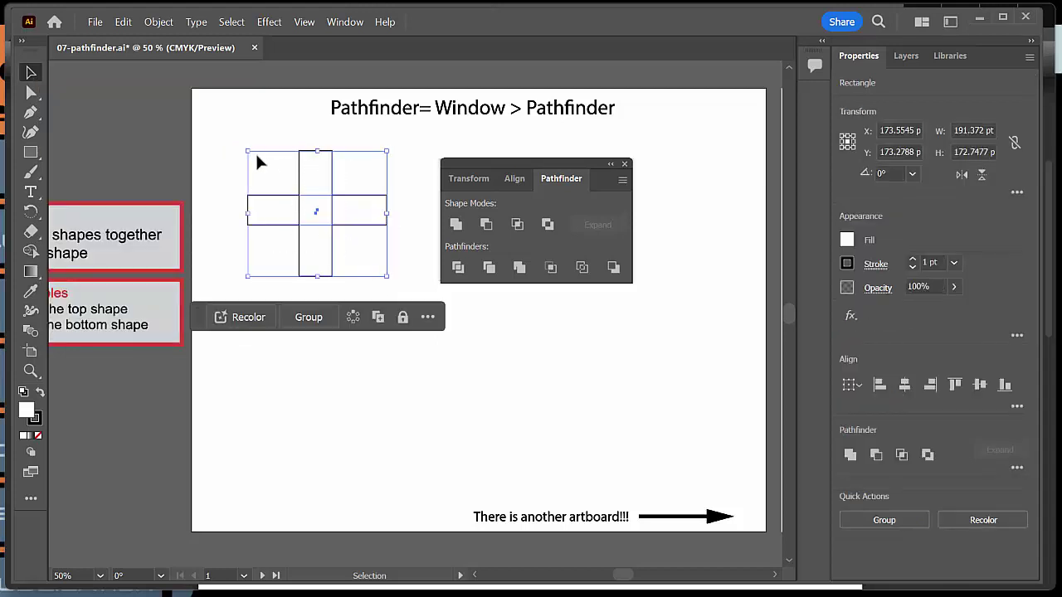
pyautogui.moveTo(224, 149); pyautogui.dragTo(419, 307)
pyautogui.click(454, 225)
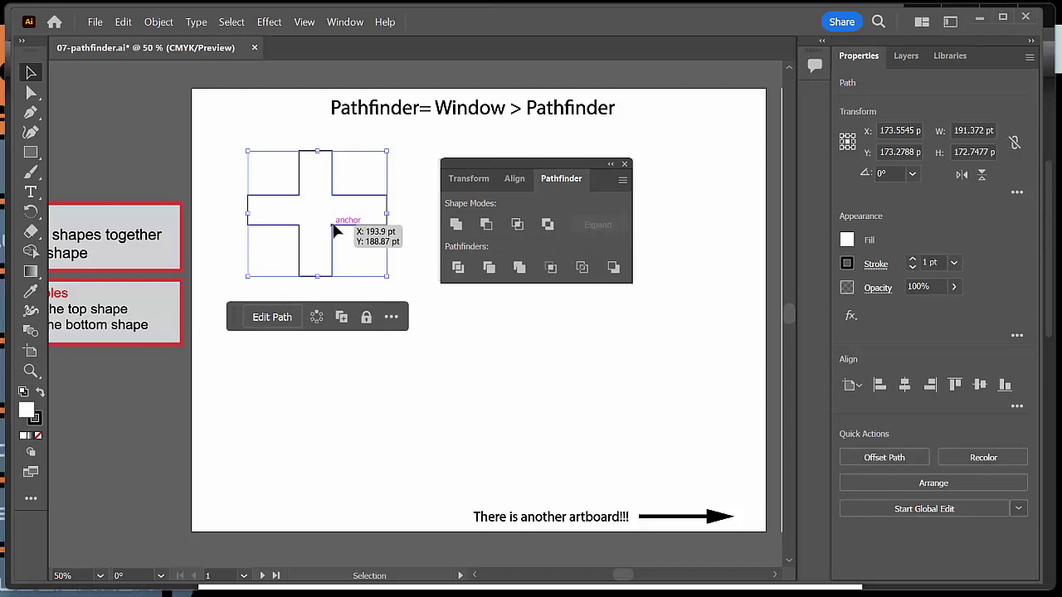
# Move the united plus shape into the artboard's upper left corner and place the Pathfinder panel just beside it.
pyautogui.moveTo(333, 229); pyautogui.dragTo(316, 226)
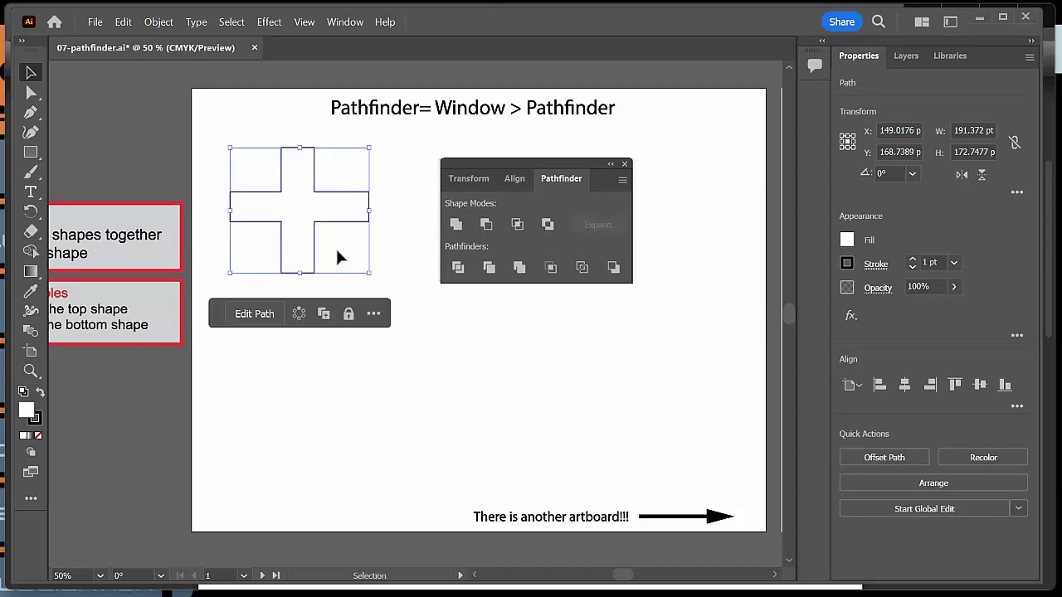
pyautogui.moveTo(305, 207)
pyautogui.mouseDown()
pyautogui.moveTo(325, 218)
pyautogui.moveTo(280, 208)
pyautogui.moveTo(300, 205)
pyautogui.mouseUp()
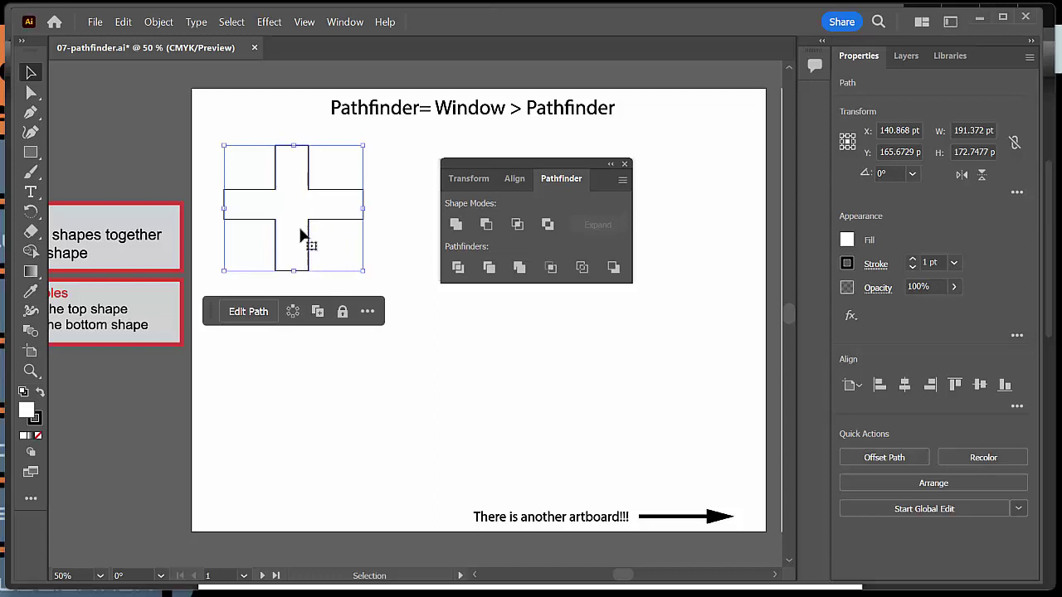
pyautogui.moveTo(300, 229)
pyautogui.mouseDown()
pyautogui.moveTo(312, 241)
pyautogui.moveTo(284, 218)
pyautogui.mouseUp()
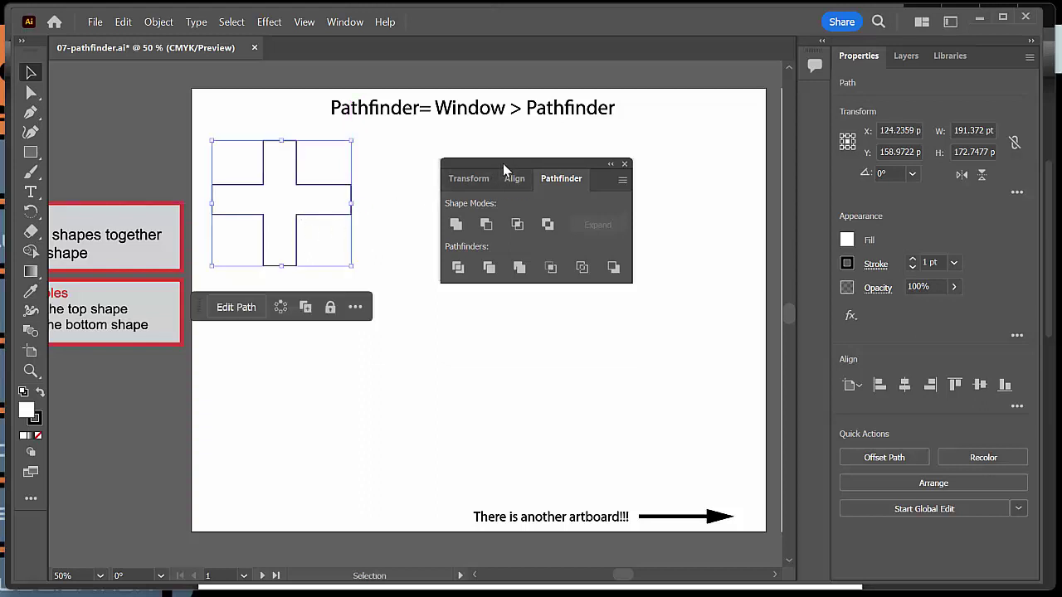
pyautogui.moveTo(504, 166); pyautogui.dragTo(473, 217)
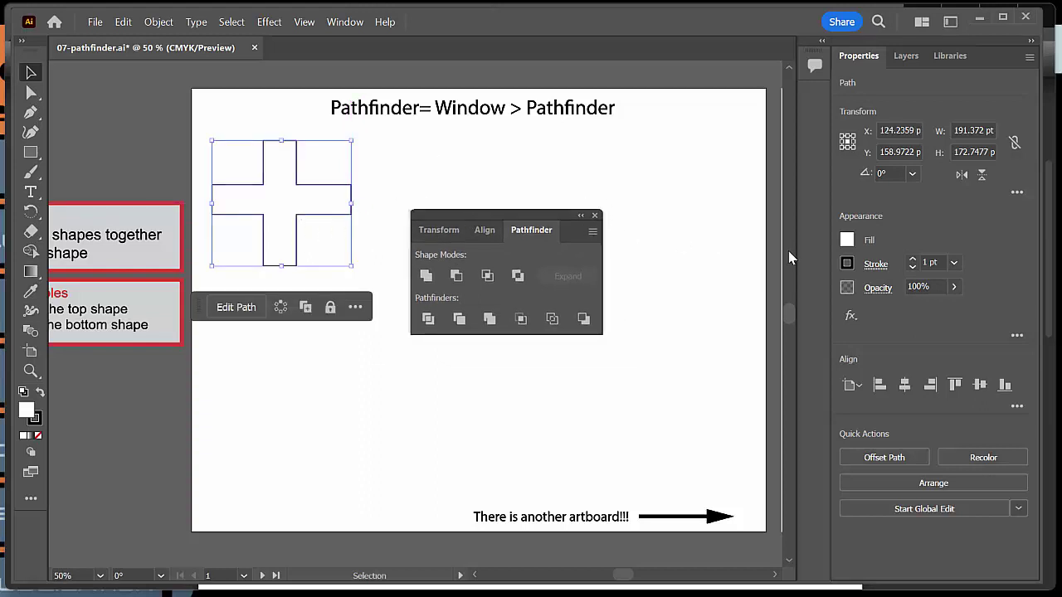
# Give the plus shape a yellow fill and a 5 pt stroke, then deselect it.
pyautogui.click(845, 241)
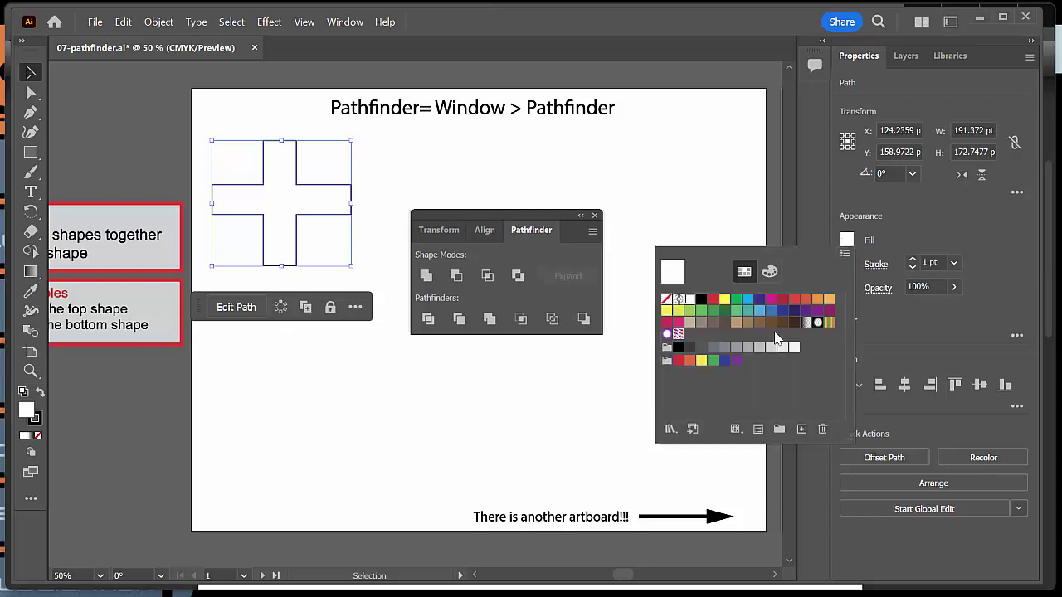
pyautogui.click(725, 299)
pyautogui.click(913, 262)
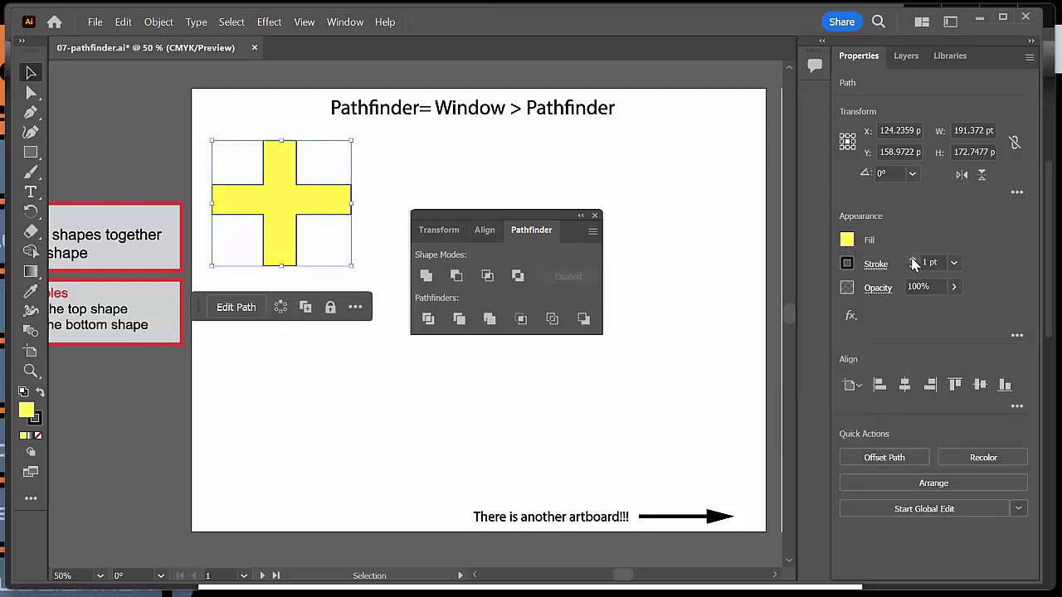
pyautogui.click(914, 263)
pyautogui.click(914, 262)
pyautogui.click(914, 262)
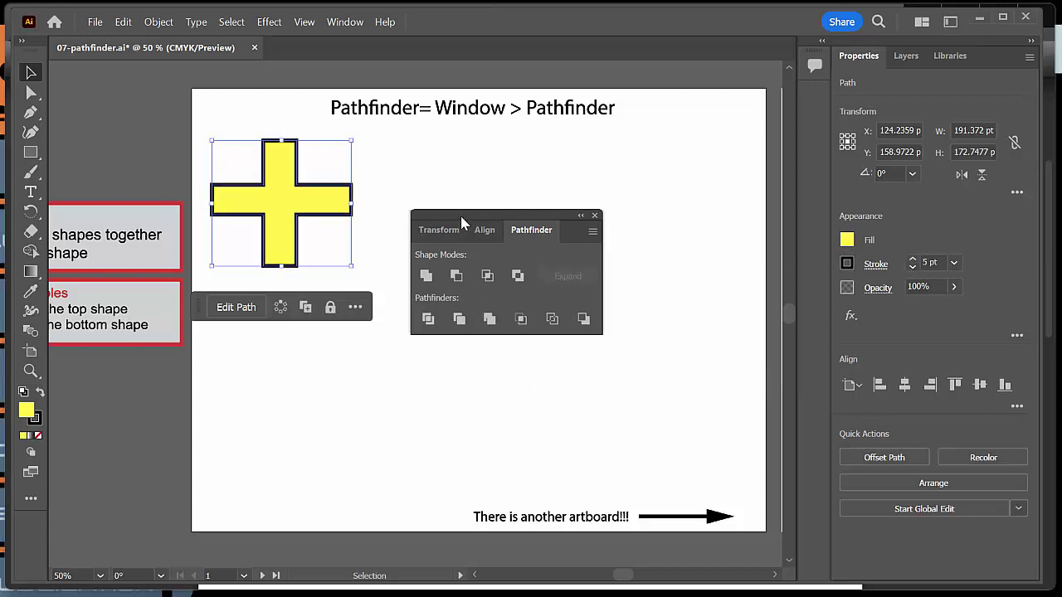
pyautogui.moveTo(462, 223); pyautogui.dragTo(513, 272)
pyautogui.click(411, 395)
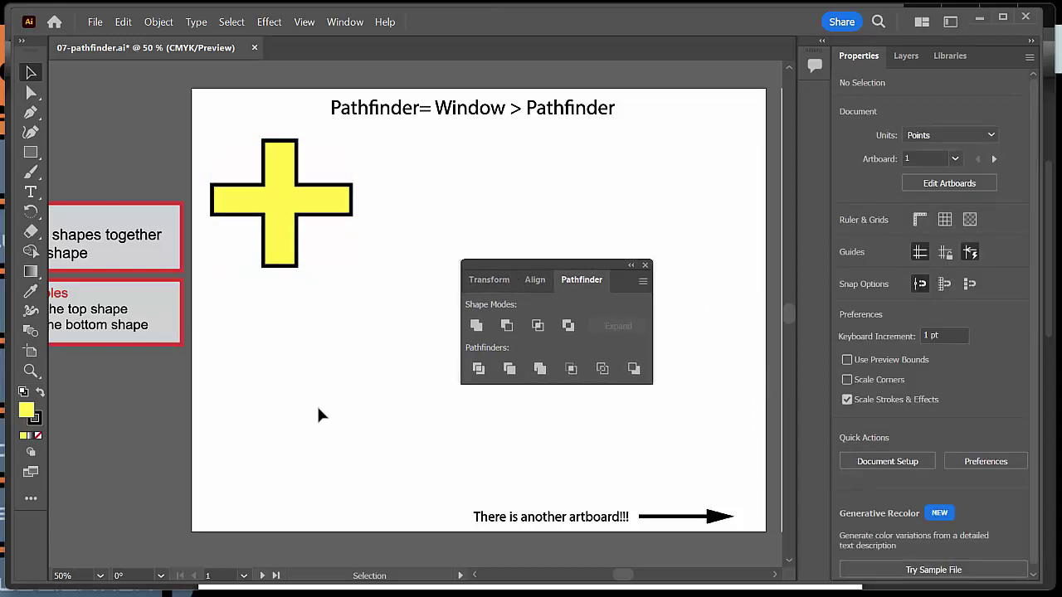
# Reset the fill and stroke to their defaults and move the Pathfinder panel to the lower part of the first artboard.
pyautogui.press('d')
pyautogui.moveTo(529, 268); pyautogui.dragTo(541, 301)
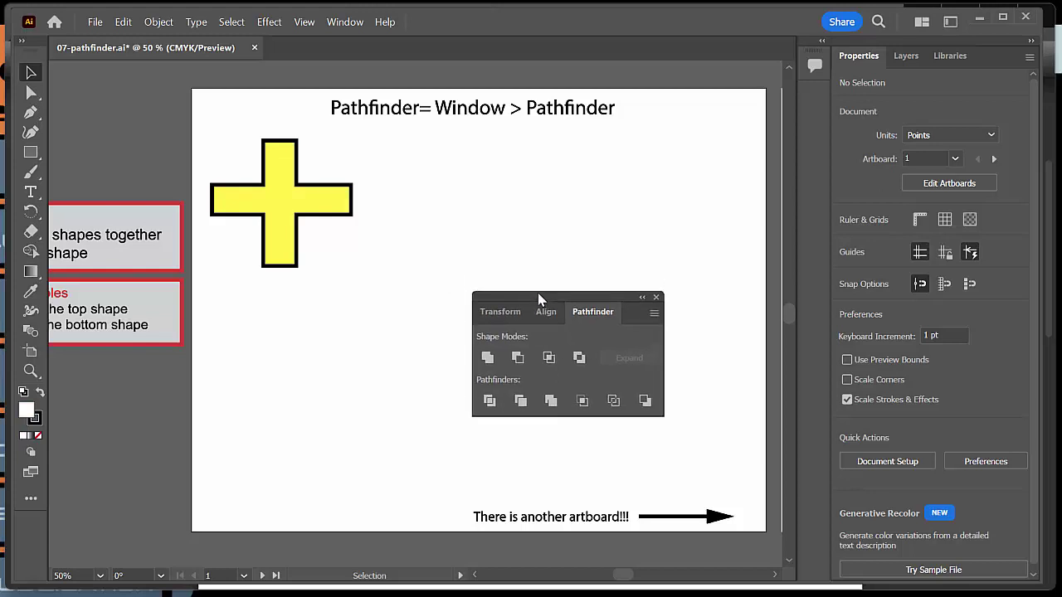
pyautogui.moveTo(227, 292); pyautogui.dragTo(463, 293)
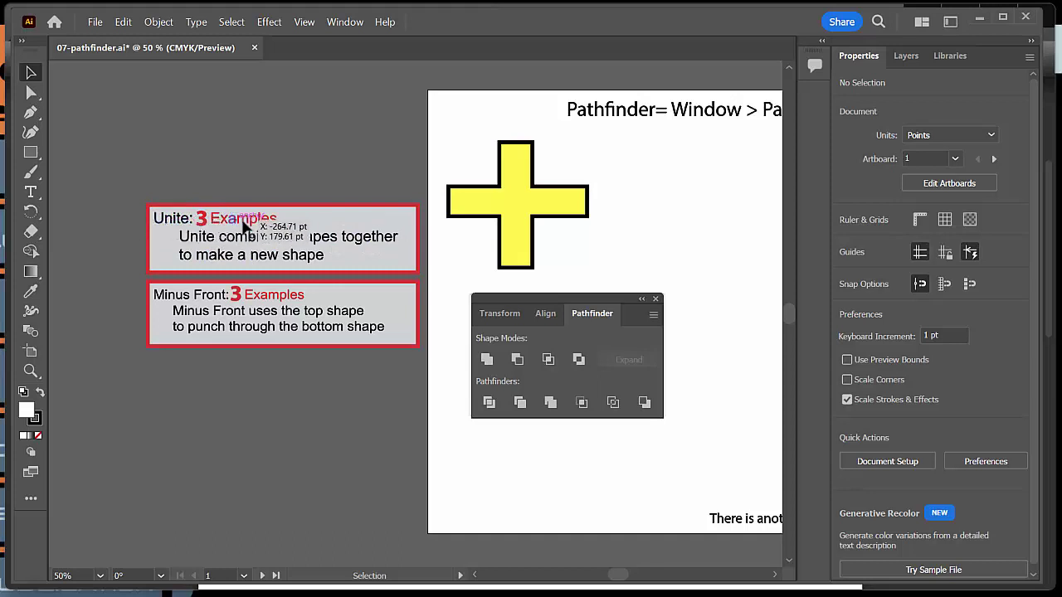
pyautogui.moveTo(551, 259); pyautogui.dragTo(268, 254)
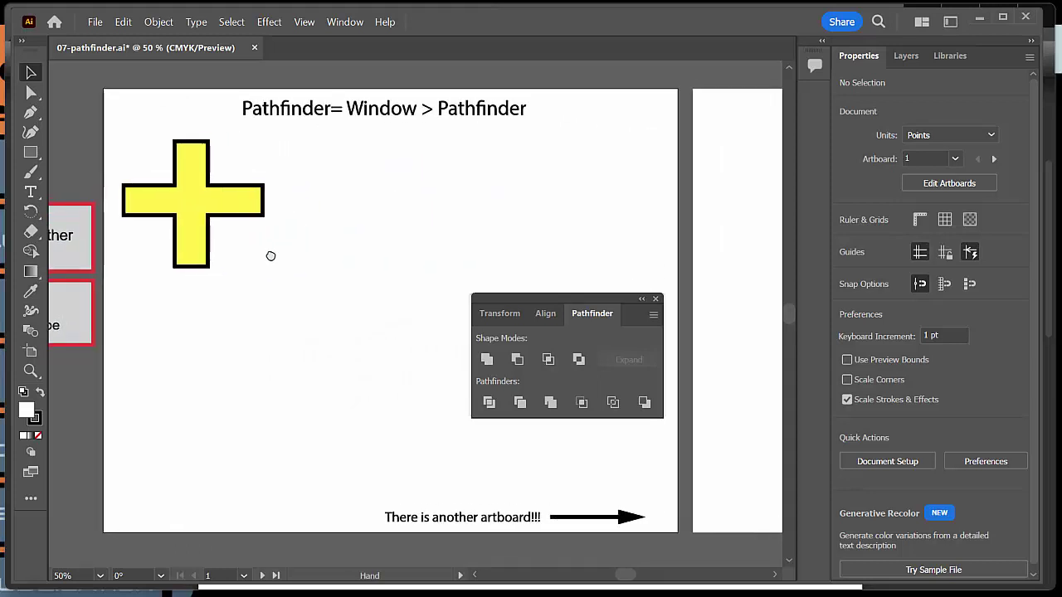
pyautogui.moveTo(547, 330); pyautogui.dragTo(493, 392)
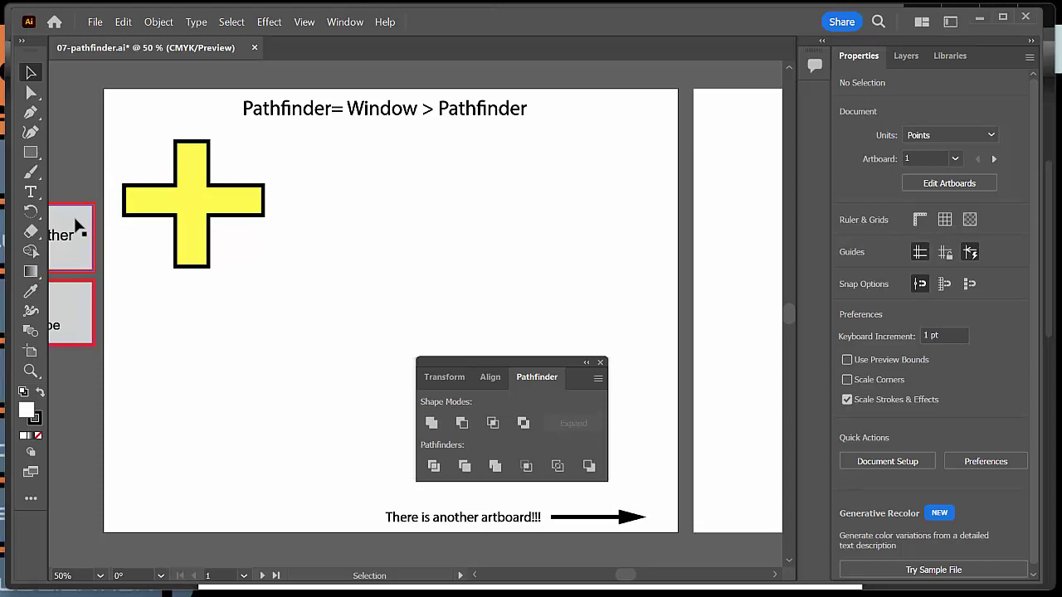
# Create a triangle to the right of the yellow plus with the Polygon Tool, using a 50 pt radius and 3 sides.
pyautogui.click(36, 152)
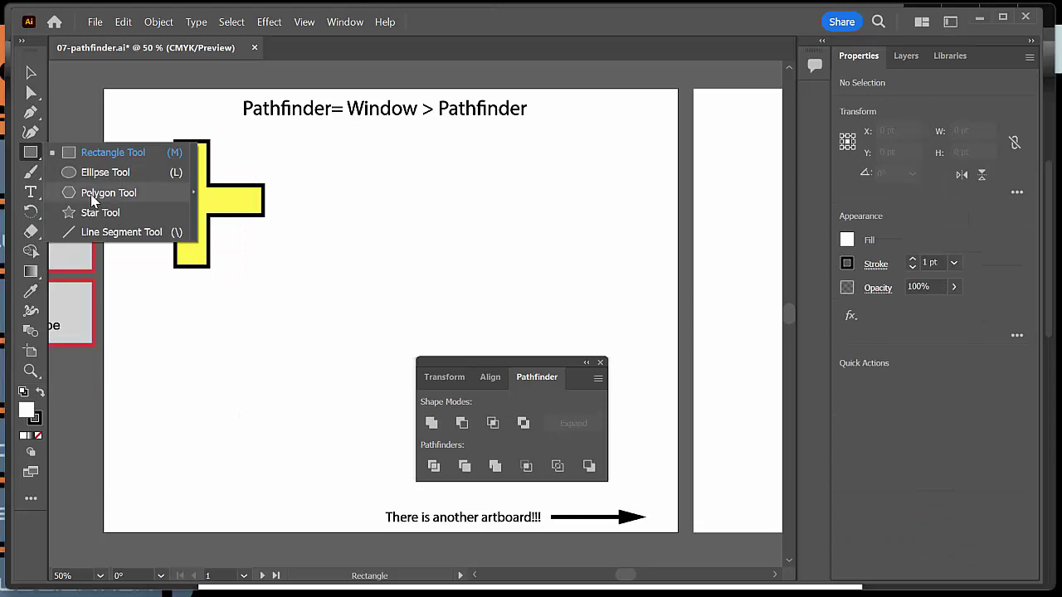
pyautogui.click(93, 196)
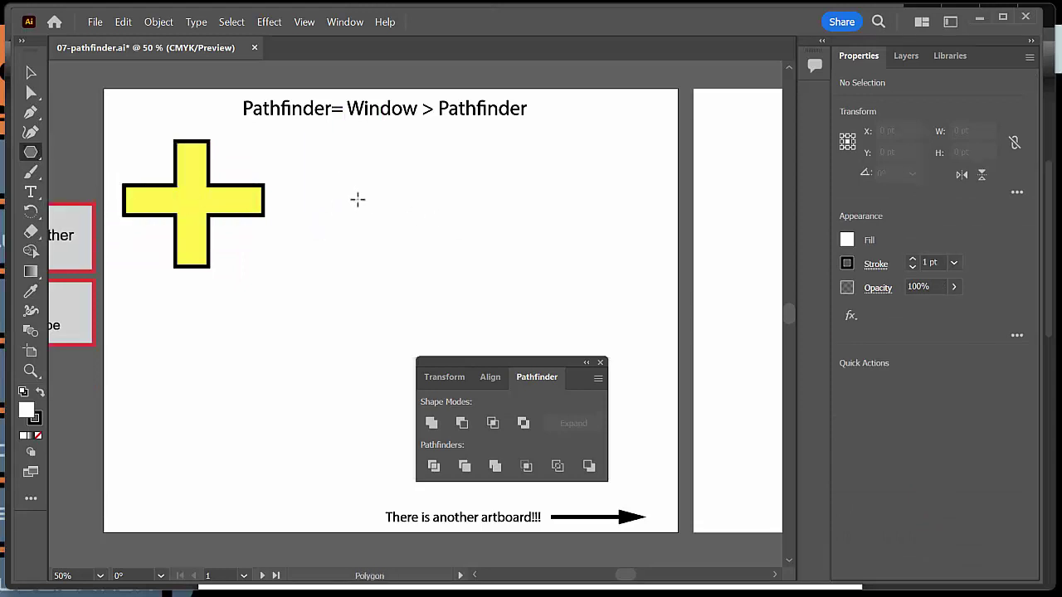
pyautogui.click(373, 235)
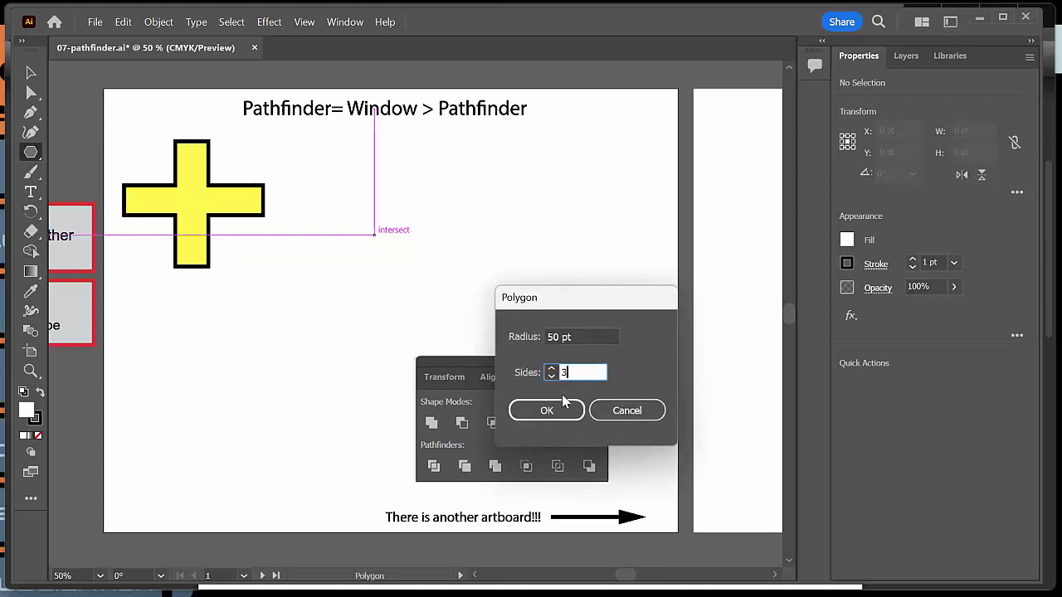
pyautogui.write('3')
pyautogui.click(546, 411)
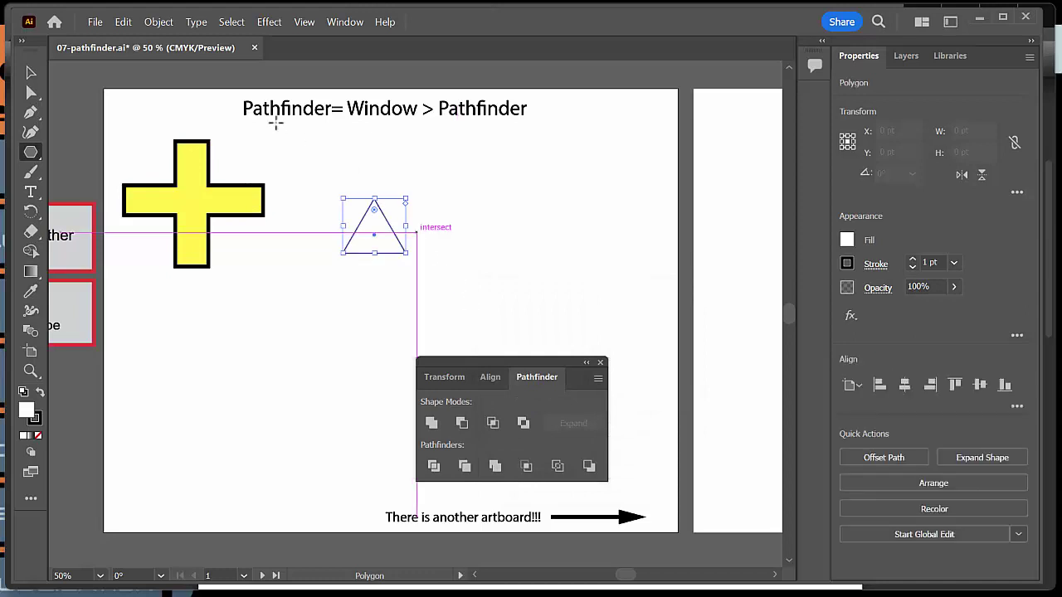
# Enlarge the triangle proportionally to about 149 pt wide and rotate it a quarter turn so it points right.
pyautogui.click(31, 73)
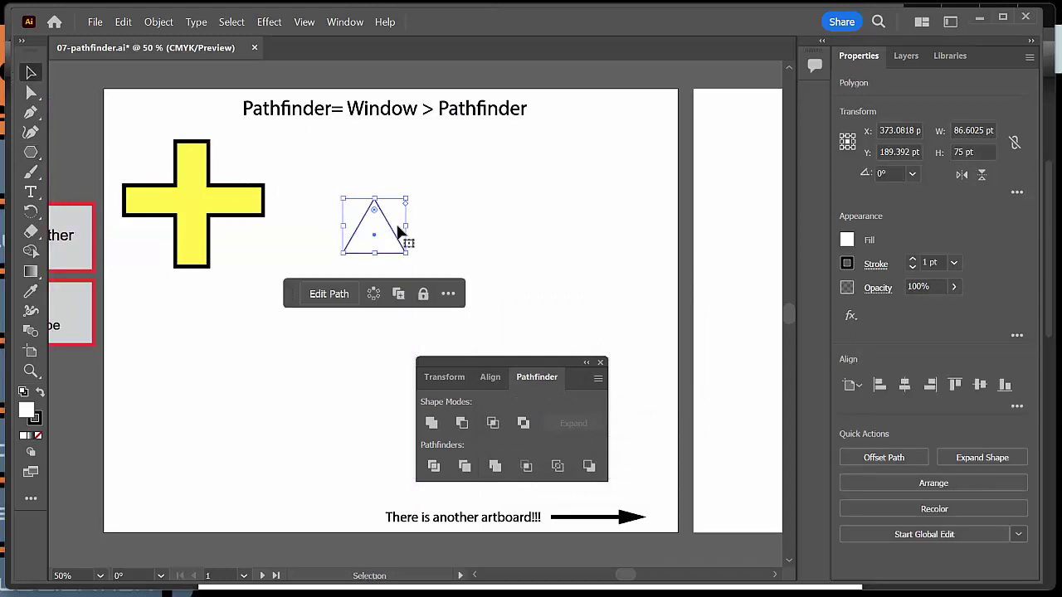
pyautogui.moveTo(407, 198); pyautogui.dragTo(471, 162)
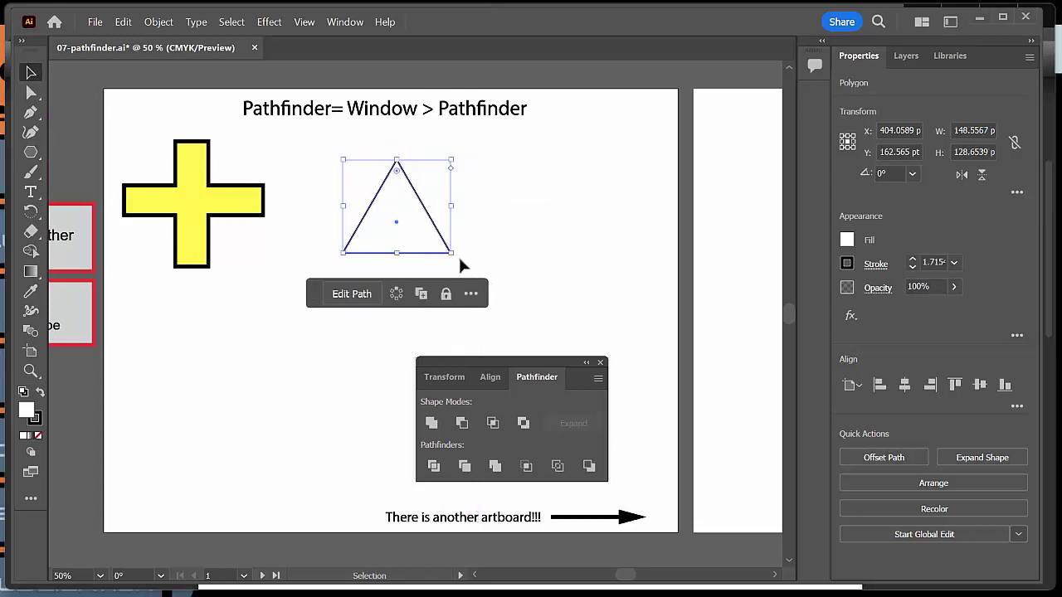
pyautogui.moveTo(453, 253); pyautogui.dragTo(345, 291)
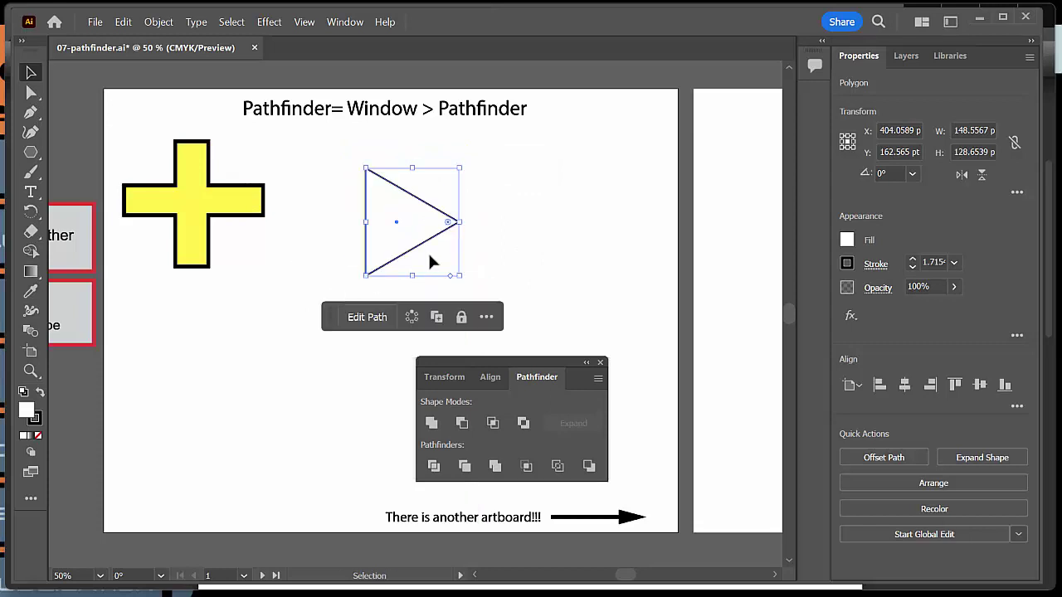
# Overlap the triangle with a copy pointing the opposite way and unite both into a bow tie beside the yellow plus.
pyautogui.moveTo(429, 252); pyautogui.dragTo(462, 171)
pyautogui.moveTo(526, 232); pyautogui.dragTo(451, 222)
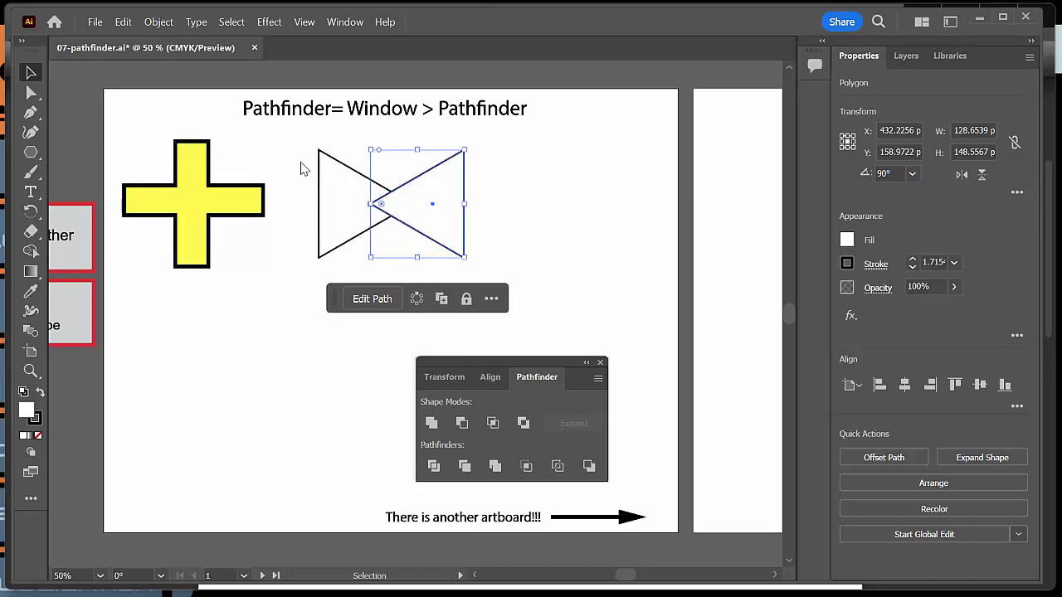
pyautogui.moveTo(299, 151); pyautogui.dragTo(512, 277)
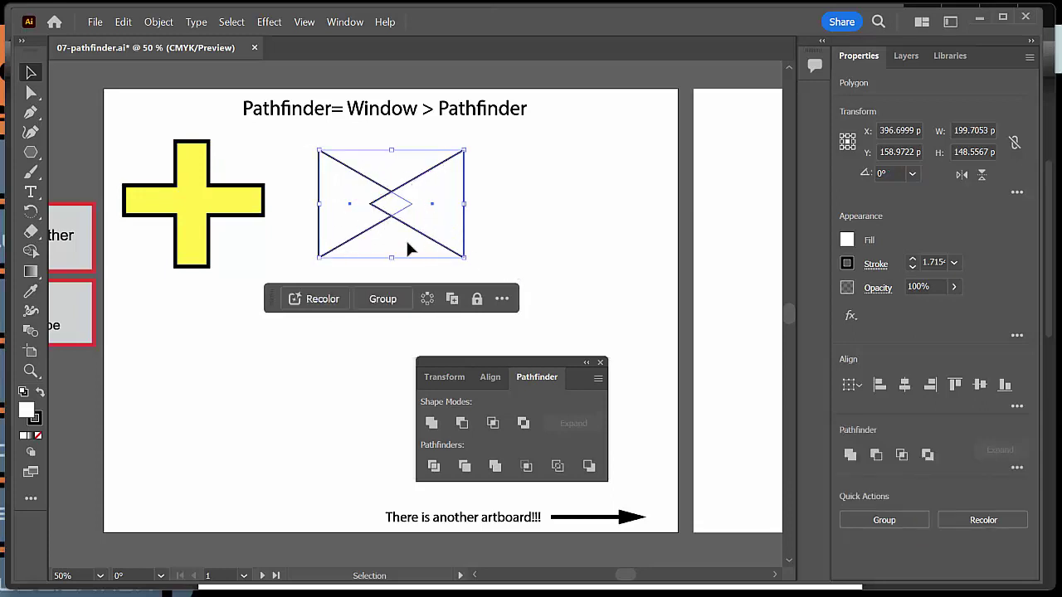
pyautogui.moveTo(490, 365); pyautogui.dragTo(558, 148)
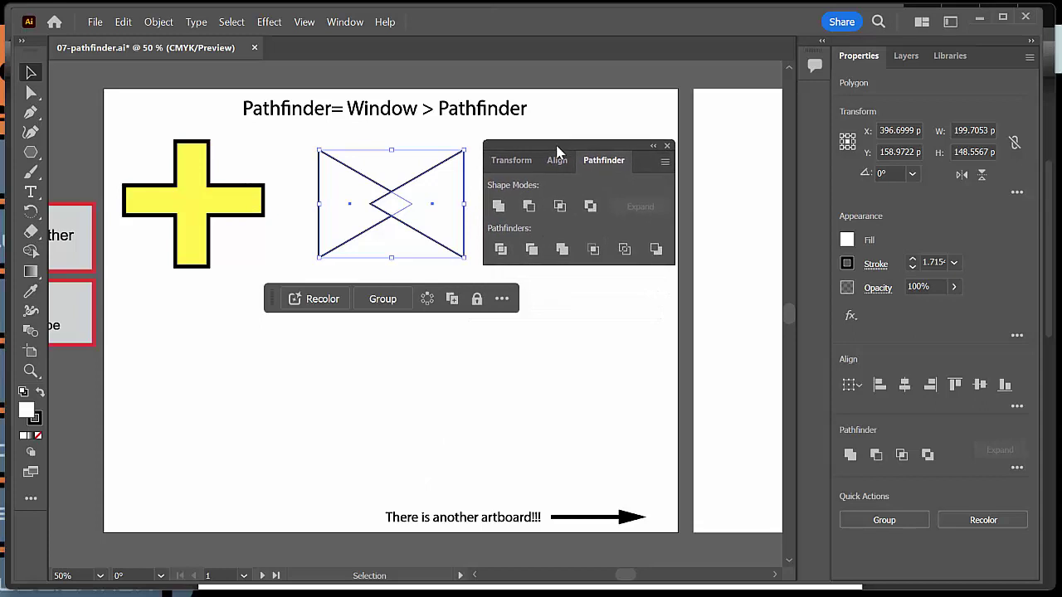
pyautogui.click(499, 206)
pyautogui.moveTo(400, 207)
pyautogui.mouseDown()
pyautogui.moveTo(411, 234)
pyautogui.moveTo(398, 205)
pyautogui.moveTo(390, 210)
pyautogui.mouseUp()
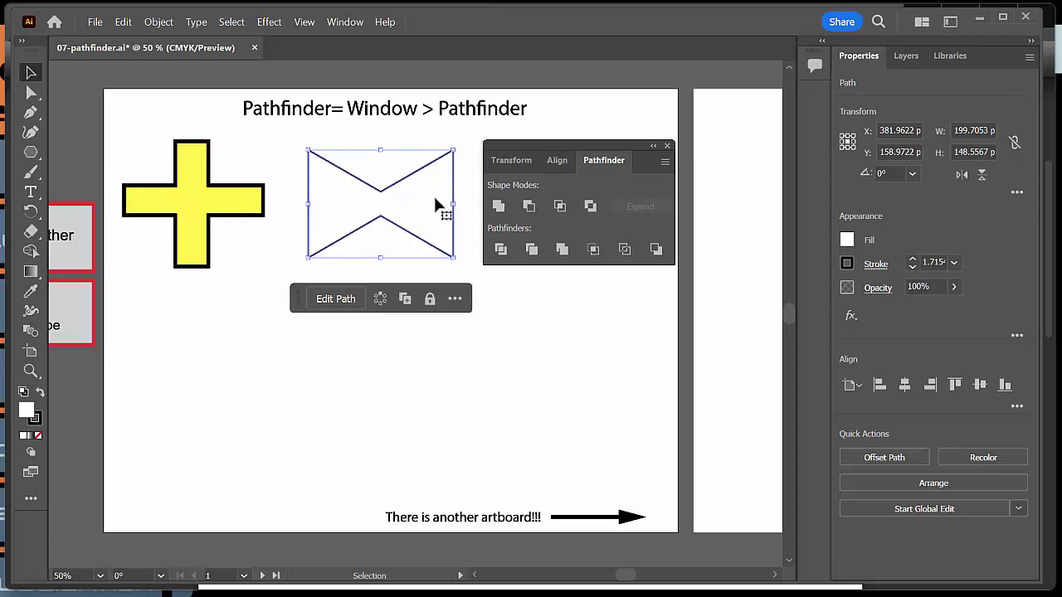
pyautogui.moveTo(407, 198); pyautogui.dragTo(397, 206)
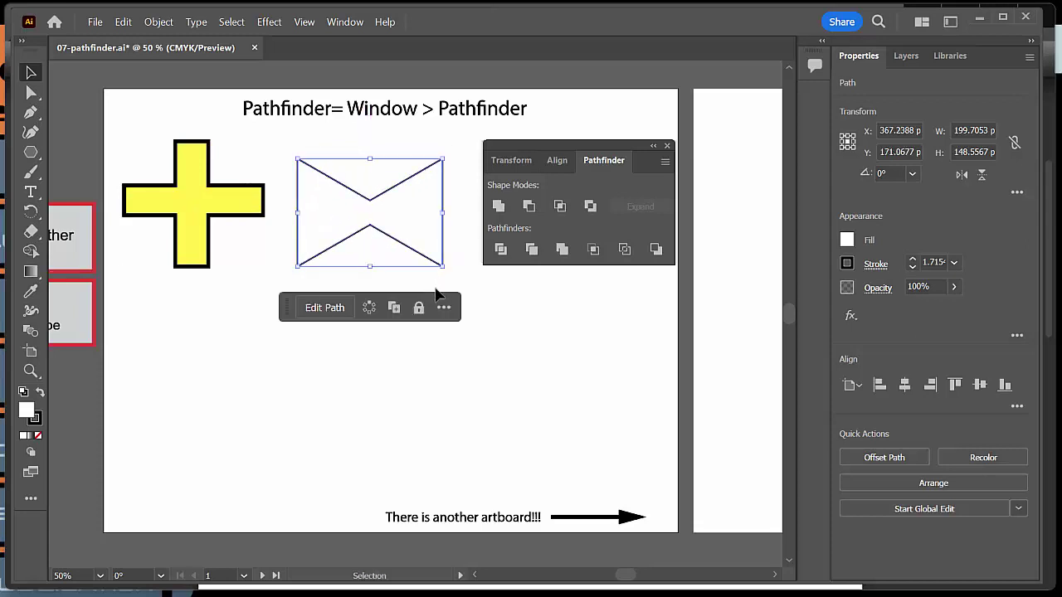
# Give the bow tie an orange fill and a 7 pt stroke.
pyautogui.click(847, 240)
pyautogui.click(820, 298)
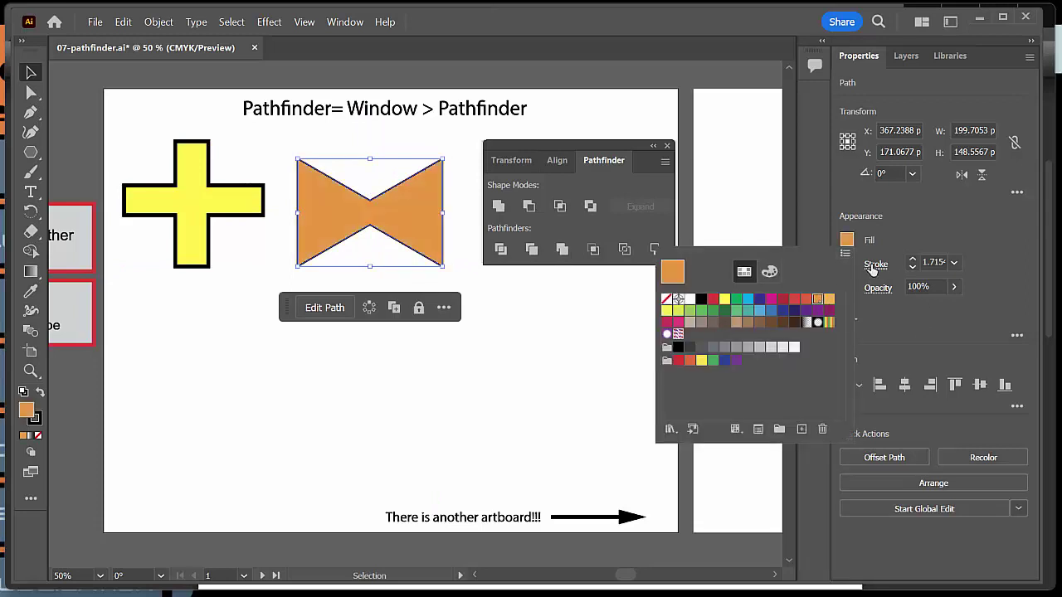
pyautogui.click(911, 260)
pyautogui.click(911, 260)
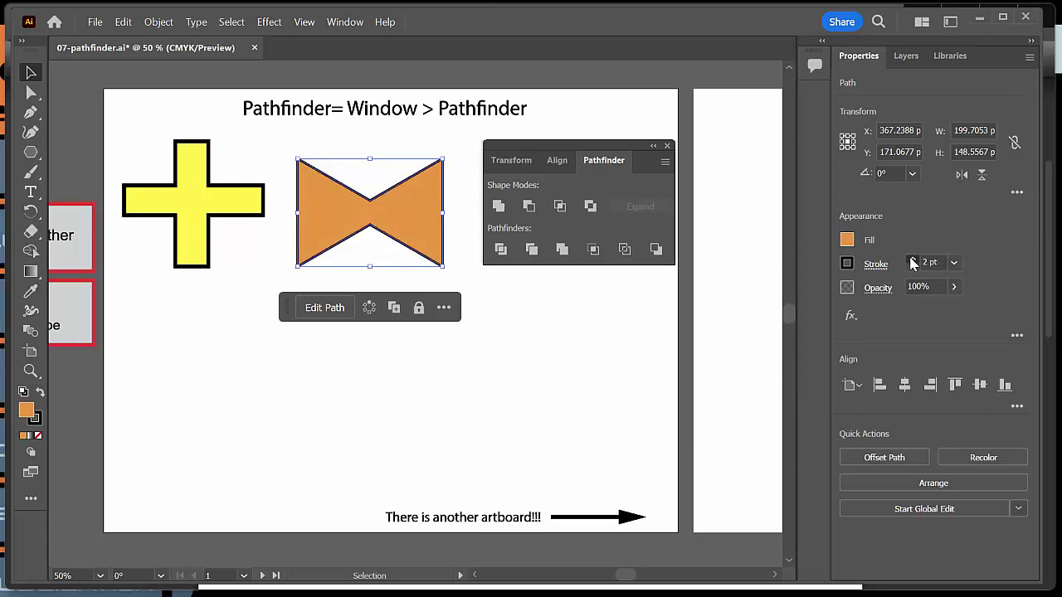
pyautogui.click(912, 259)
pyautogui.click(911, 259)
# Adjust the spacing of the plus and bow tie, move the Pathfinder panel to the artboard's lower part and deselect everything.
pyautogui.moveTo(399, 214); pyautogui.dragTo(392, 210)
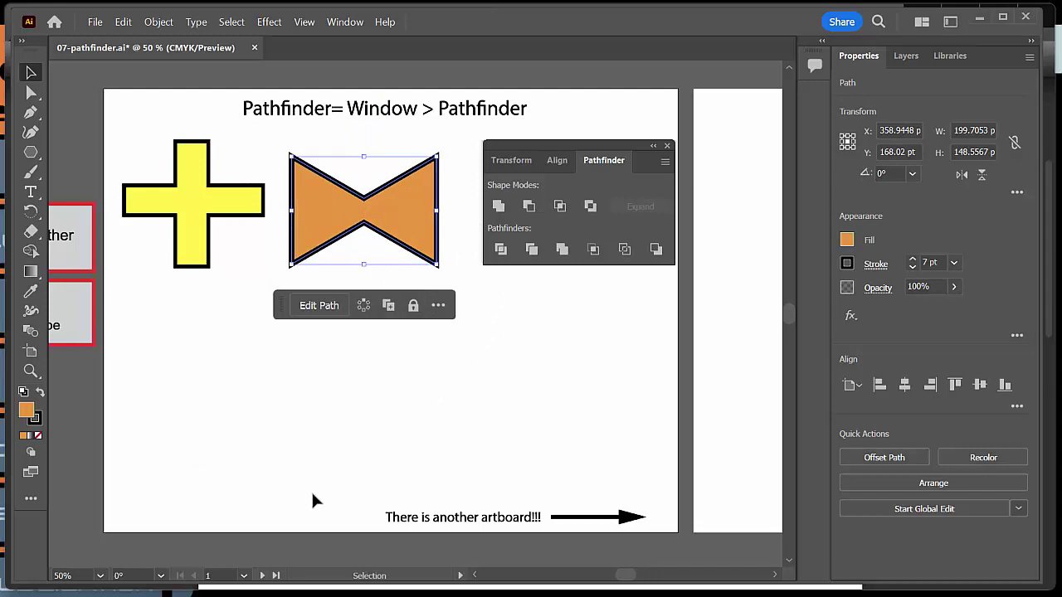
pyautogui.moveTo(190, 208); pyautogui.dragTo(193, 208)
pyautogui.moveTo(408, 204); pyautogui.dragTo(407, 211)
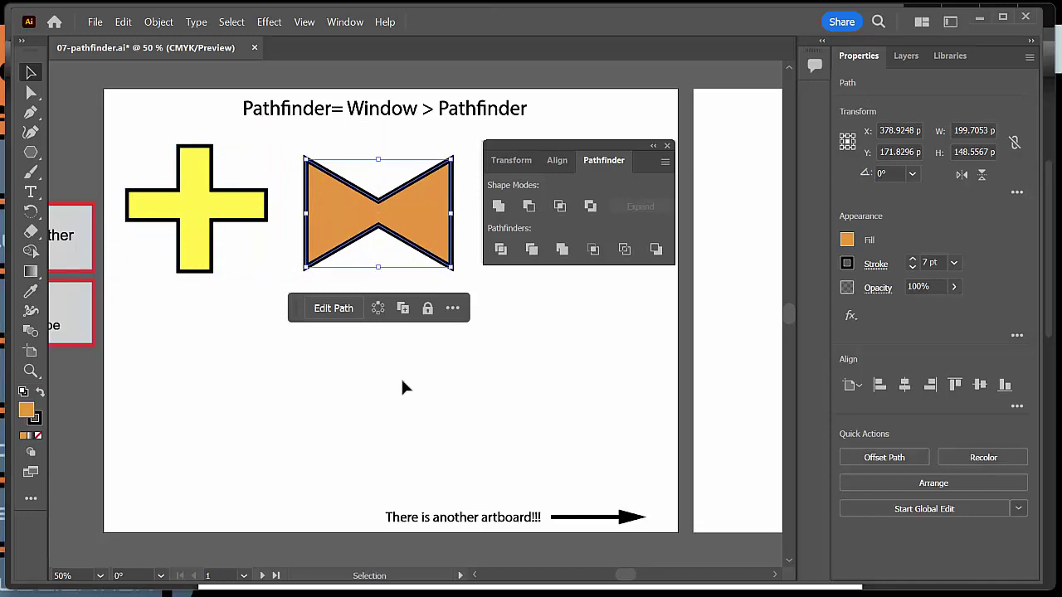
pyautogui.moveTo(569, 148); pyautogui.dragTo(425, 360)
pyautogui.click(554, 307)
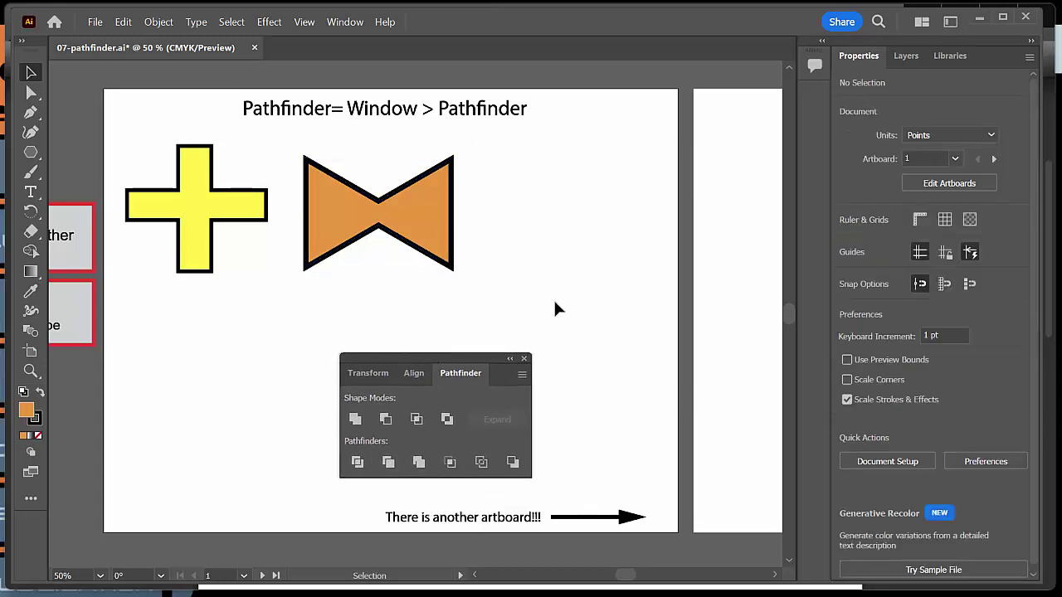
# Draw two tall, narrow ellipses right of the bow tie, about 59 × 254 pt and 63 × 264 pt, with default fill and stroke.
pyautogui.click(35, 153)
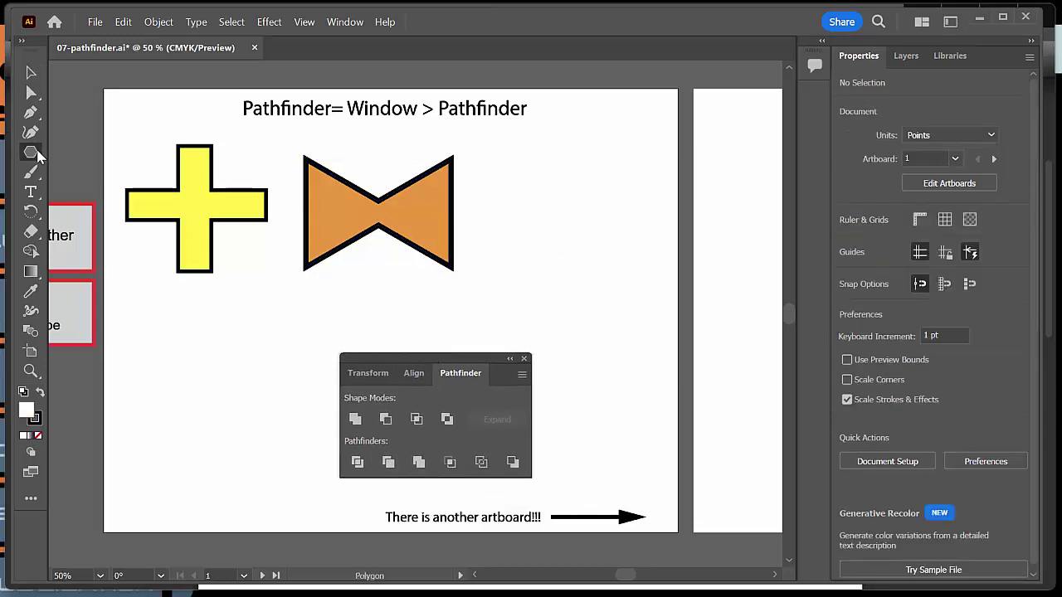
pyautogui.moveTo(36, 153); pyautogui.dragTo(71, 171)
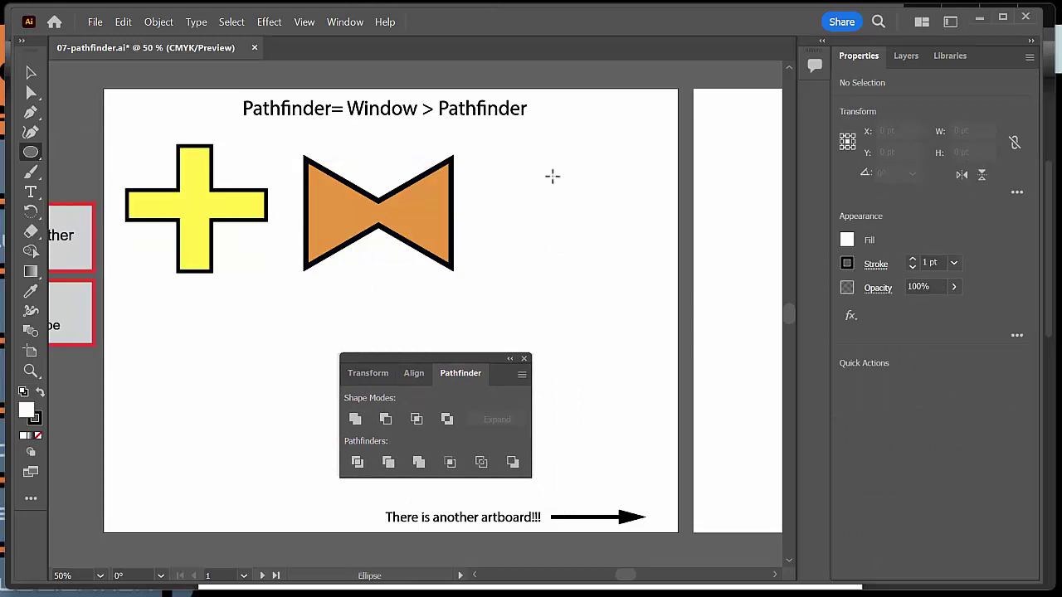
pyautogui.moveTo(551, 151)
pyautogui.mouseDown()
pyautogui.moveTo(569, 208)
pyautogui.moveTo(580, 331)
pyautogui.moveTo(594, 335)
pyautogui.mouseUp()
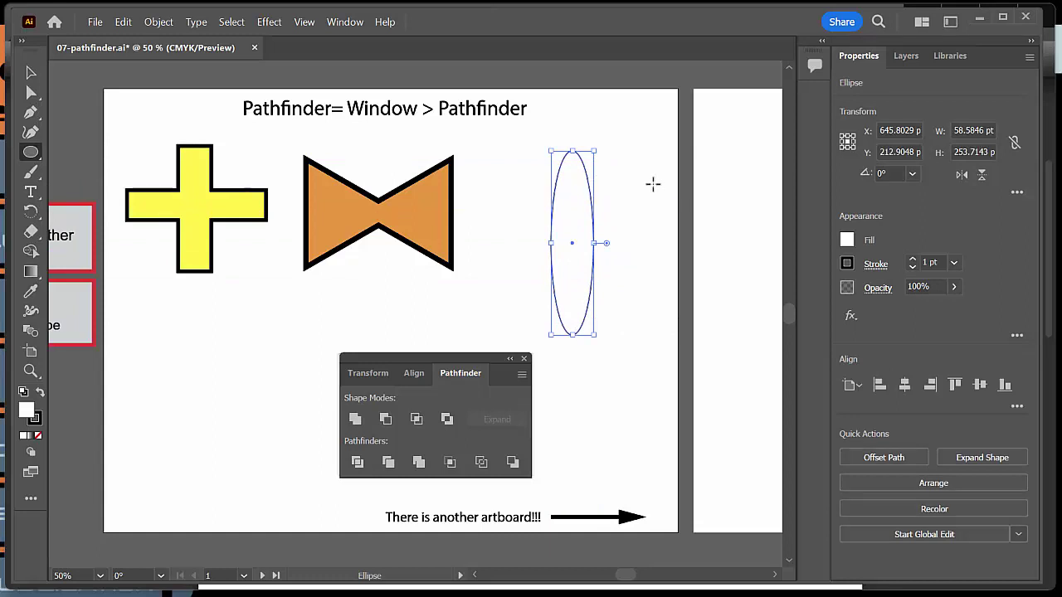
pyautogui.moveTo(610, 146)
pyautogui.mouseDown()
pyautogui.moveTo(666, 329)
pyautogui.moveTo(656, 337)
pyautogui.mouseUp()
pyautogui.press('v')
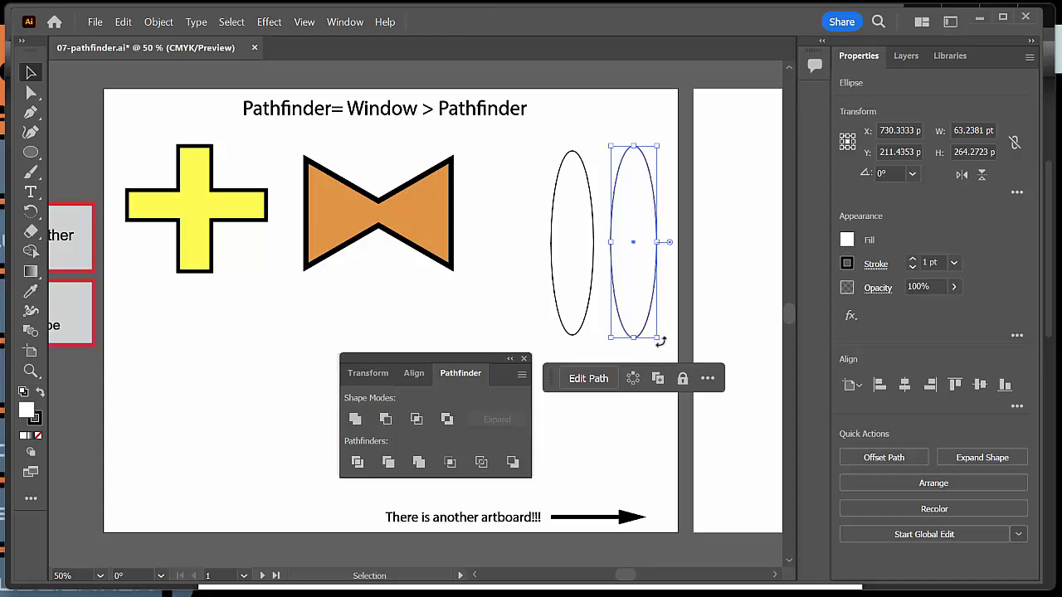
# Rotate the second ellipse 90° and centre it across the first, then lay a diagonally rotated copy over both.
pyautogui.moveTo(660, 340); pyautogui.dragTo(704, 218)
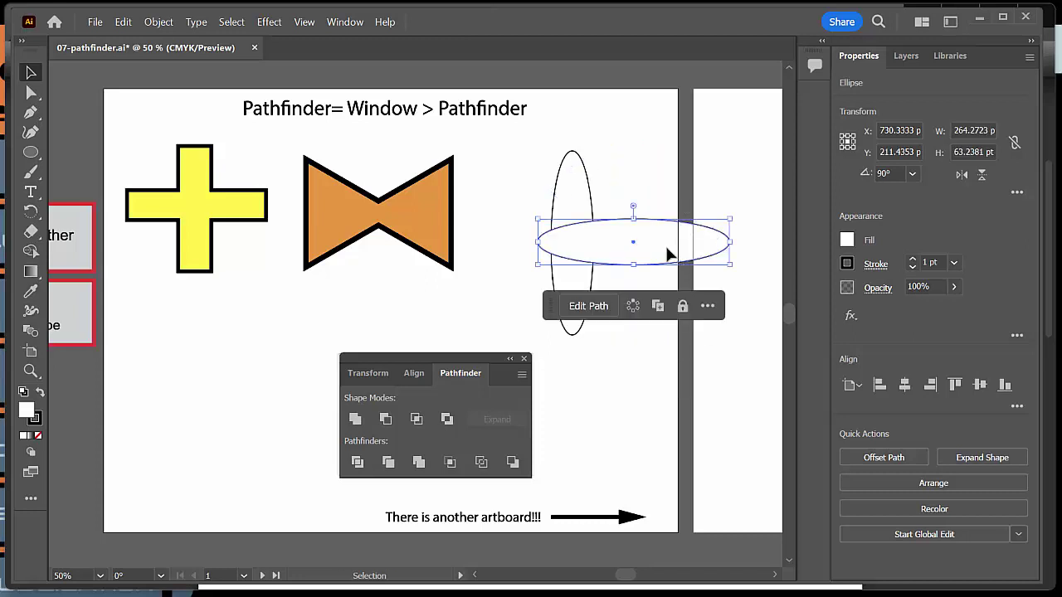
pyautogui.moveTo(668, 255); pyautogui.dragTo(652, 308)
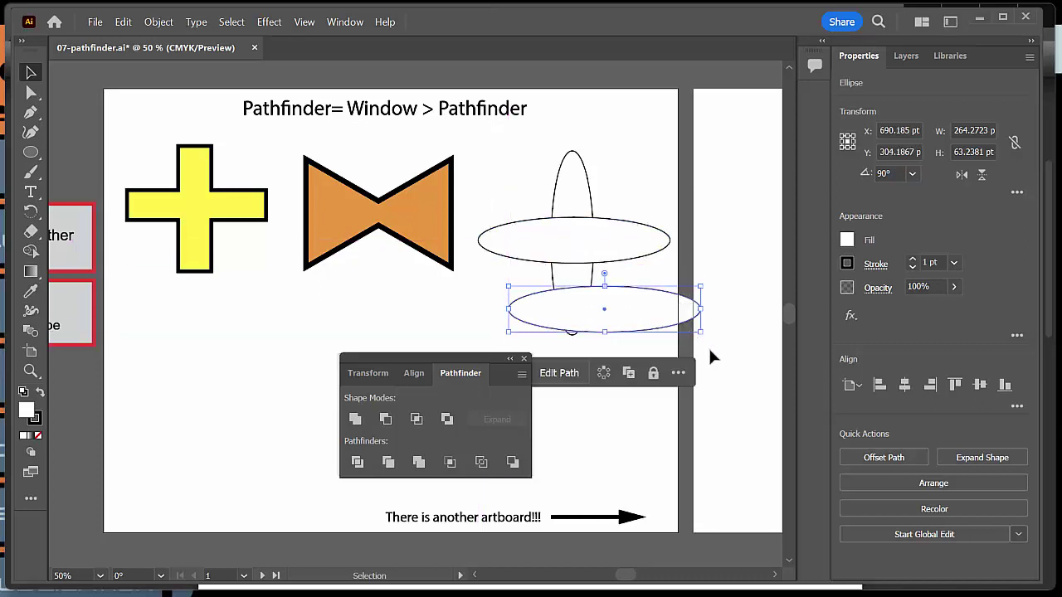
pyautogui.moveTo(704, 334); pyautogui.dragTo(677, 392)
pyautogui.moveTo(652, 340); pyautogui.dragTo(628, 289)
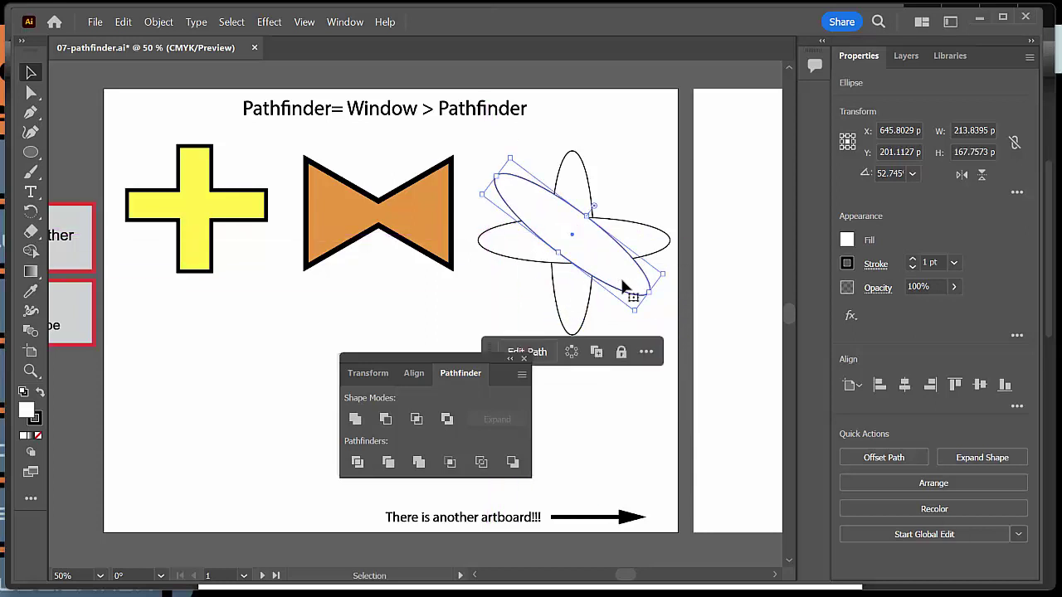
pyautogui.click(655, 326)
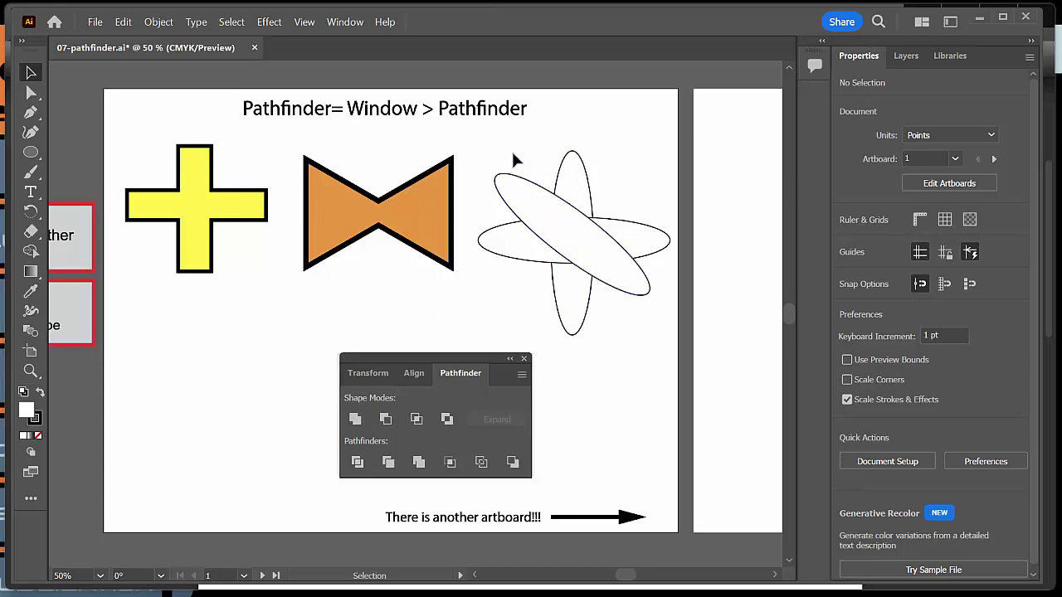
# Unite the three overlapping ellipses into one flower shape and move it slightly up on the artboard.
pyautogui.moveTo(515, 154); pyautogui.dragTo(644, 348)
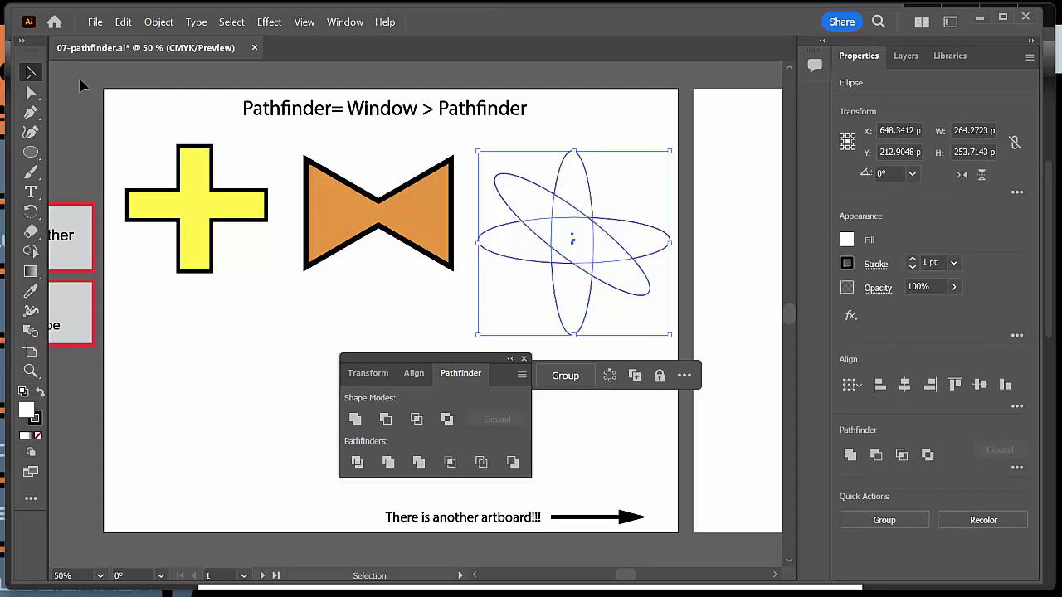
pyautogui.moveTo(437, 359); pyautogui.dragTo(390, 292)
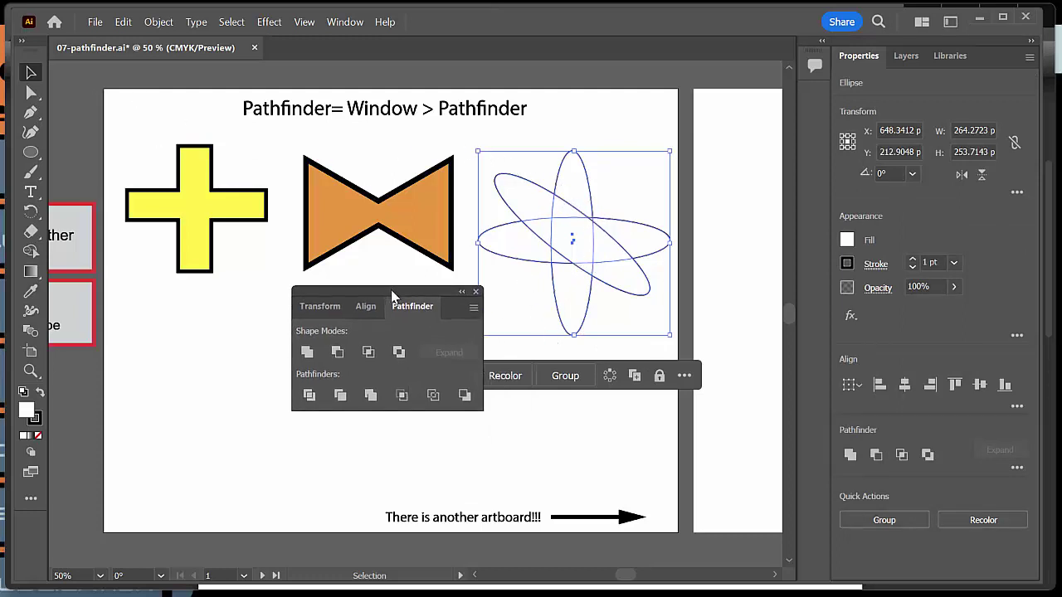
pyautogui.click(306, 353)
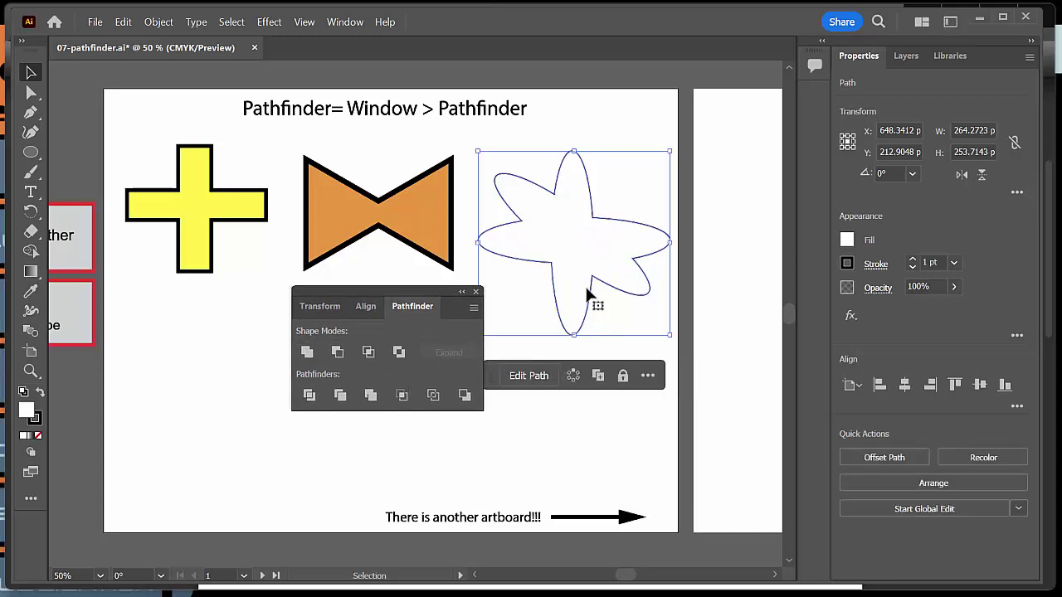
pyautogui.moveTo(586, 292)
pyautogui.mouseDown()
pyautogui.moveTo(598, 268)
pyautogui.moveTo(586, 273)
pyautogui.mouseUp()
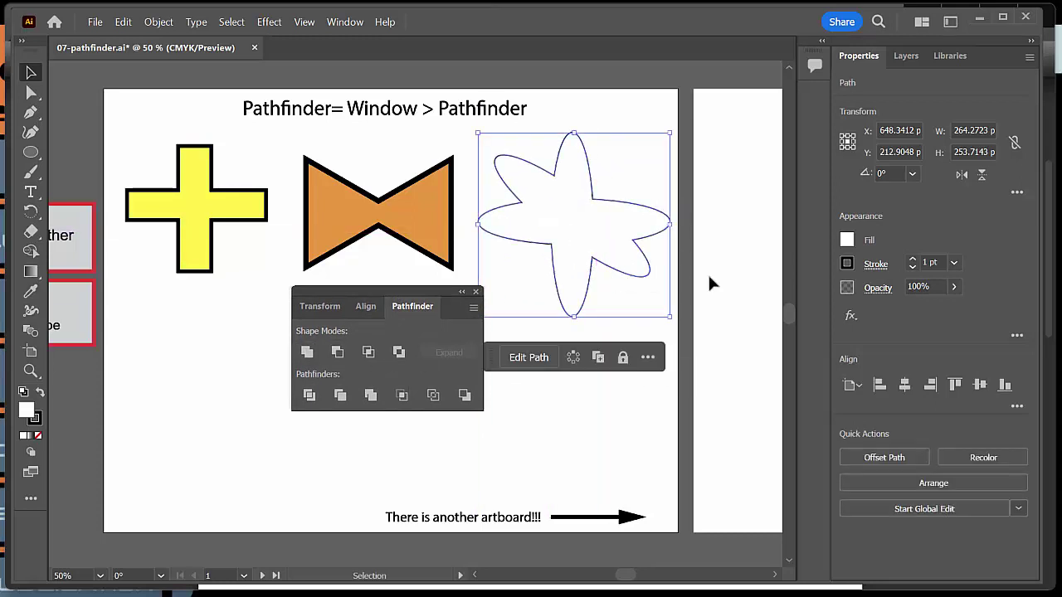
# Give the flower shape a purple fill and a 5 pt stroke.
pyautogui.click(847, 240)
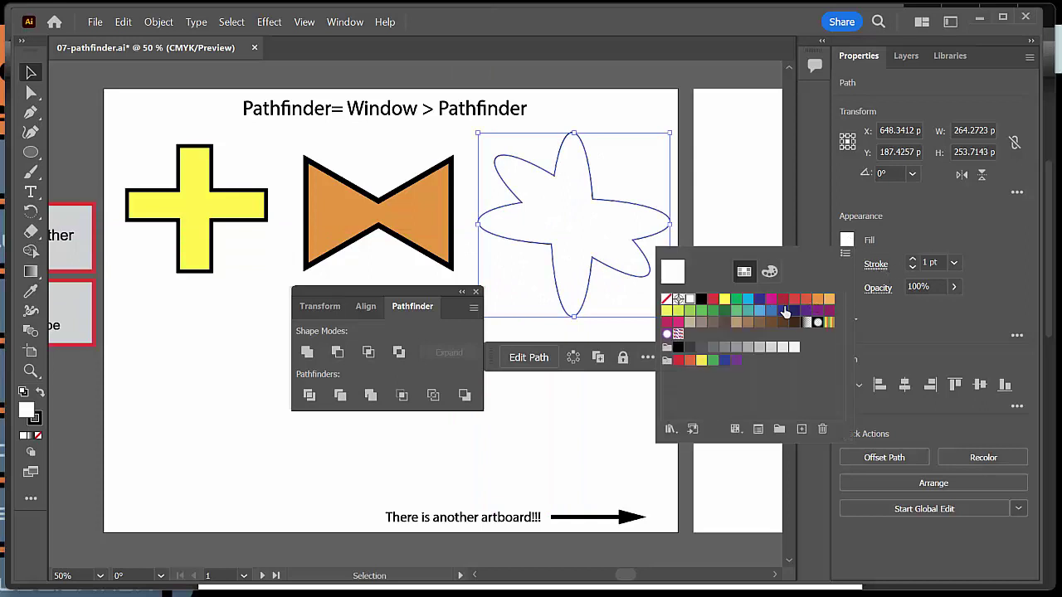
pyautogui.click(817, 310)
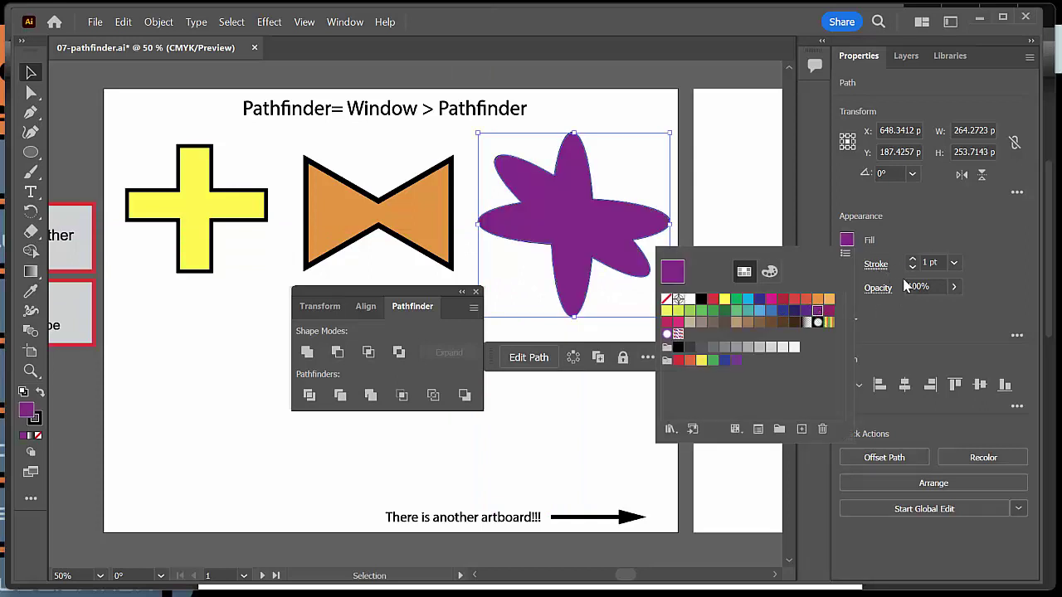
pyautogui.click(913, 260)
pyautogui.click(913, 259)
pyautogui.click(912, 259)
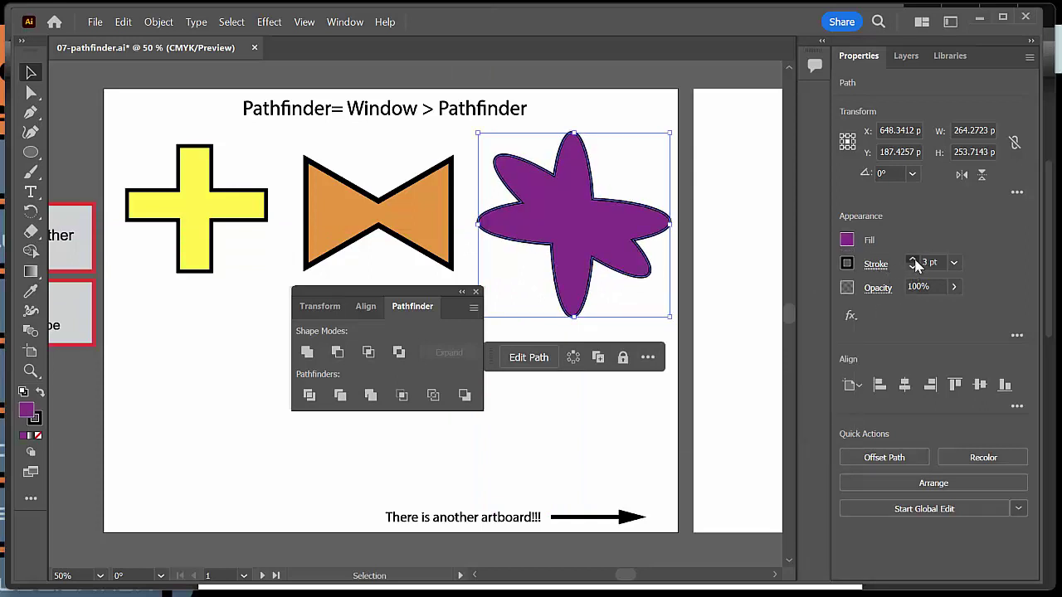
pyautogui.click(912, 260)
pyautogui.click(912, 260)
# Nudge the purple flower up, move the Pathfinder panel below it and deselect everything.
pyautogui.moveTo(608, 238); pyautogui.dragTo(614, 232)
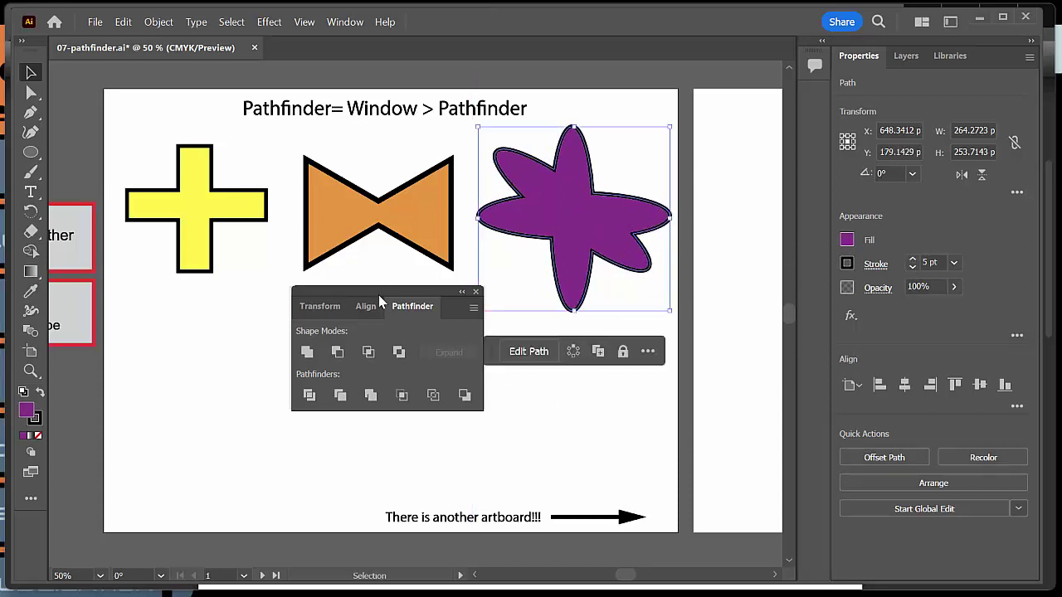
pyautogui.moveTo(380, 297); pyautogui.dragTo(567, 396)
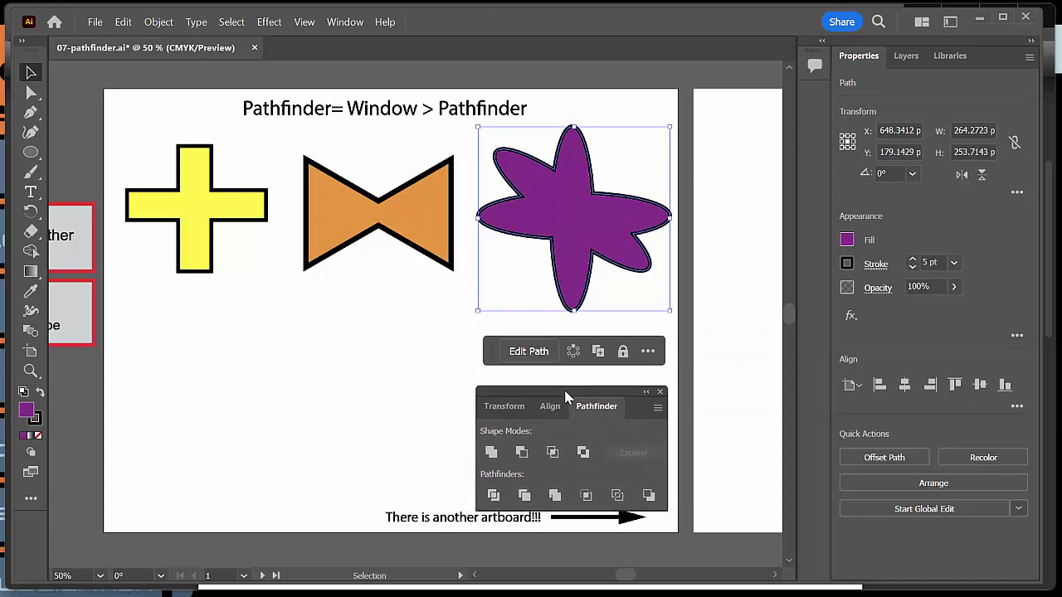
pyautogui.click(382, 393)
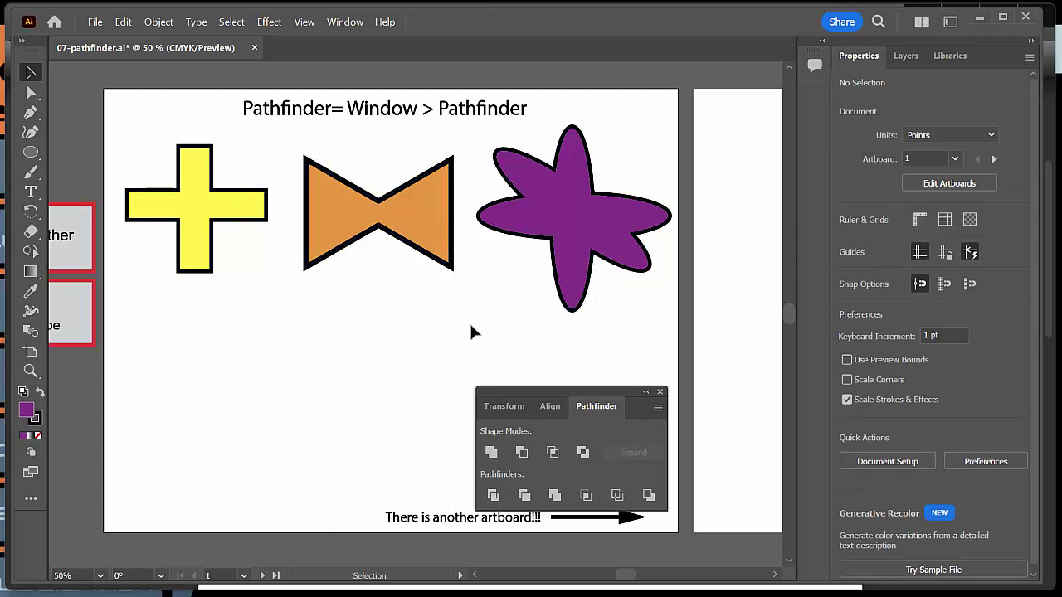
# Reposition the plus, bow tie and flower in an evenly spaced row, deselect, and move the Pathfinder panel just below the flower.
pyautogui.moveTo(211, 212); pyautogui.dragTo(199, 216)
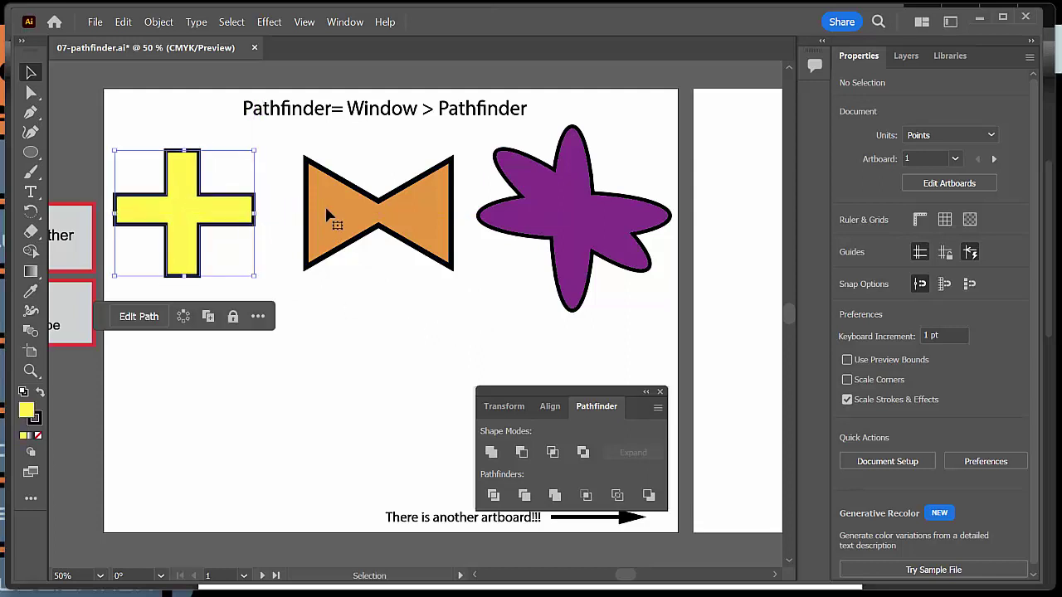
pyautogui.moveTo(376, 223)
pyautogui.mouseDown()
pyautogui.moveTo(349, 228)
pyautogui.moveTo(362, 230)
pyautogui.mouseUp()
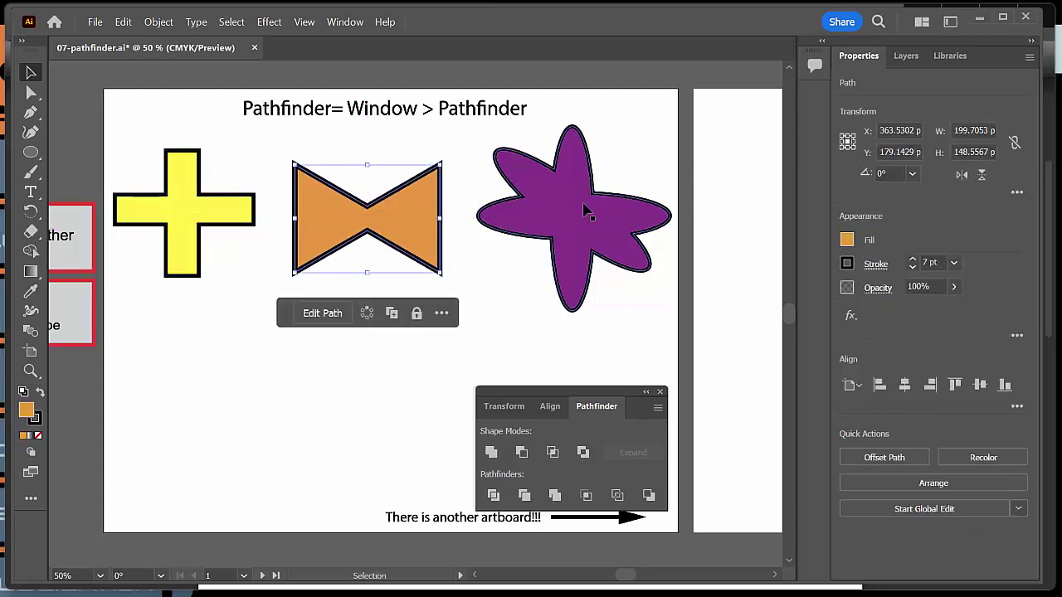
pyautogui.moveTo(581, 208)
pyautogui.mouseDown()
pyautogui.moveTo(604, 218)
pyautogui.moveTo(570, 212)
pyautogui.mouseUp()
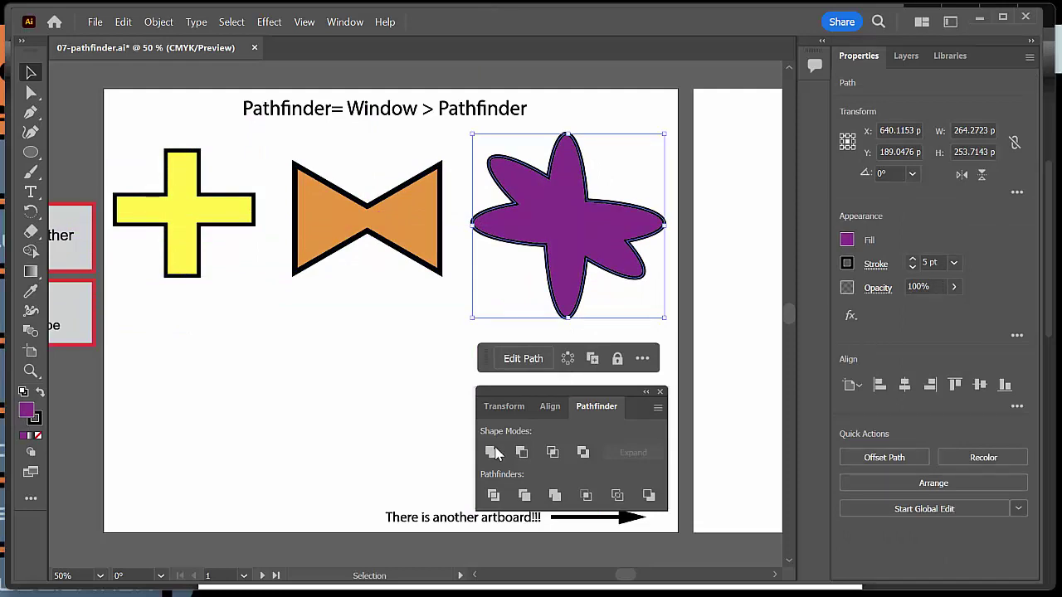
pyautogui.click(429, 456)
pyautogui.moveTo(573, 394); pyautogui.dragTo(594, 343)
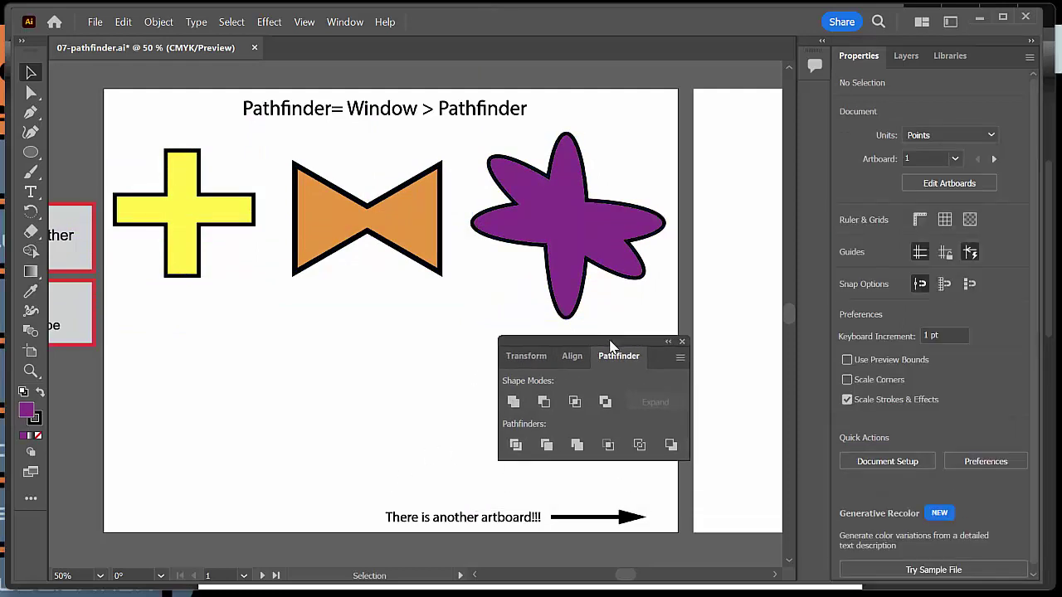
# Draw two default-styled ellipses side by side below the plus, about 224 × 270 pt and 176 × 209 pt.
pyautogui.moveTo(195, 446); pyautogui.dragTo(357, 422)
pyautogui.moveTo(98, 340); pyautogui.dragTo(160, 331)
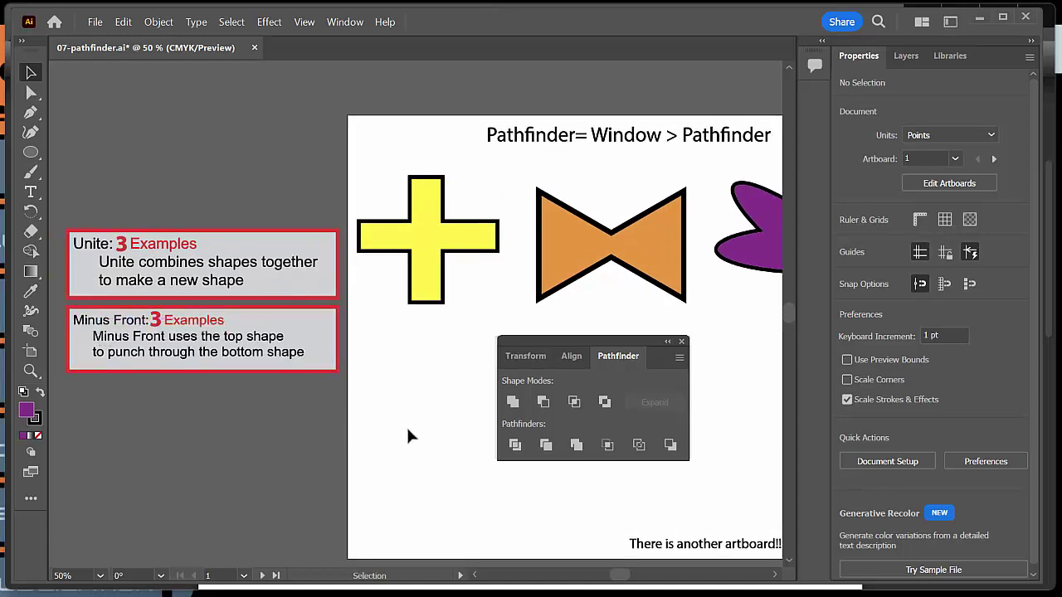
pyautogui.moveTo(405, 425); pyautogui.dragTo(167, 428)
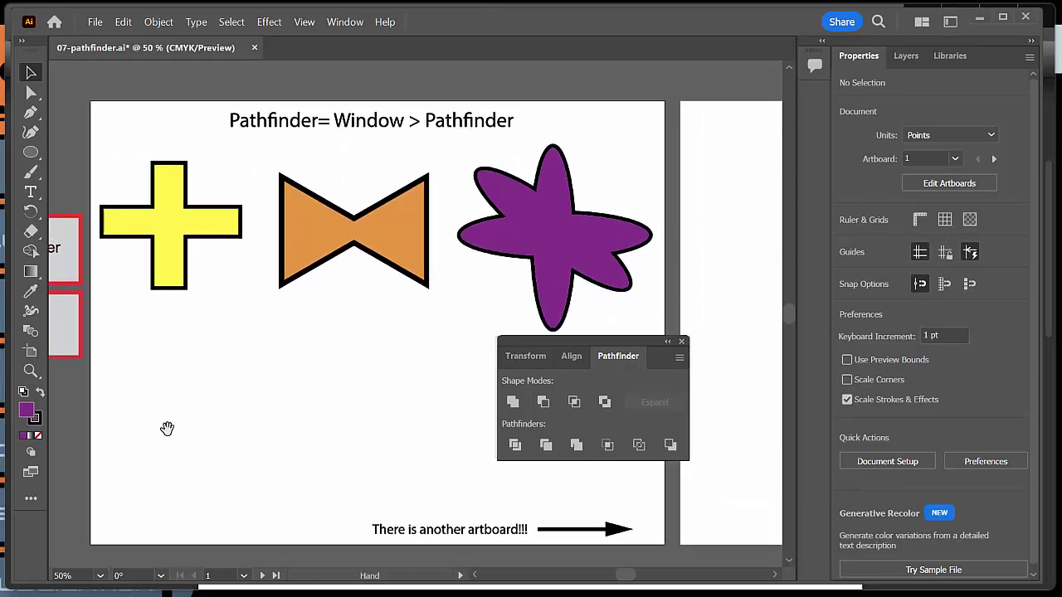
pyautogui.press('l')
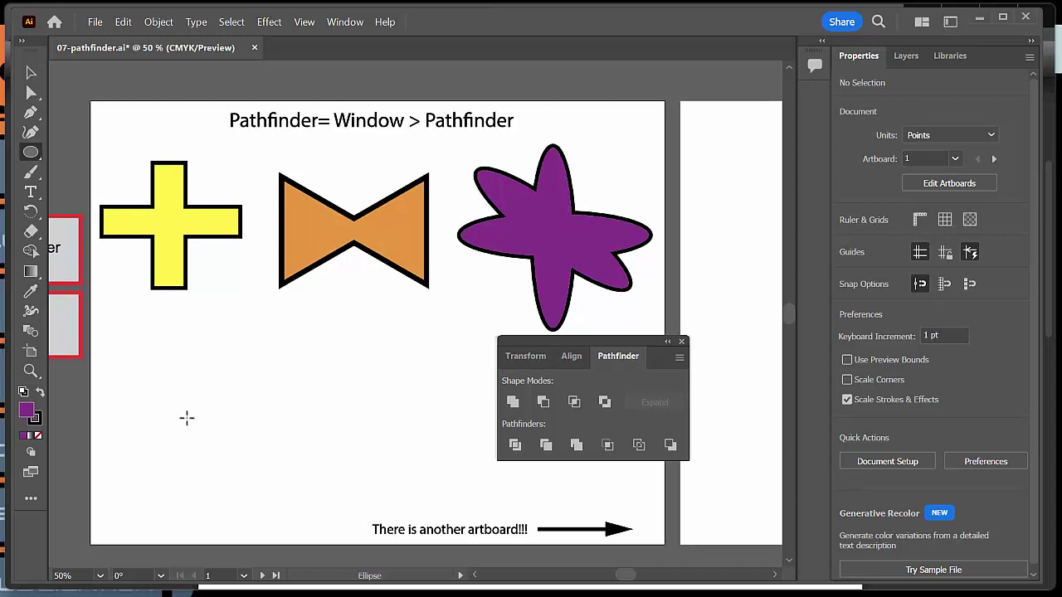
pyautogui.moveTo(135, 322)
pyautogui.mouseDown()
pyautogui.moveTo(161, 377)
pyautogui.moveTo(256, 495)
pyautogui.moveTo(301, 519)
pyautogui.mouseUp()
pyautogui.press('d')
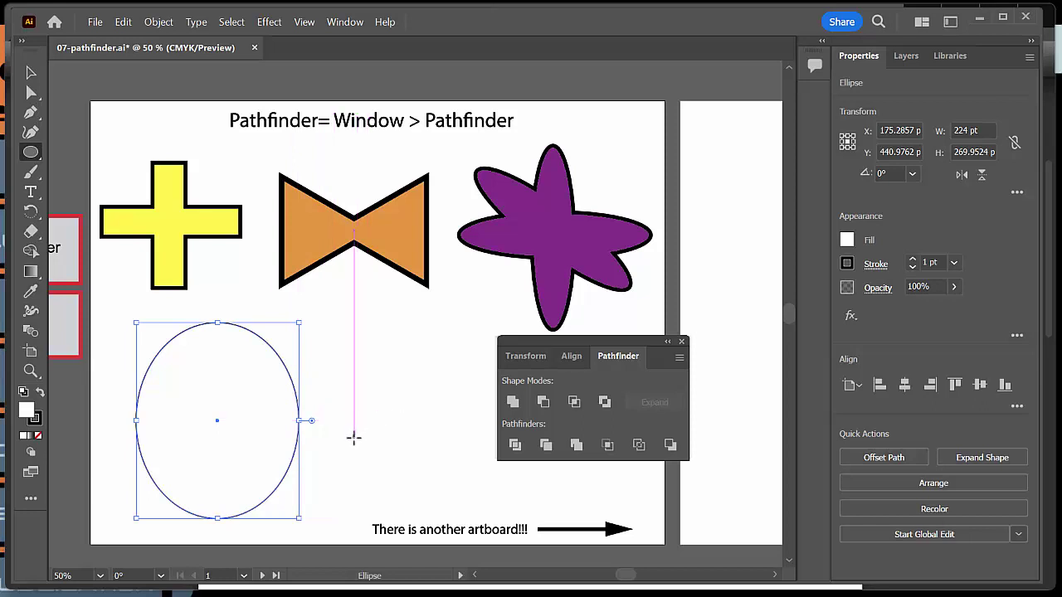
pyautogui.moveTo(405, 349); pyautogui.dragTo(277, 498)
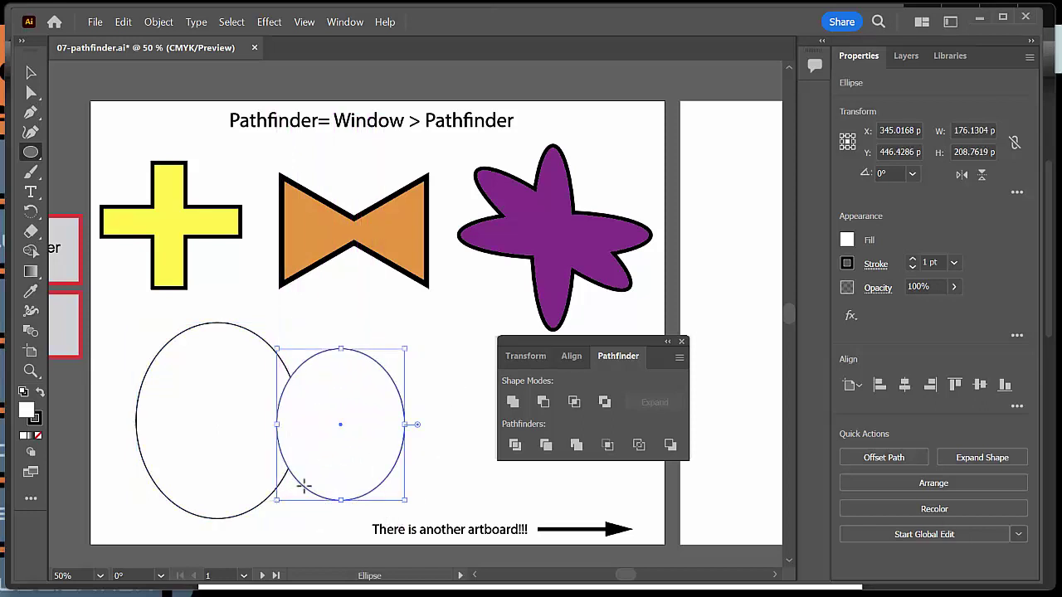
# Move the smaller ellipse over the right part of the larger one so they overlap, and deselect.
pyautogui.press('v')
pyautogui.moveTo(358, 473); pyautogui.dragTo(277, 463)
pyautogui.click(373, 421)
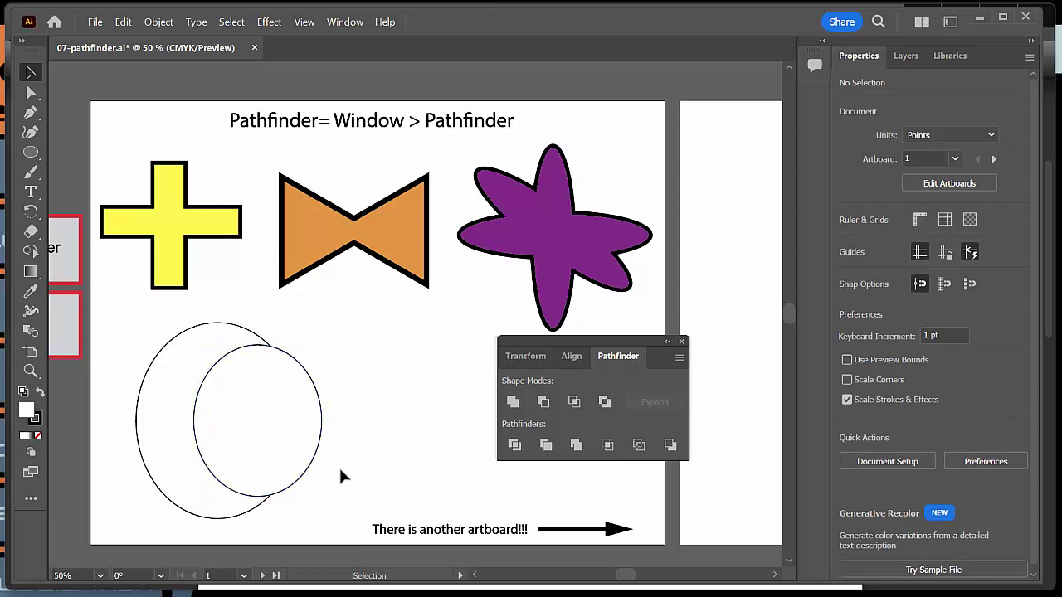
# Fill the large ellipse with yellow and the small overlapping ellipse with red, leaving nothing selected.
pyautogui.click(160, 410)
pyautogui.click(847, 242)
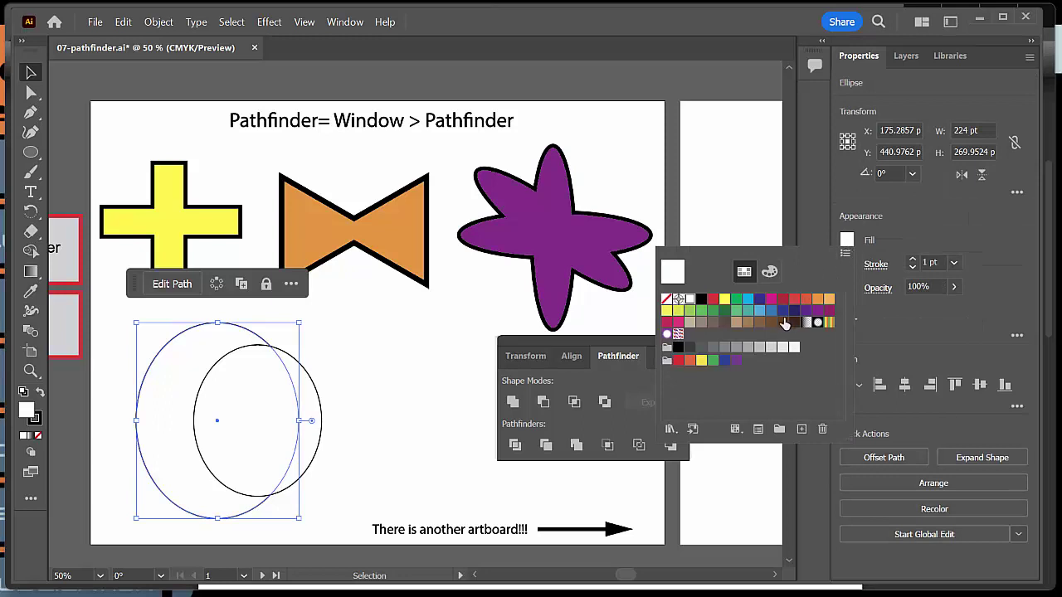
pyautogui.click(725, 300)
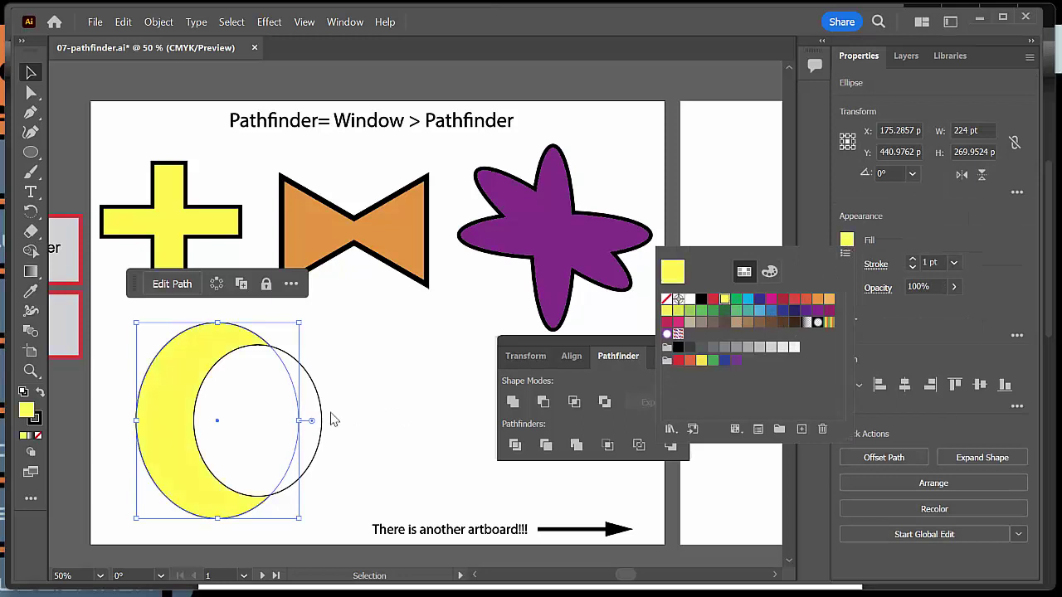
pyautogui.click(262, 415)
pyautogui.click(264, 422)
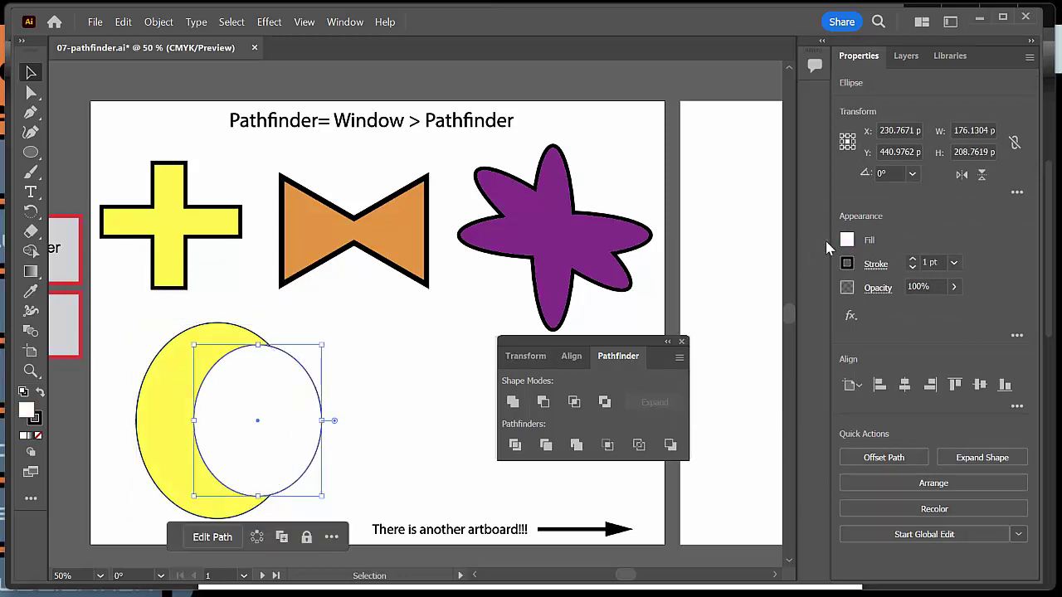
pyautogui.click(847, 242)
pyautogui.click(715, 301)
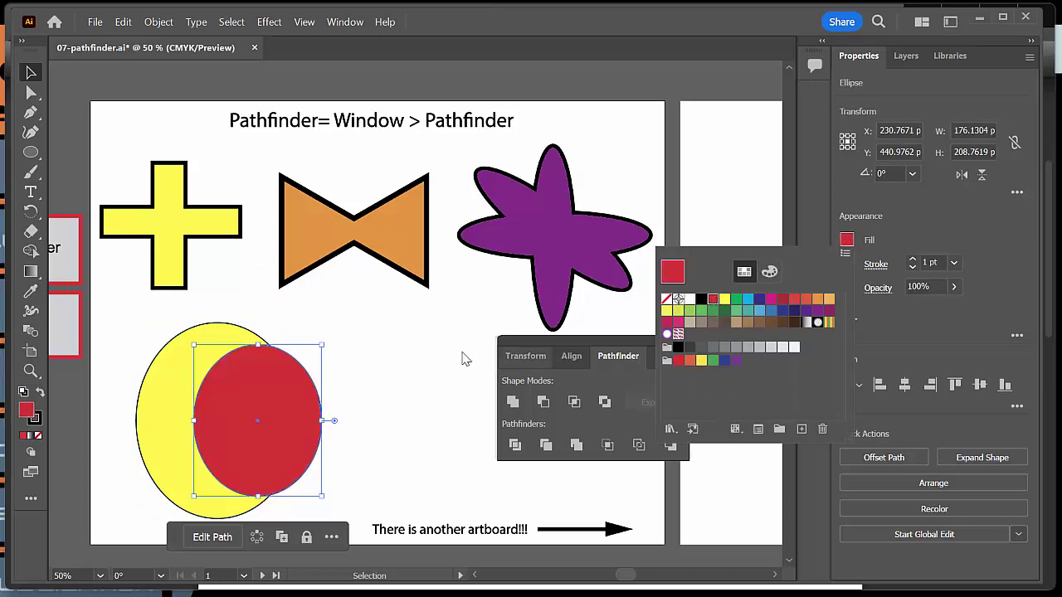
pyautogui.click(383, 428)
pyautogui.click(371, 492)
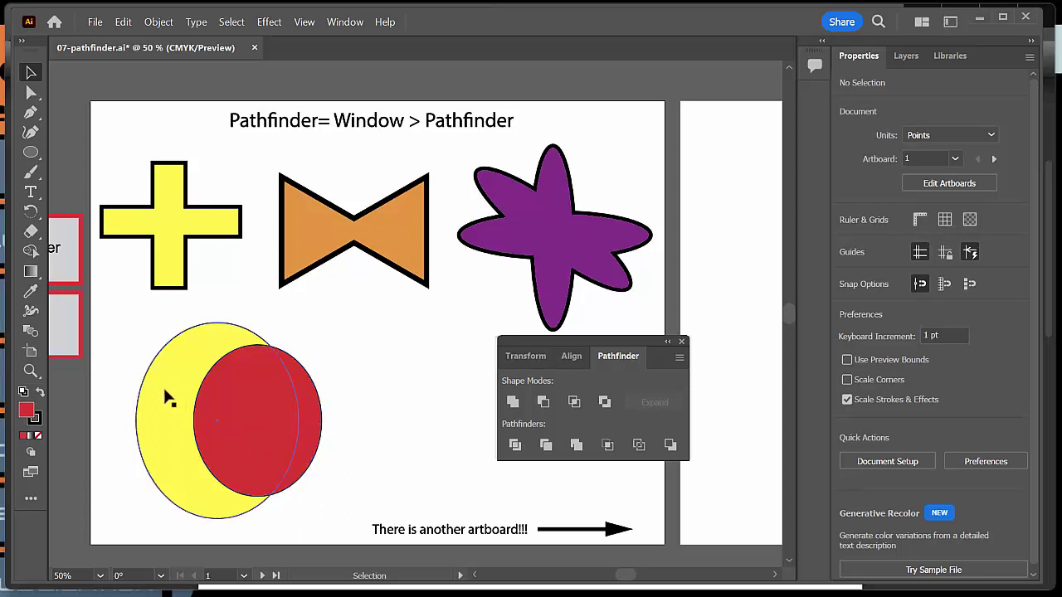
# Shift both ellipses left and subtract the red one from the yellow one with Minus Front to form a crescent moon.
pyautogui.moveTo(174, 386); pyautogui.dragTo(131, 396)
pyautogui.moveTo(257, 433)
pyautogui.mouseDown()
pyautogui.moveTo(268, 454)
pyautogui.moveTo(257, 456)
pyautogui.moveTo(263, 445)
pyautogui.mouseUp()
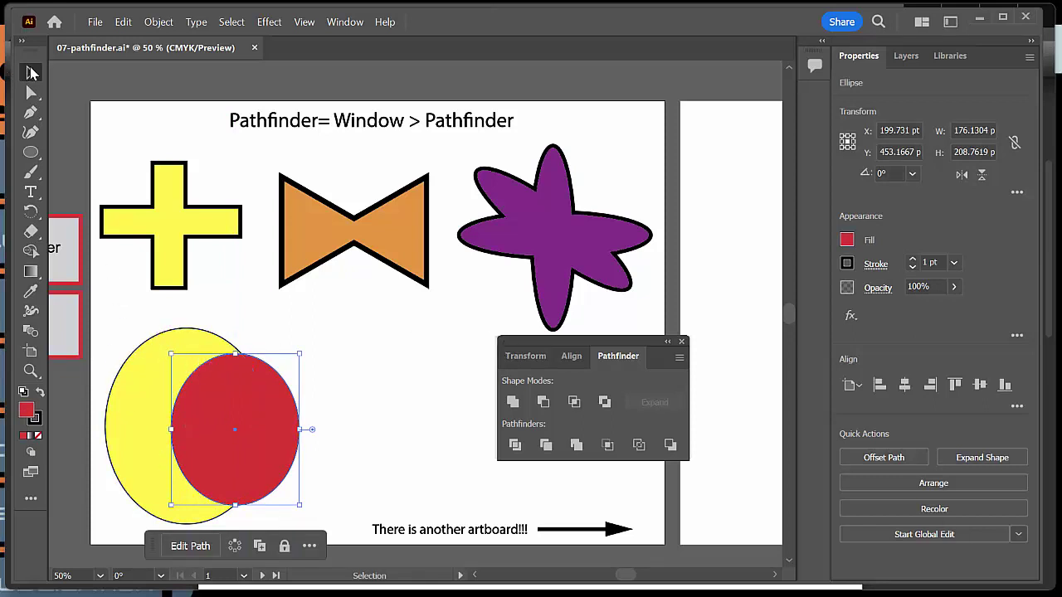
pyautogui.moveTo(109, 339); pyautogui.dragTo(327, 471)
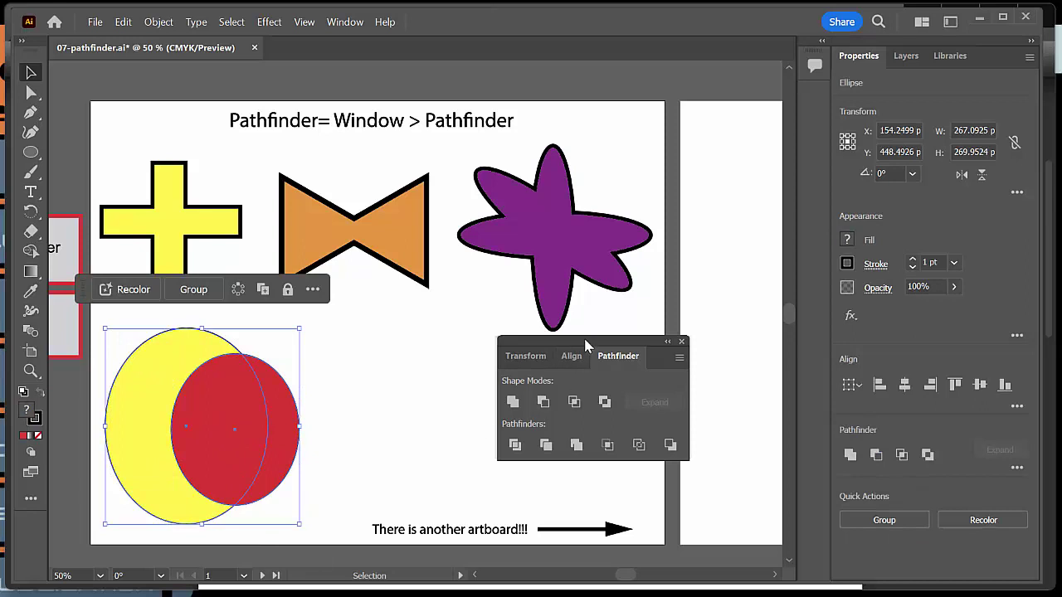
pyautogui.moveTo(585, 345); pyautogui.dragTo(478, 355)
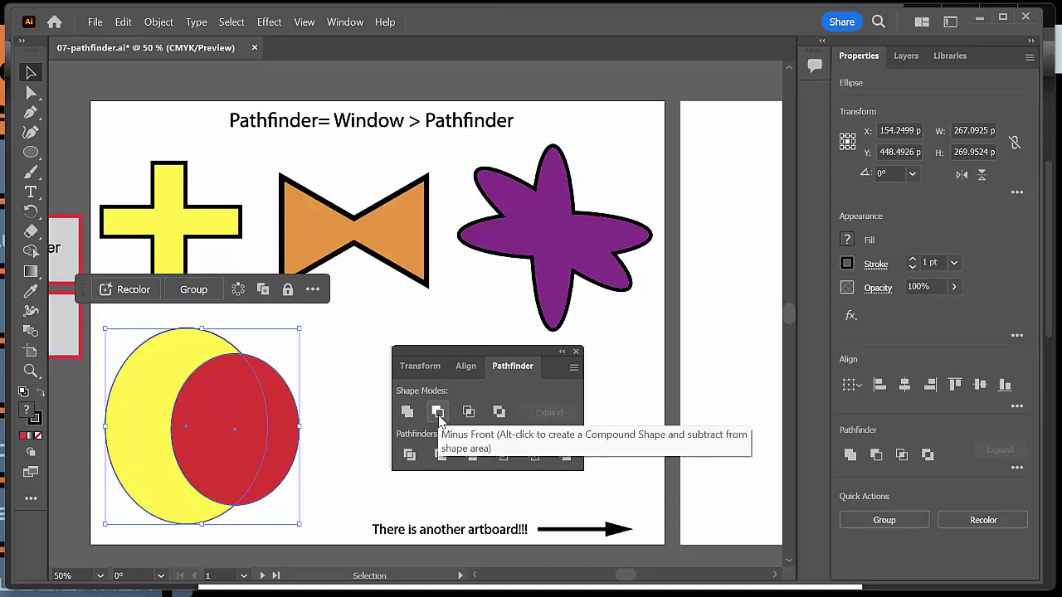
pyautogui.click(438, 412)
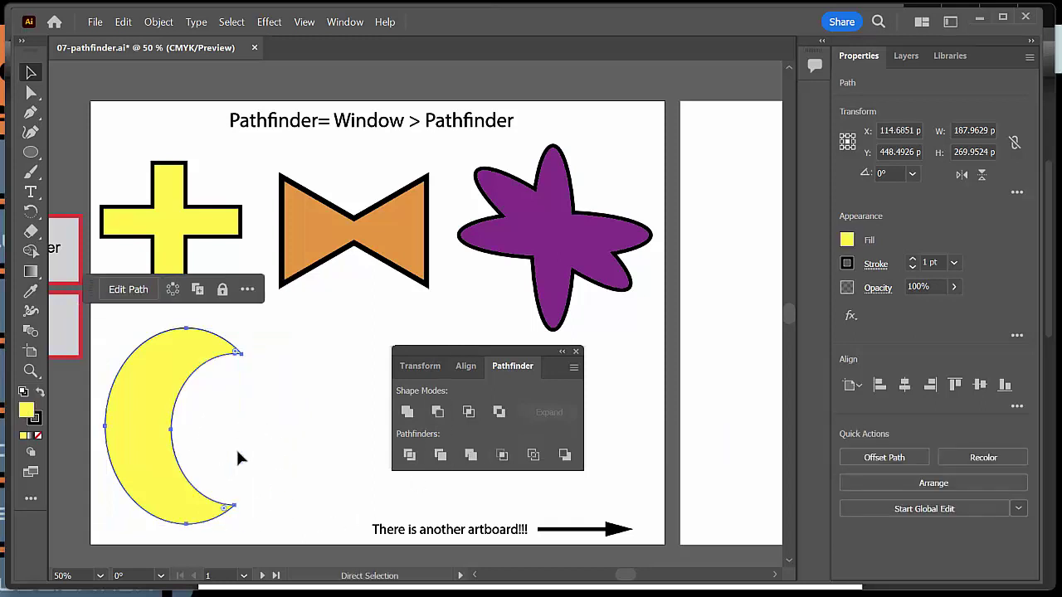
pyautogui.hotkey('ctrl', 'z')
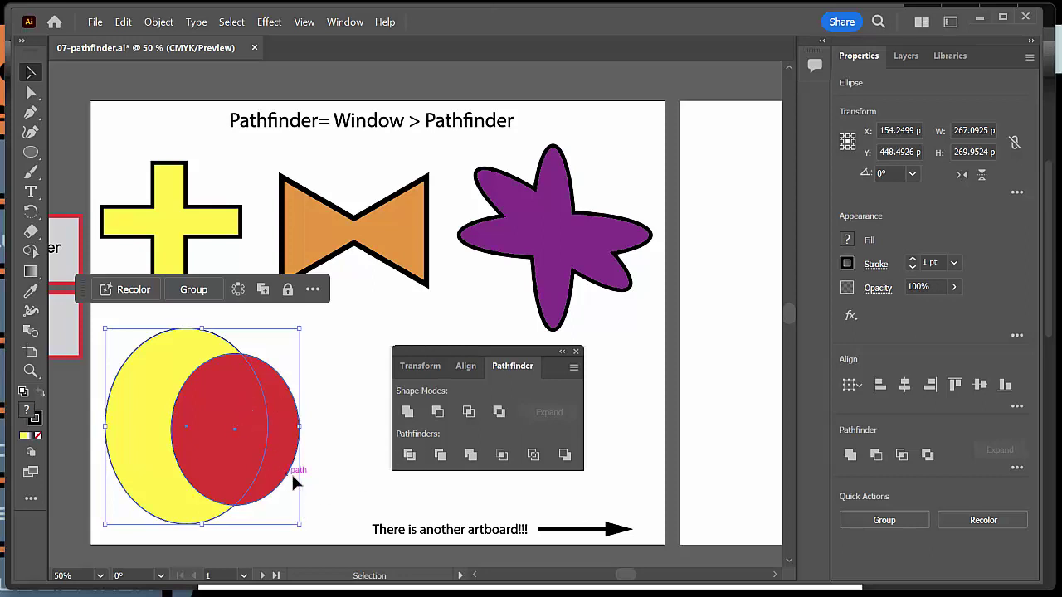
pyautogui.click(438, 413)
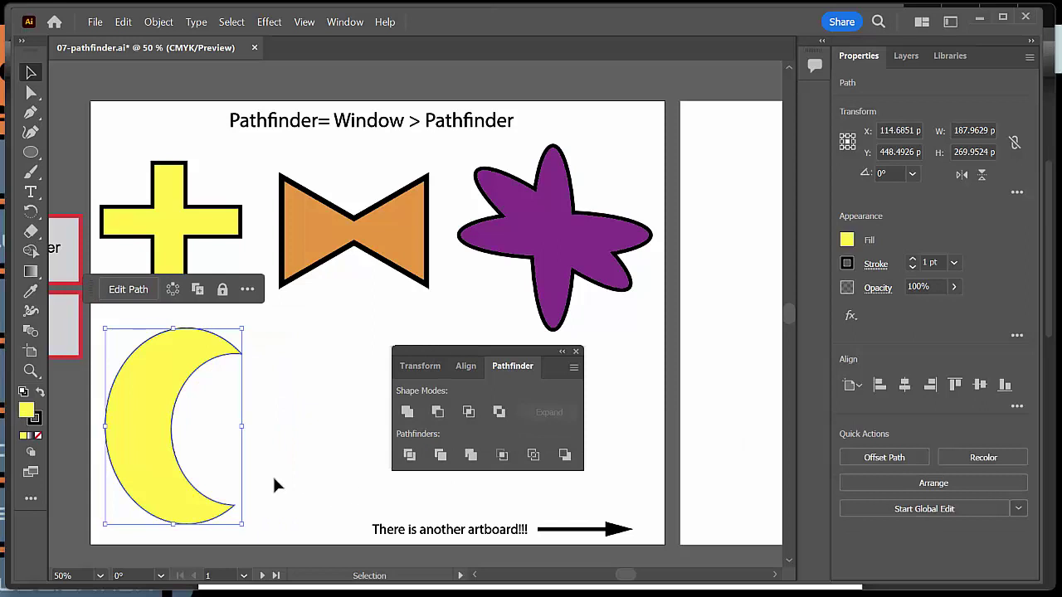
pyautogui.click(278, 498)
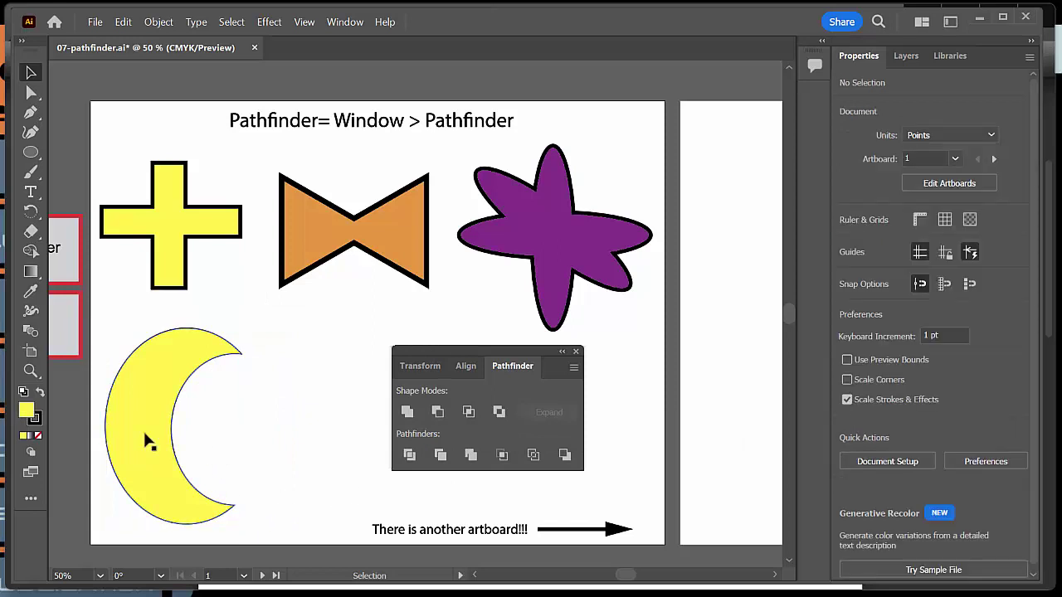
# Move the crescent slightly up beneath the plus, shift the Pathfinder panel right to free space beside it, and deselect.
pyautogui.moveTo(144, 438); pyautogui.dragTo(153, 410)
pyautogui.moveTo(410, 368); pyautogui.dragTo(562, 390)
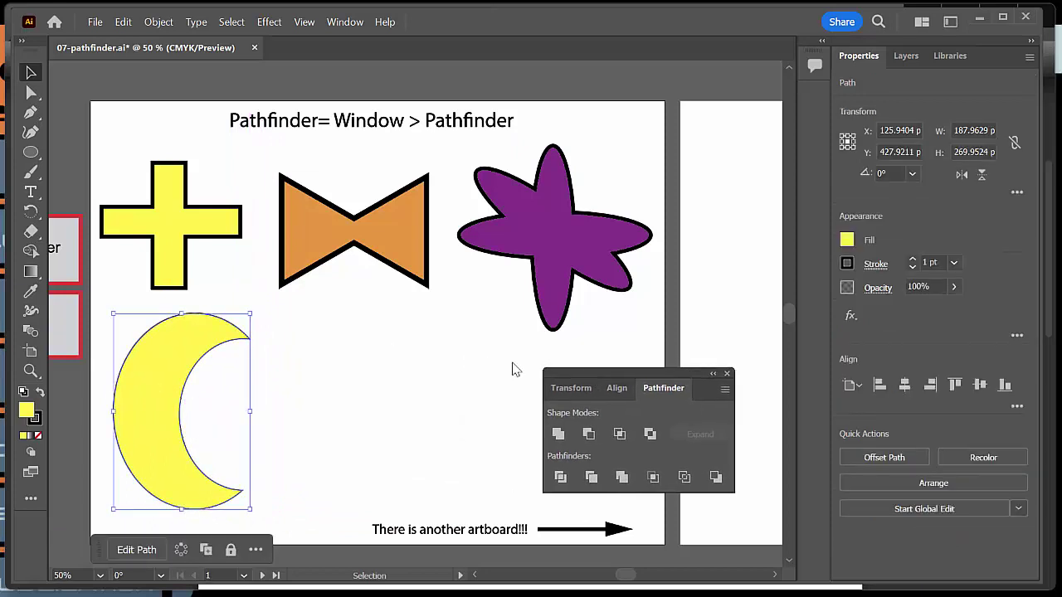
pyautogui.click(407, 463)
# Draw two circles, about 249 pt and 136 pt wide, beside the crescent and place the smaller one inside the larger.
pyautogui.press('l')
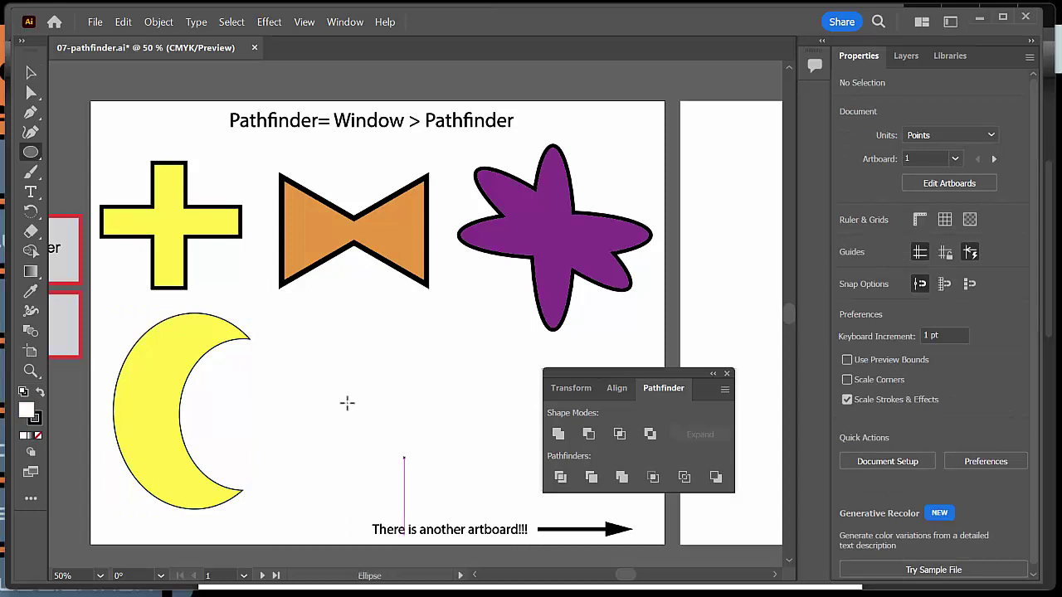
pyautogui.moveTo(315, 320); pyautogui.dragTo(497, 501)
pyautogui.moveTo(223, 384); pyautogui.dragTo(323, 483)
pyautogui.press('v')
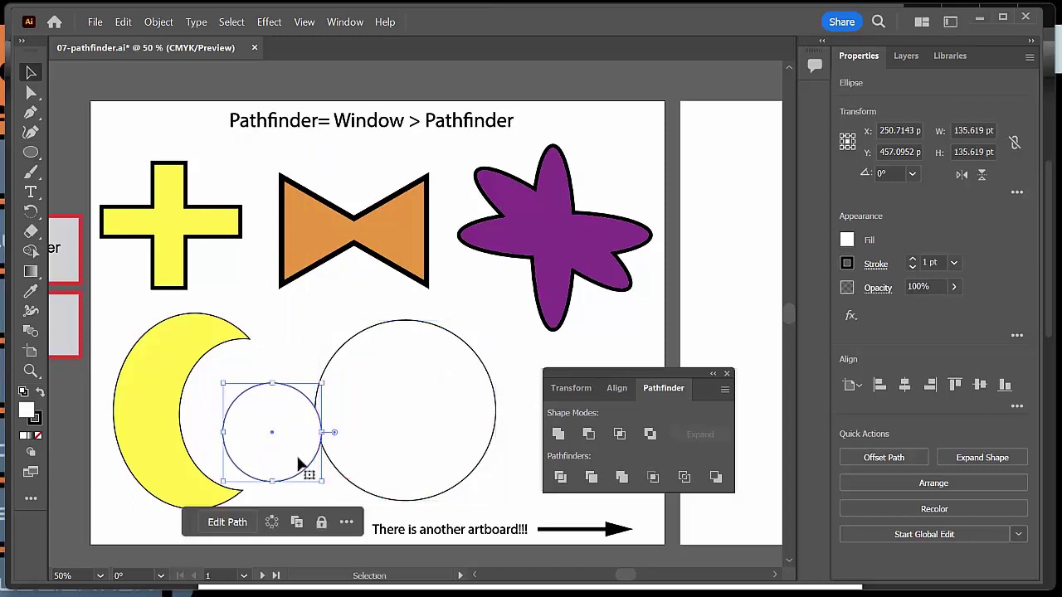
pyautogui.moveTo(286, 453); pyautogui.dragTo(421, 421)
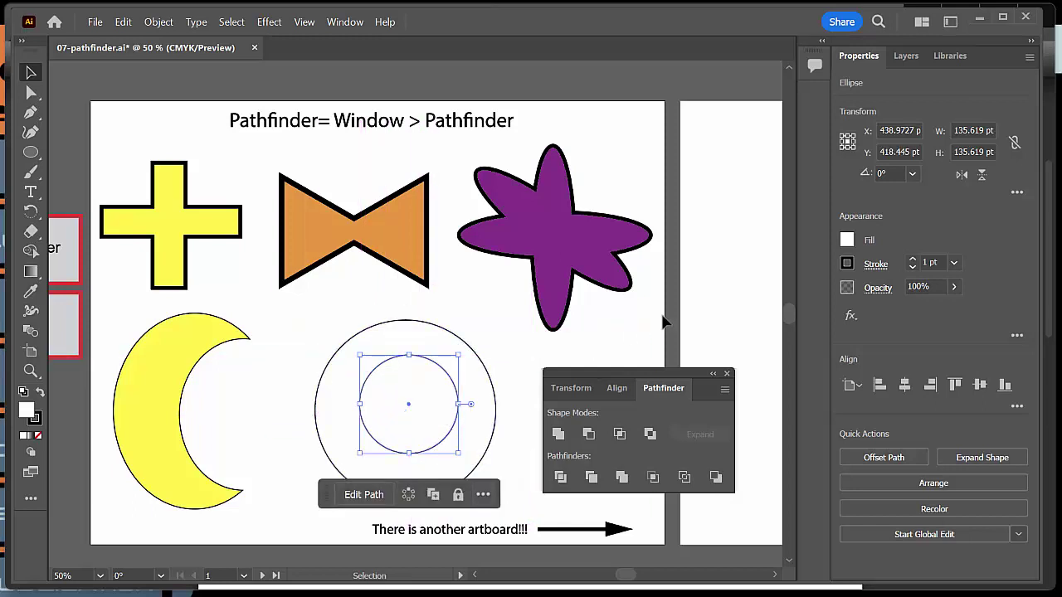
# Fill the inner circle with green and the outer circle with light orange, leaving nothing selected.
pyautogui.click(847, 241)
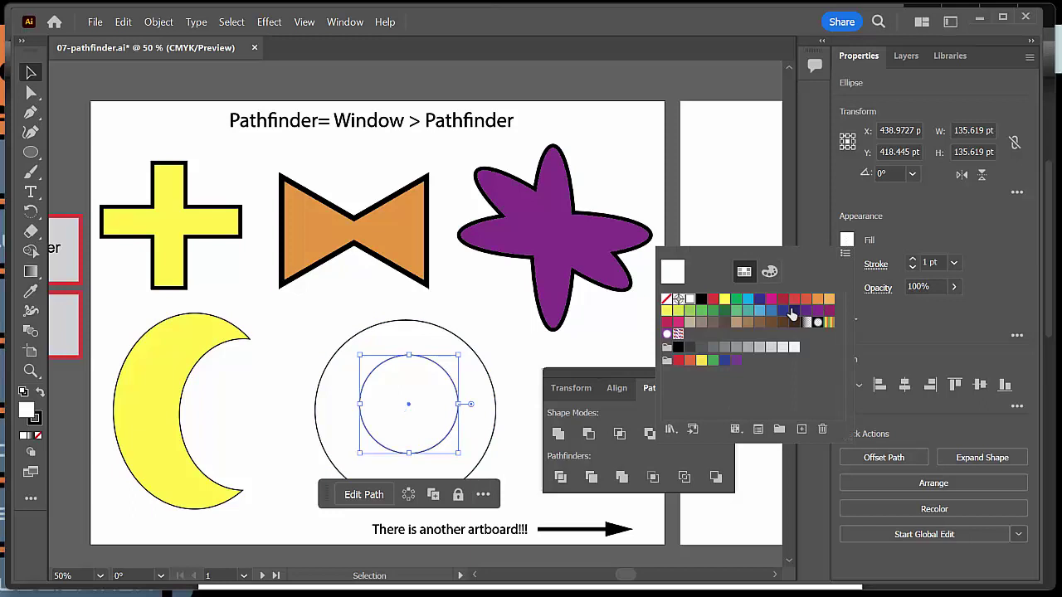
pyautogui.click(735, 302)
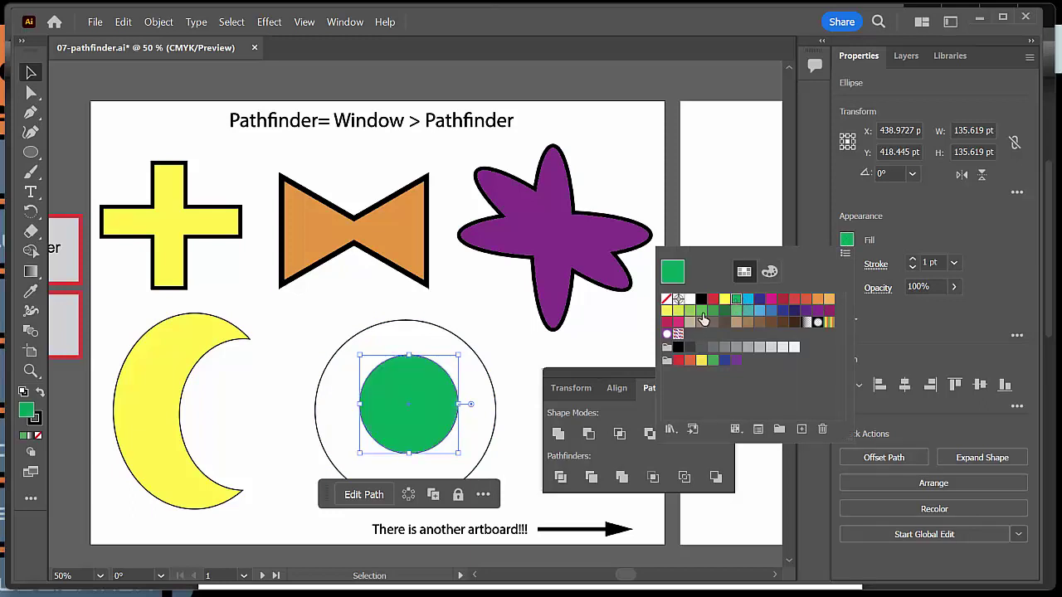
pyautogui.click(365, 340)
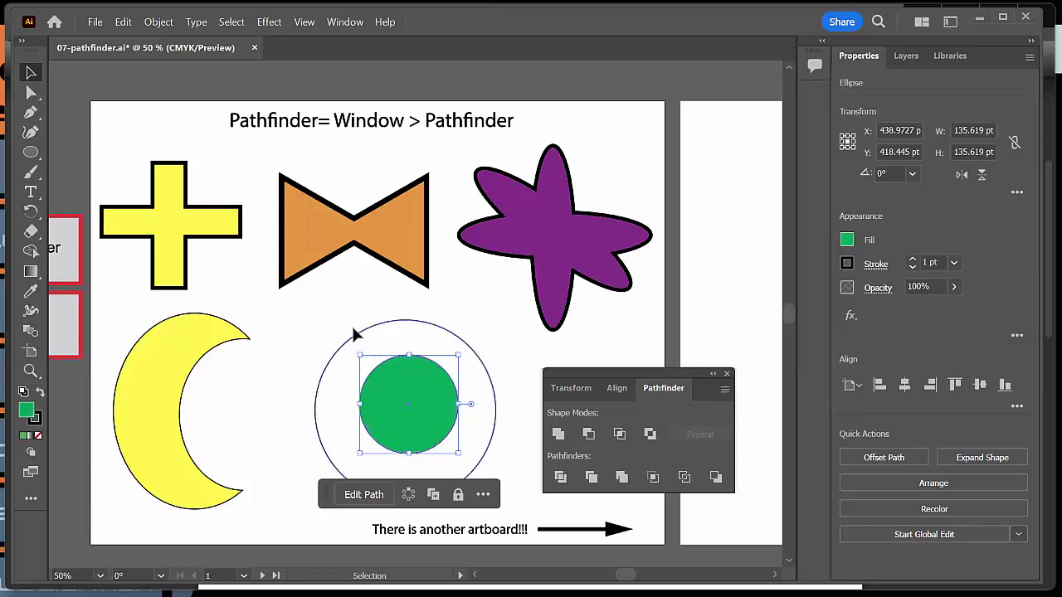
pyautogui.click(367, 332)
pyautogui.click(342, 344)
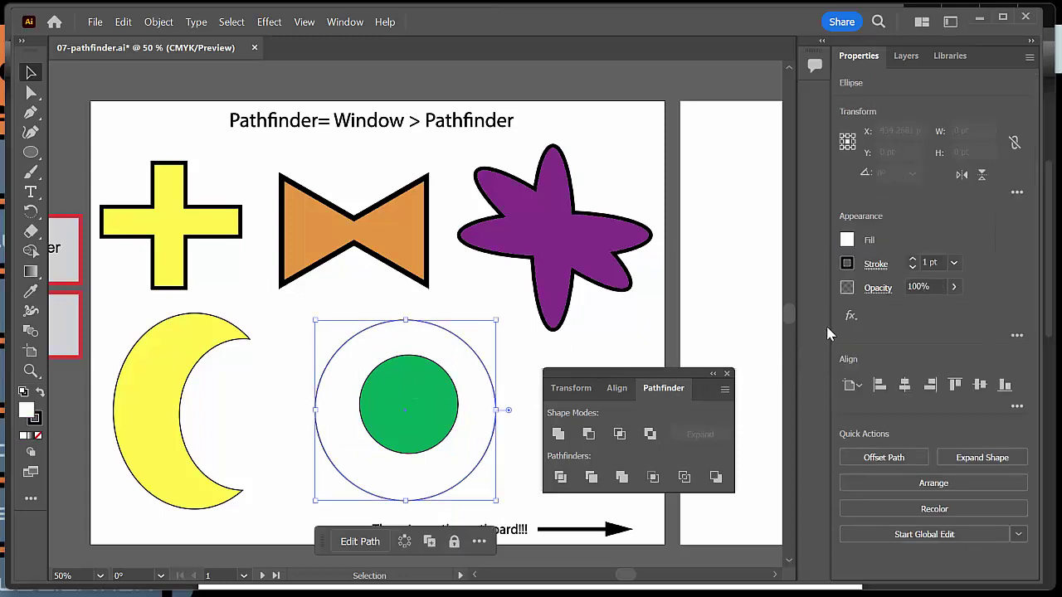
pyautogui.click(847, 241)
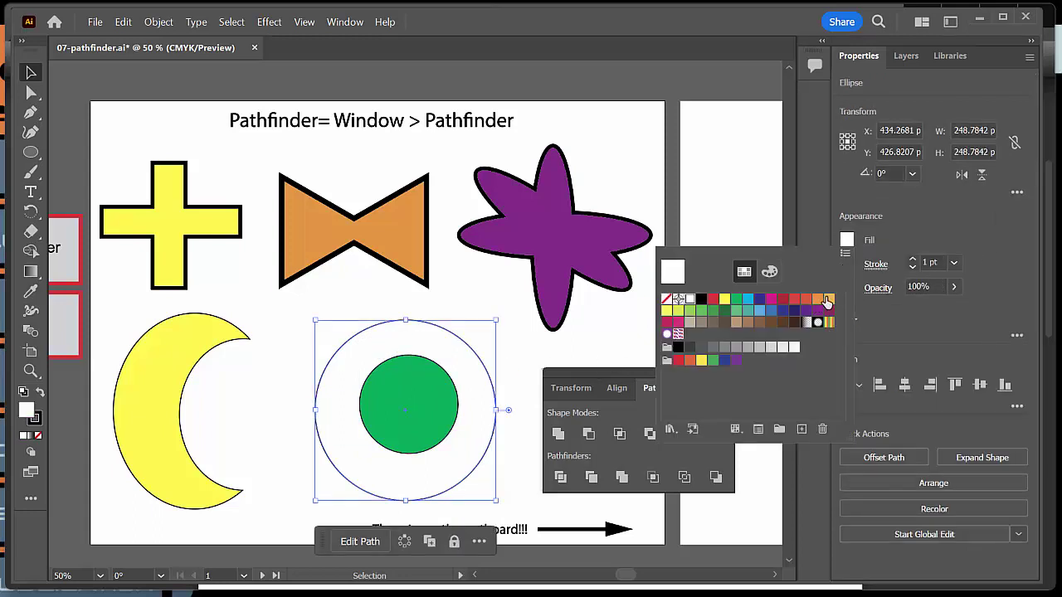
pyautogui.click(829, 299)
pyautogui.click(518, 343)
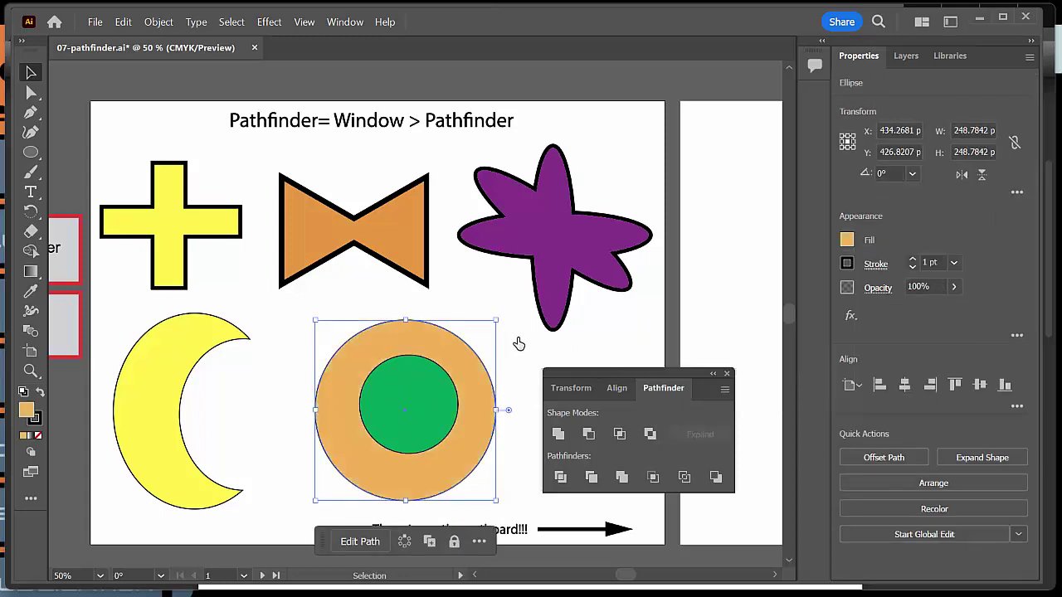
pyautogui.click(515, 334)
pyautogui.click(464, 365)
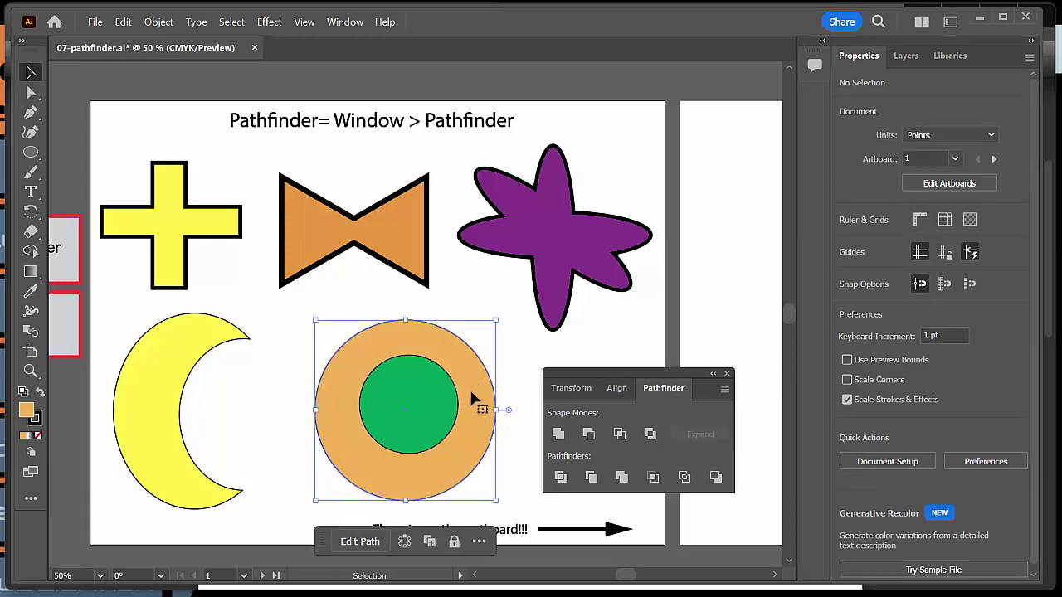
pyautogui.click(418, 405)
pyautogui.click(508, 337)
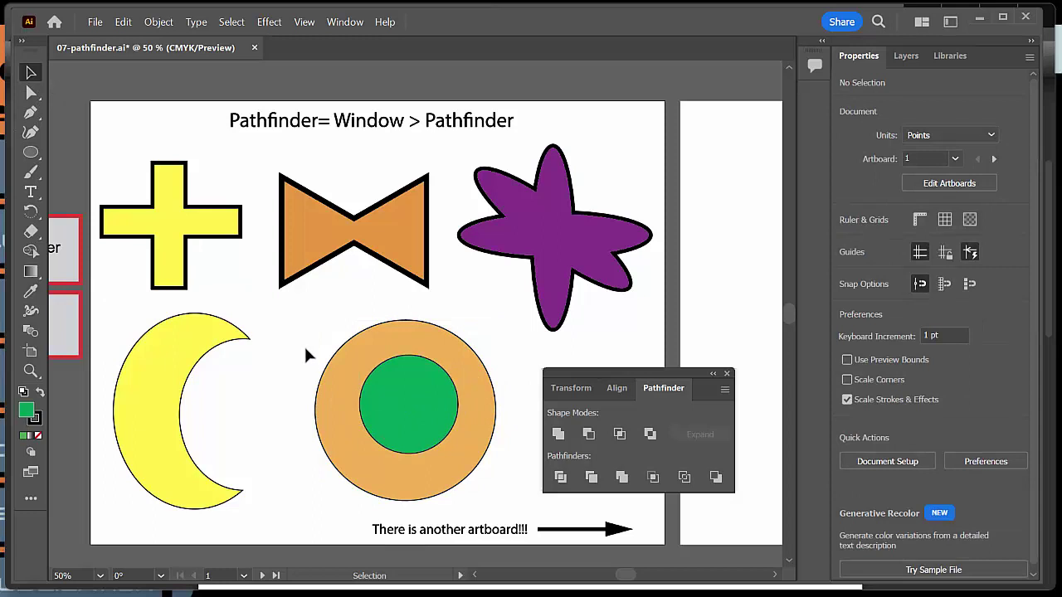
# Cut the green circle out of the orange one with Minus Front and move the ring left beneath the bow tie.
pyautogui.moveTo(303, 344); pyautogui.dragTo(488, 477)
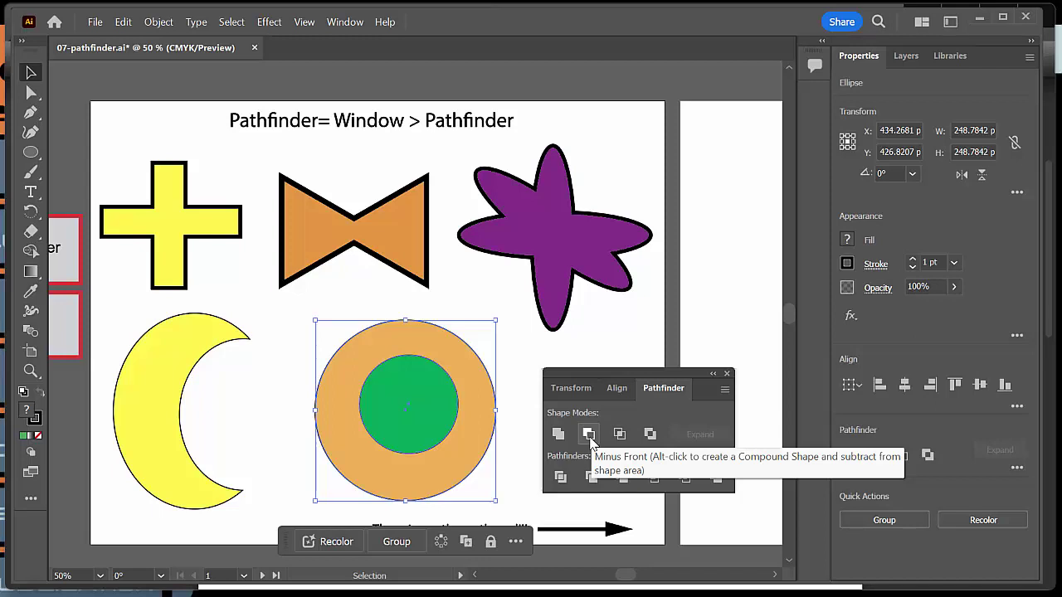
pyautogui.click(589, 434)
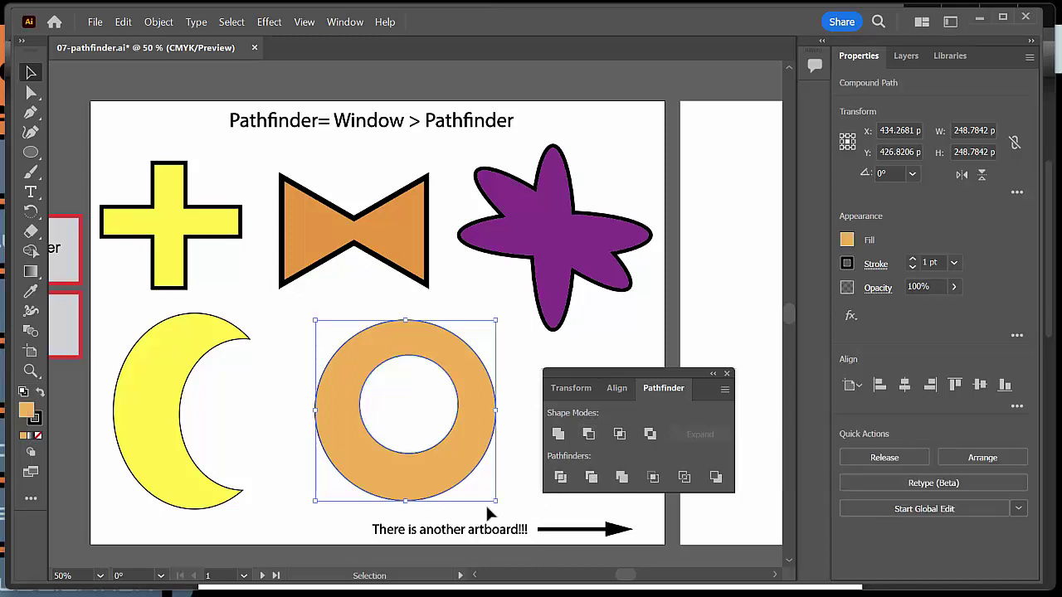
pyautogui.moveTo(445, 485); pyautogui.dragTo(403, 489)
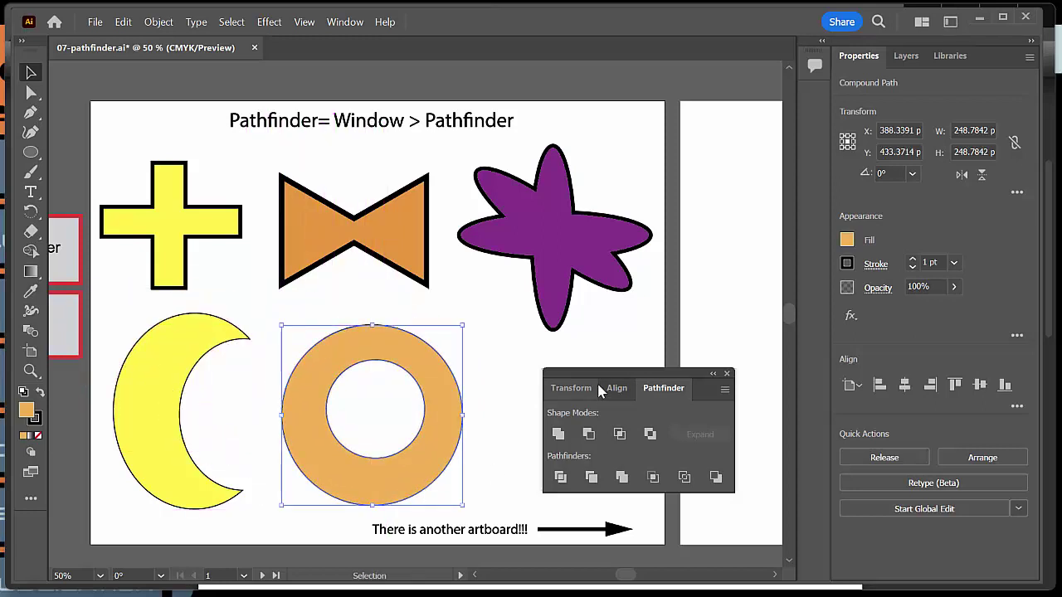
# Move the Pathfinder panel up to clear the empty space beside the orange ring.
pyautogui.moveTo(611, 374); pyautogui.dragTo(627, 119)
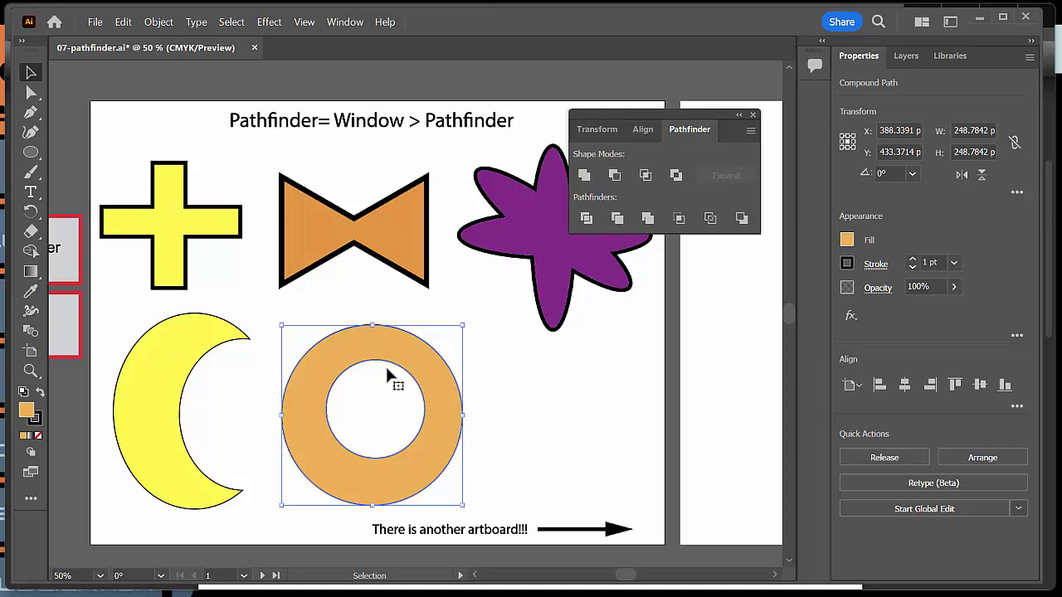
pyautogui.click(32, 152)
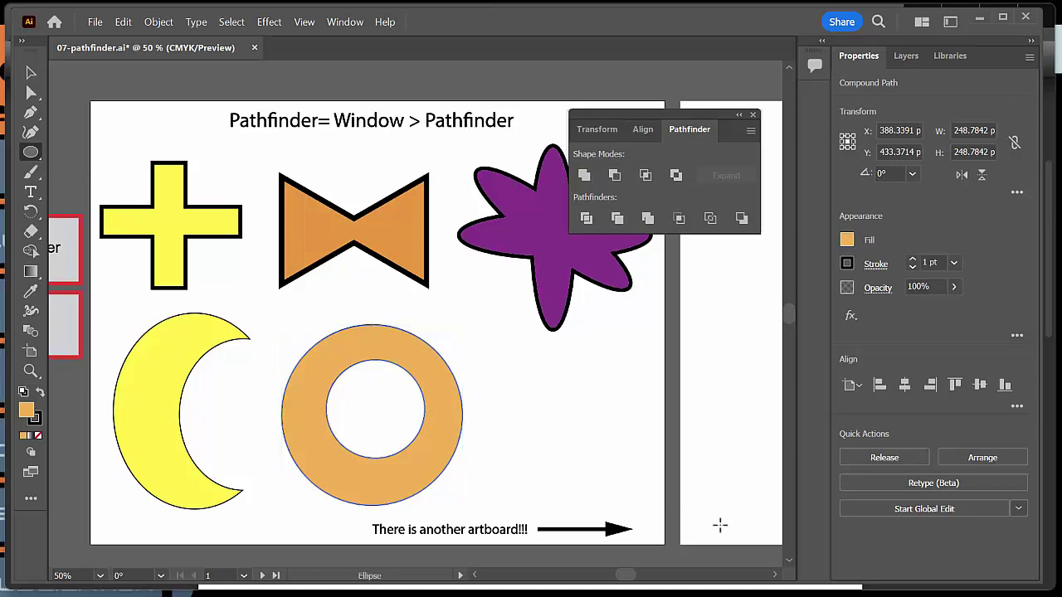
pyautogui.press('d')
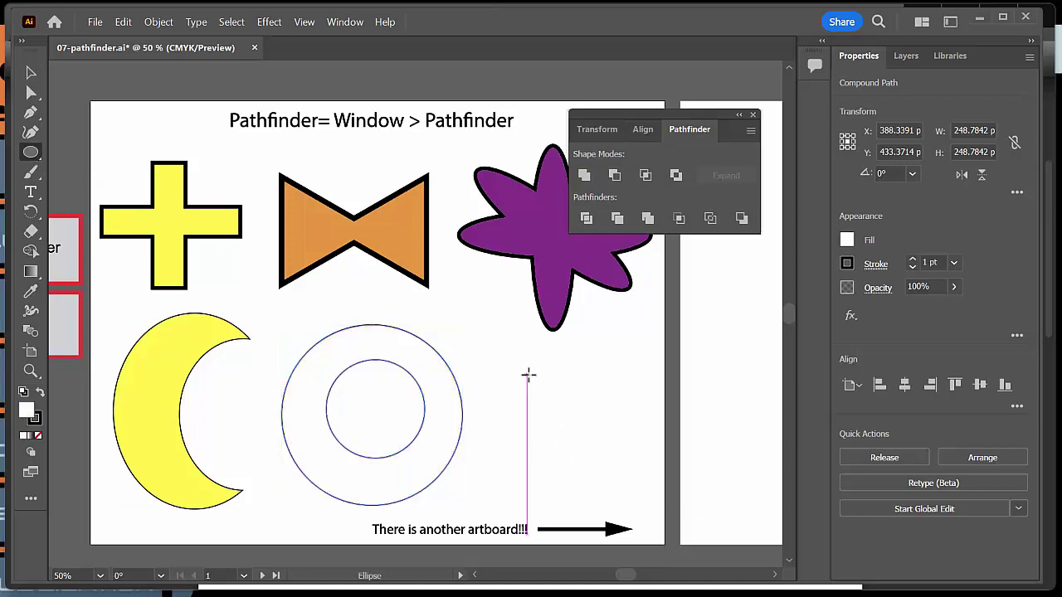
pyautogui.hotkey('ctrl', 'z')
pyautogui.press('v')
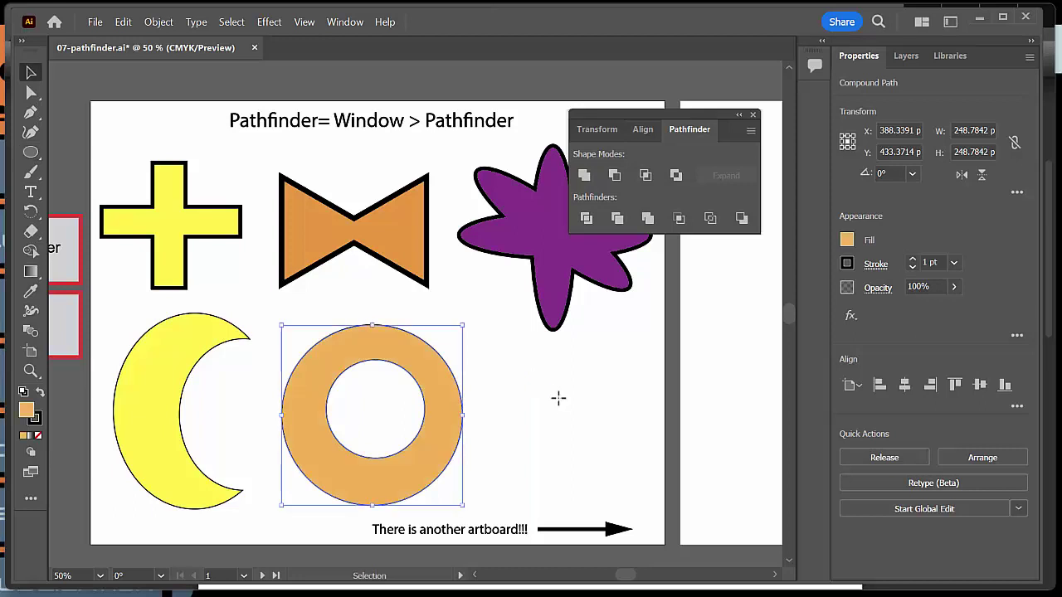
# With nothing selected, reset to default colours and draw two overlapping ellipses beside the ring, about 200 × 178 pt and 172 × 66 pt.
pyautogui.click(554, 421)
pyautogui.press('d')
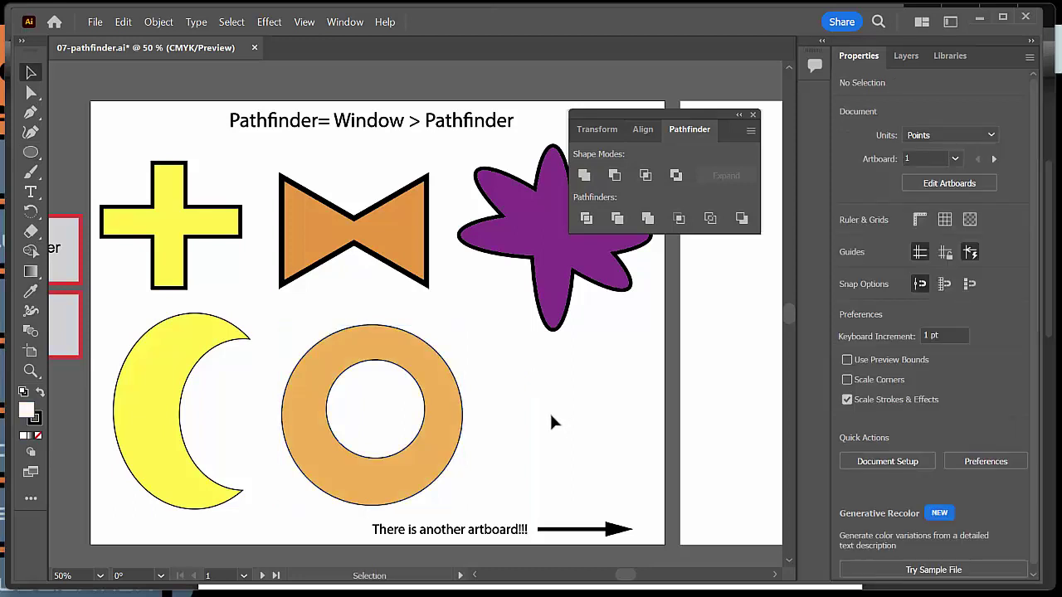
pyautogui.press('l')
pyautogui.moveTo(481, 365); pyautogui.dragTo(626, 496)
pyautogui.moveTo(533, 406); pyautogui.dragTo(659, 453)
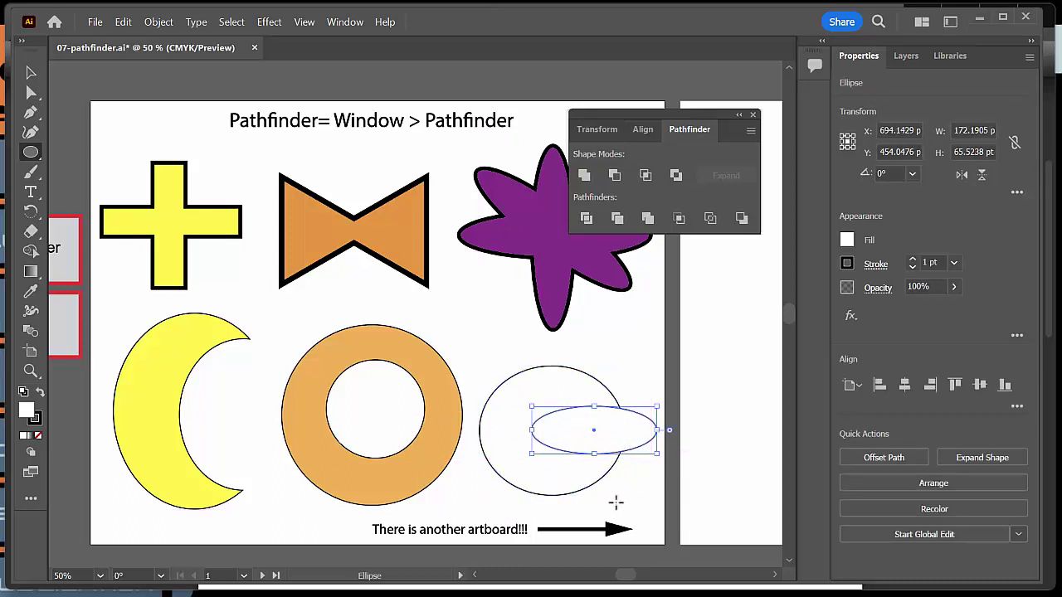
pyautogui.press('v')
pyautogui.click(637, 383)
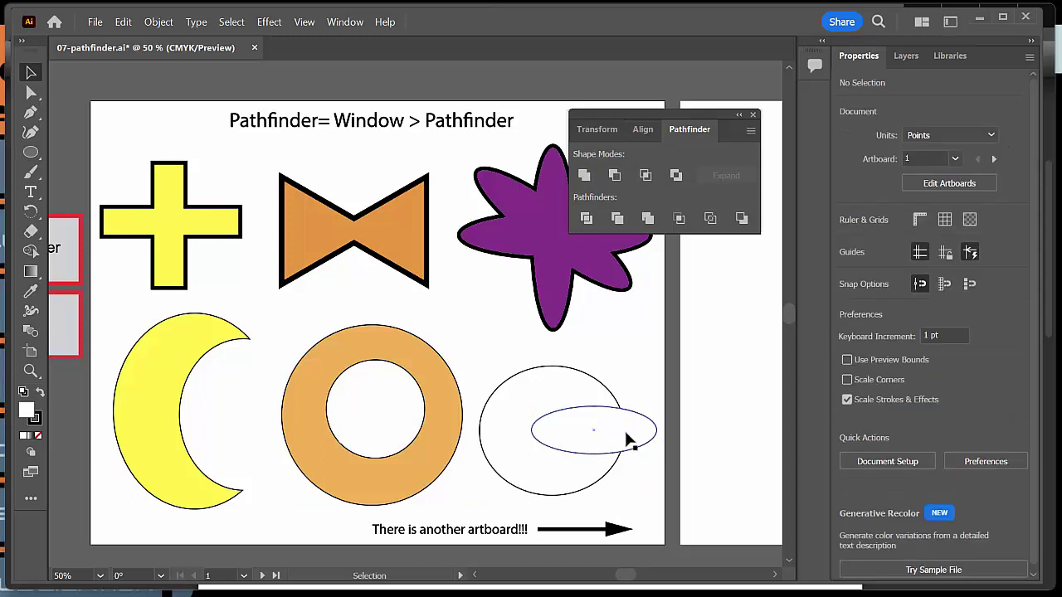
# Fill the flat ellipse with red and the larger ellipse with bright blue, leaving nothing selected.
pyautogui.click(628, 440)
pyautogui.click(847, 241)
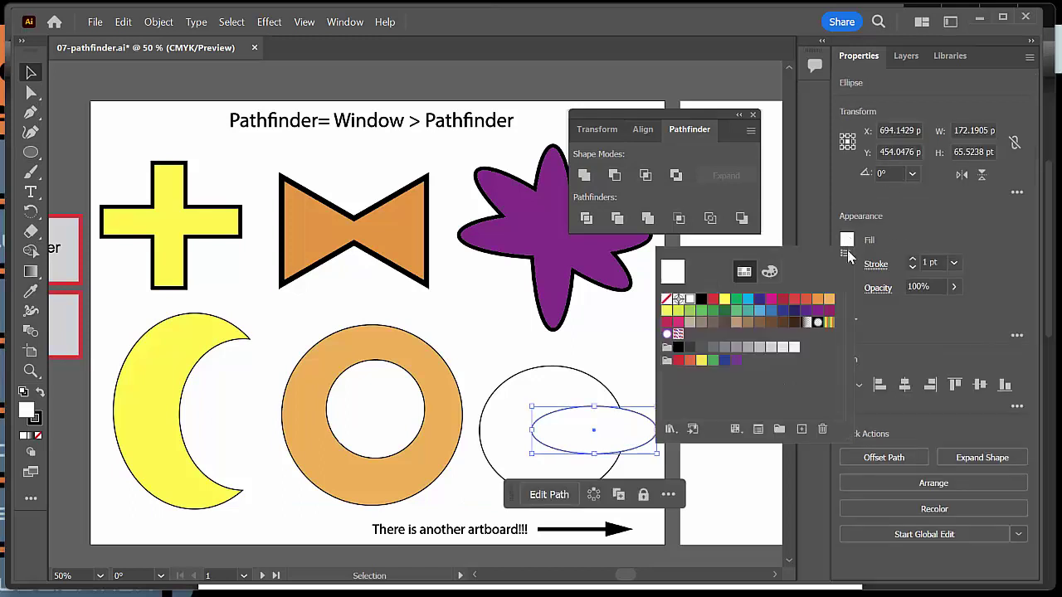
pyautogui.click(796, 307)
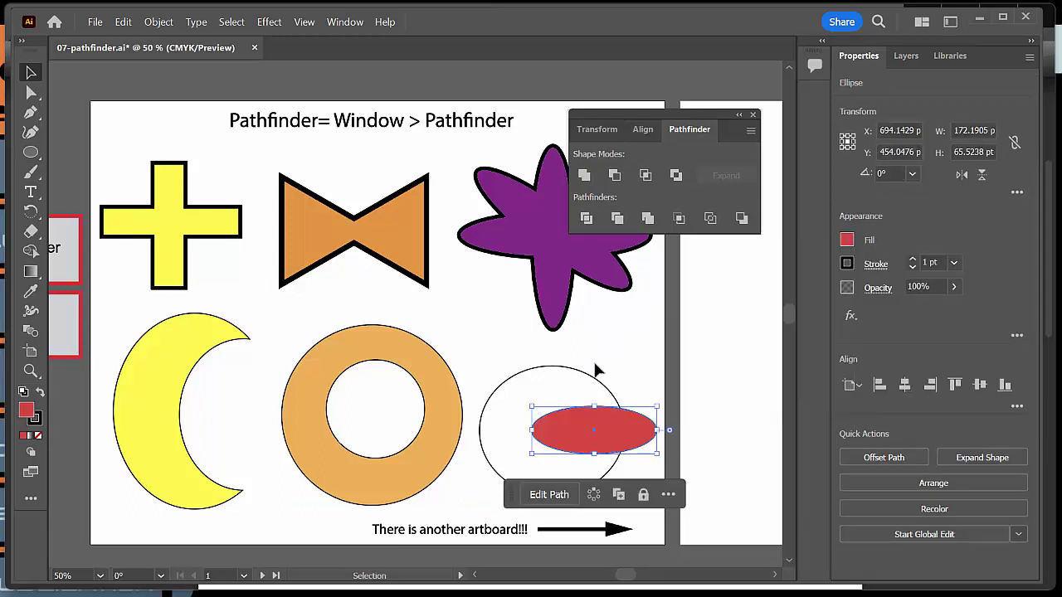
pyautogui.click(584, 375)
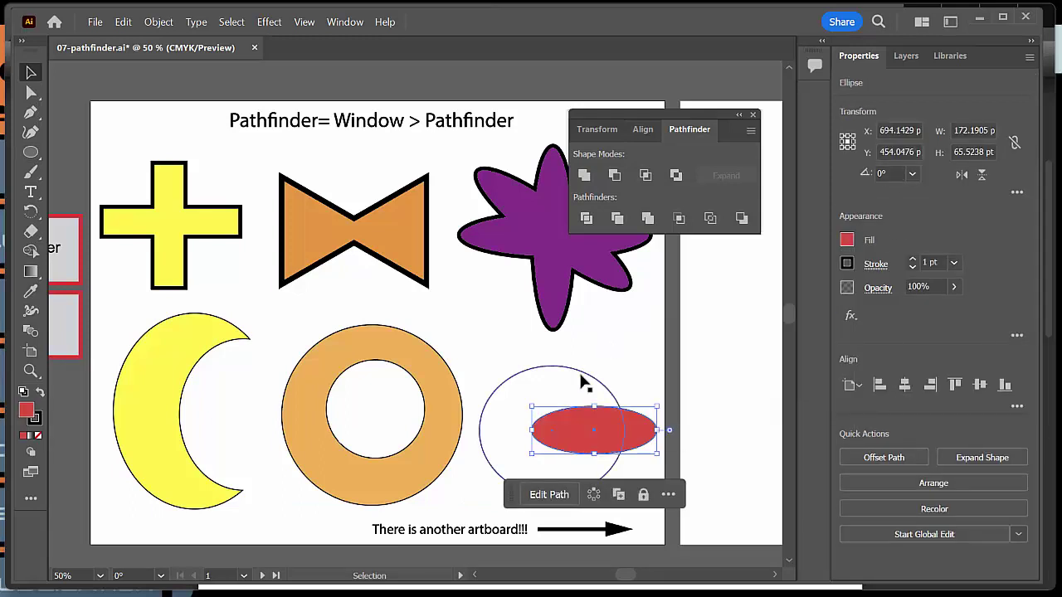
pyautogui.click(847, 241)
pyautogui.click(747, 304)
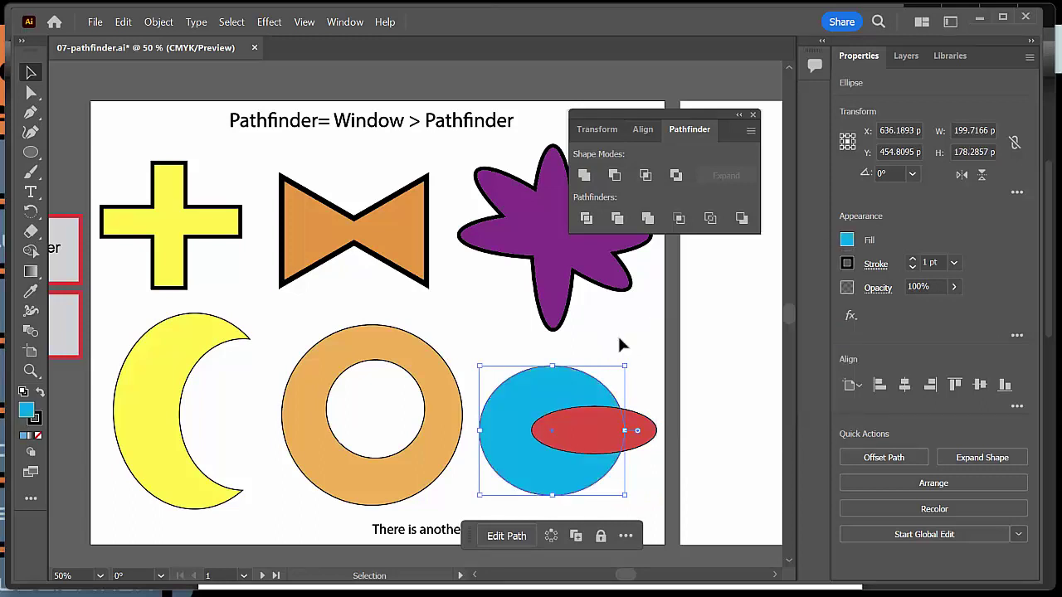
pyautogui.click(621, 346)
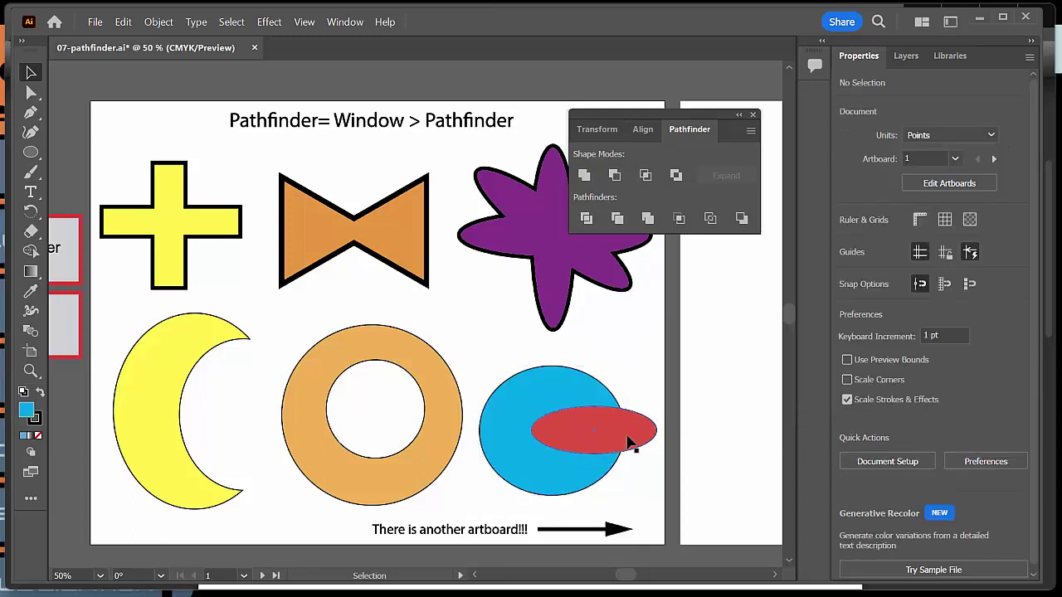
# Shift the red ellipse slightly, cut it out of the blue one with Minus Front, and move the resulting shape slightly up.
pyautogui.moveTo(614, 449); pyautogui.dragTo(623, 440)
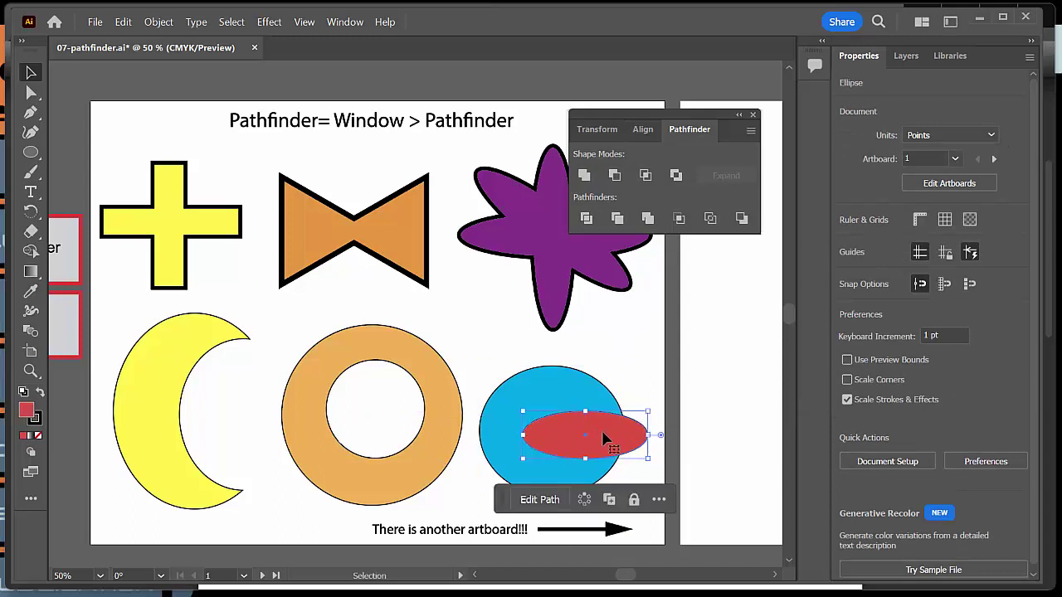
pyautogui.keyDown('shift'); pyautogui.click(593, 389); pyautogui.keyUp('shift')
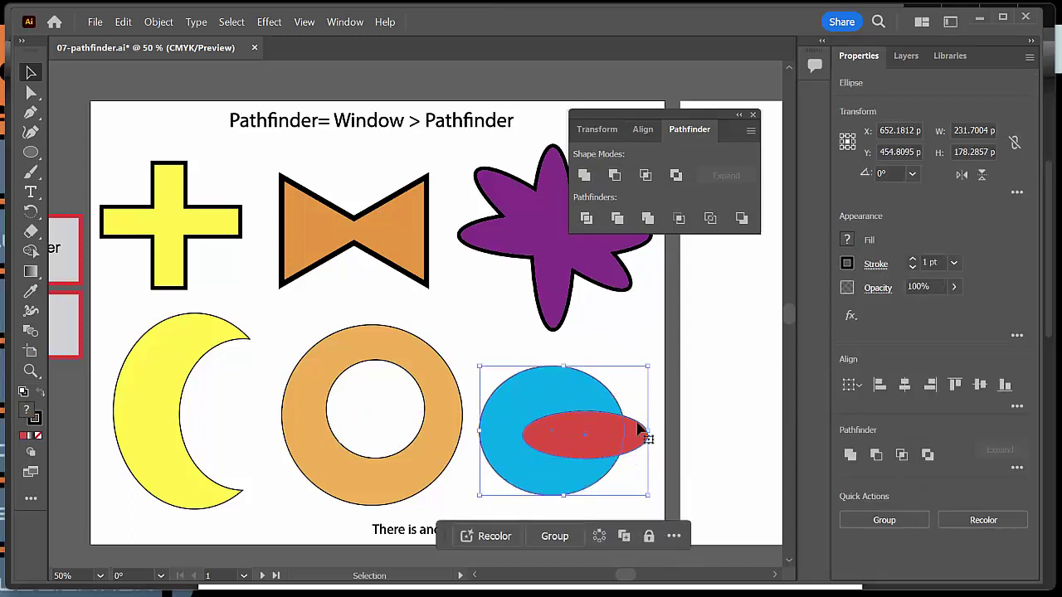
pyautogui.click(615, 175)
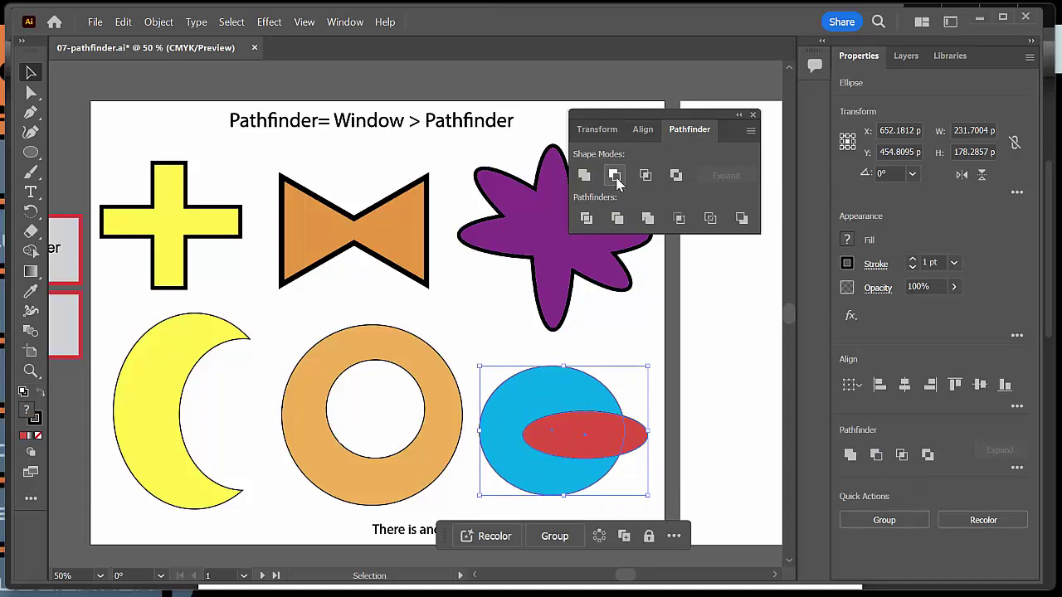
pyautogui.moveTo(585, 480)
pyautogui.mouseDown()
pyautogui.moveTo(593, 438)
pyautogui.moveTo(585, 477)
pyautogui.moveTo(569, 467)
pyautogui.moveTo(583, 440)
pyautogui.moveTo(606, 479)
pyautogui.moveTo(522, 386)
pyautogui.moveTo(664, 498)
pyautogui.moveTo(585, 475)
pyautogui.moveTo(564, 320)
pyautogui.moveTo(597, 481)
pyautogui.moveTo(594, 470)
pyautogui.mouseUp()
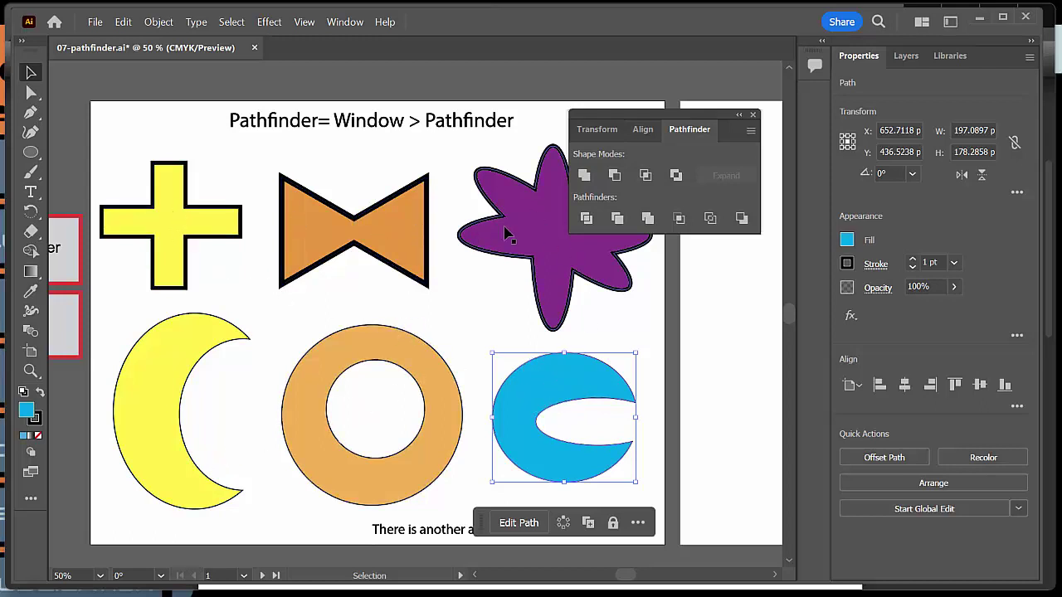
# Nudge the plus, bow tie, purple star, crescent, ring and blue shape to space them evenly in two rows.
pyautogui.moveTo(186, 233); pyautogui.dragTo(190, 222)
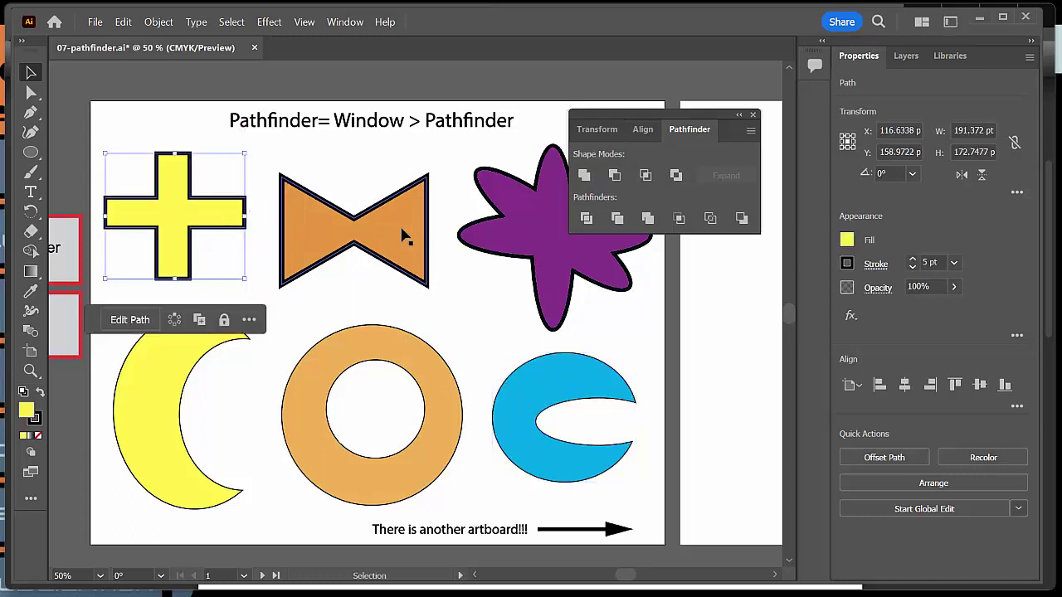
pyautogui.moveTo(404, 230); pyautogui.dragTo(410, 219)
pyautogui.moveTo(584, 256)
pyautogui.mouseDown()
pyautogui.moveTo(551, 251)
pyautogui.moveTo(585, 249)
pyautogui.mouseUp()
pyautogui.moveTo(193, 465)
pyautogui.mouseDown()
pyautogui.moveTo(189, 481)
pyautogui.moveTo(198, 475)
pyautogui.mouseUp()
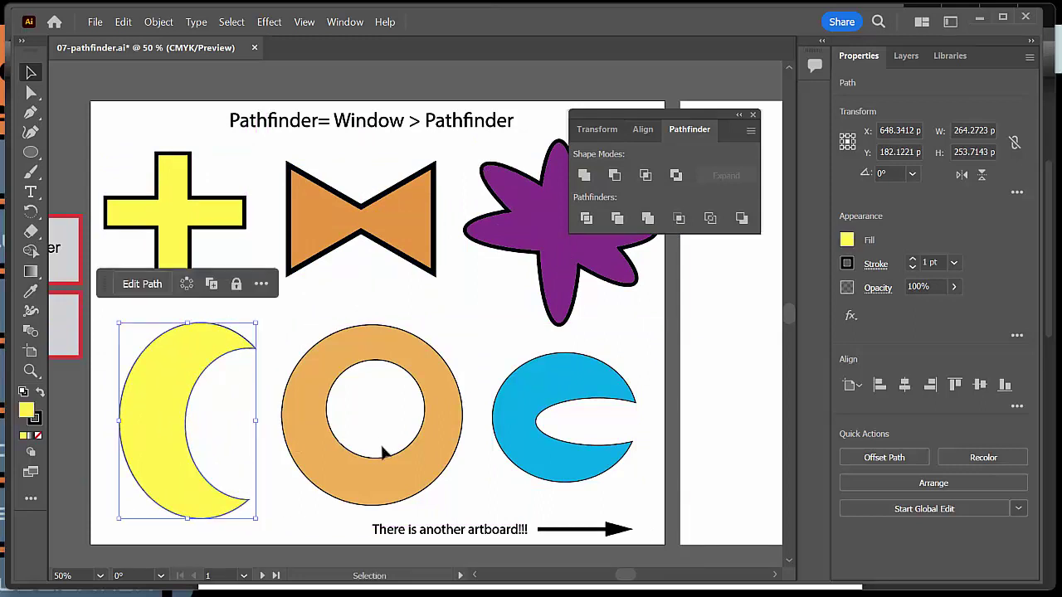
pyautogui.moveTo(379, 463); pyautogui.dragTo(388, 463)
pyautogui.moveTo(539, 454); pyautogui.dragTo(546, 455)
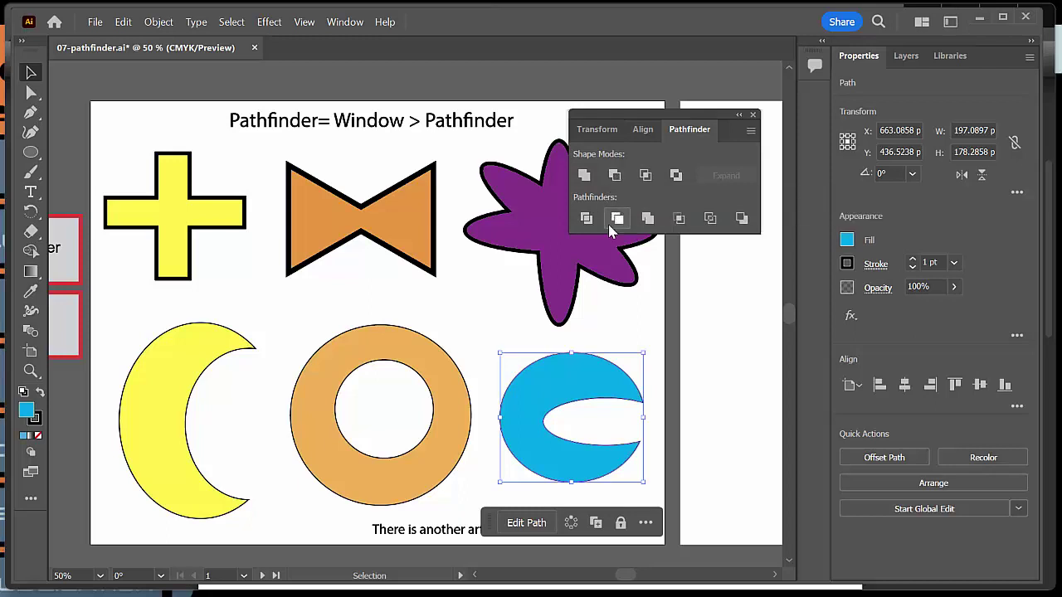
# Go to the blank second artboard, deselect everything, restore the default fill and stroke, and move the Pathfinder panel up out of the way.
pyautogui.moveTo(702, 407); pyautogui.dragTo(268, 424)
pyautogui.moveTo(351, 423); pyautogui.dragTo(688, 417)
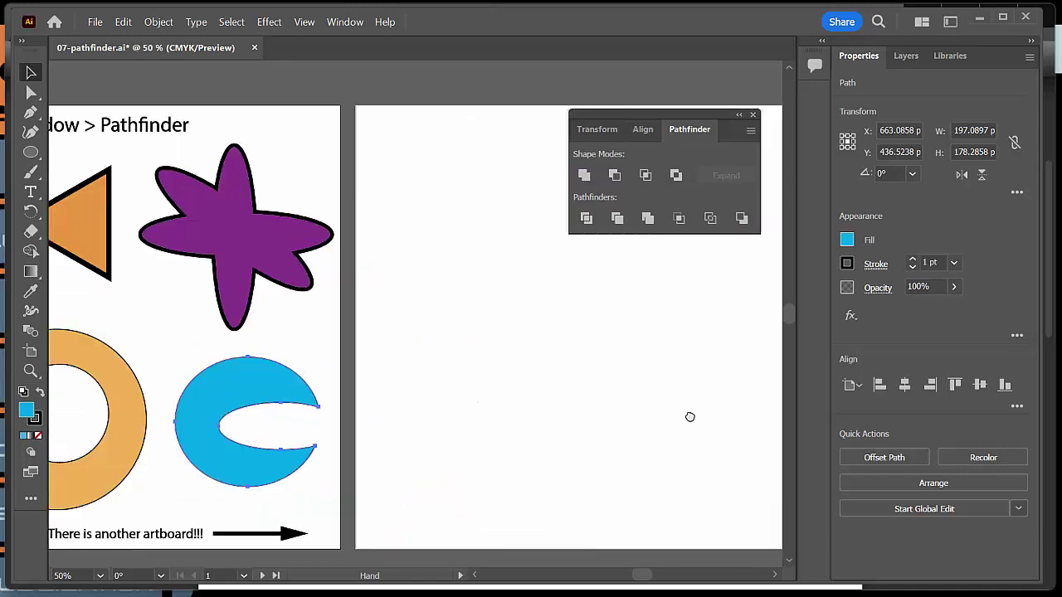
pyautogui.moveTo(200, 391); pyautogui.dragTo(536, 398)
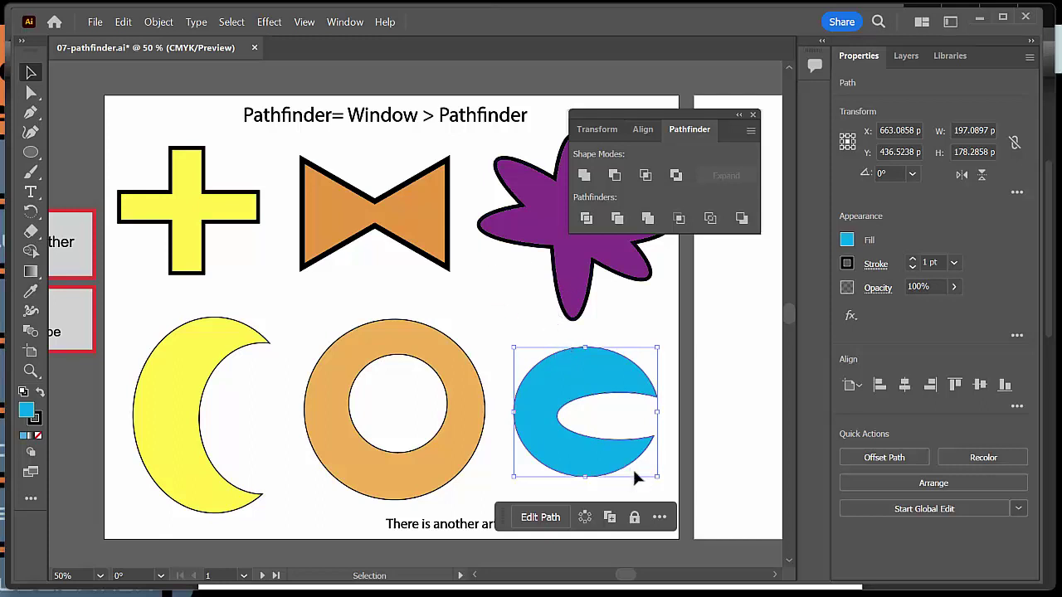
pyautogui.press('space')
pyautogui.moveTo(703, 435); pyautogui.dragTo(270, 417)
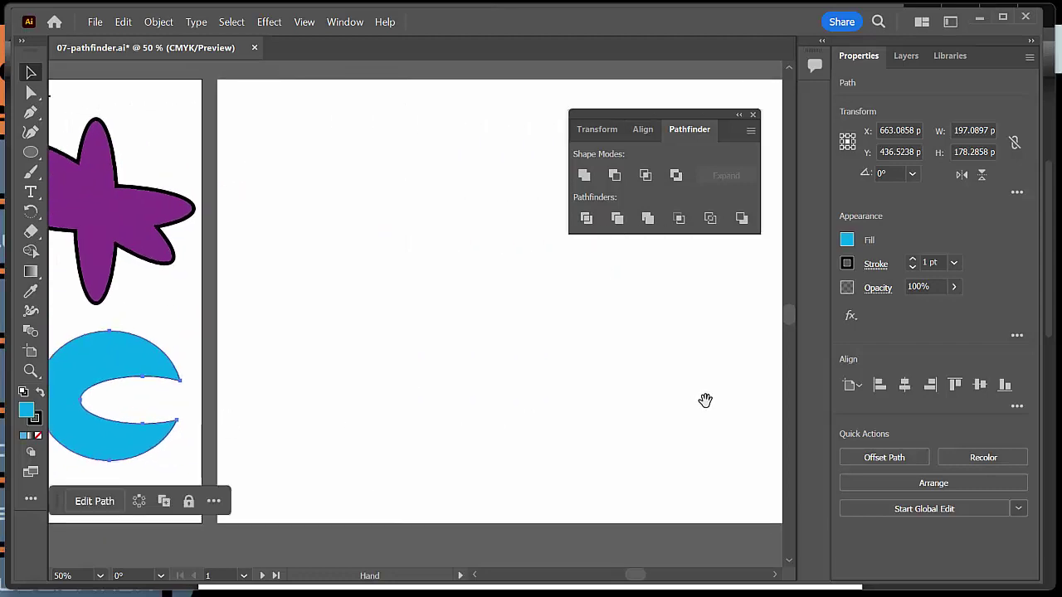
pyautogui.moveTo(705, 401); pyautogui.dragTo(623, 420)
pyautogui.click(533, 420)
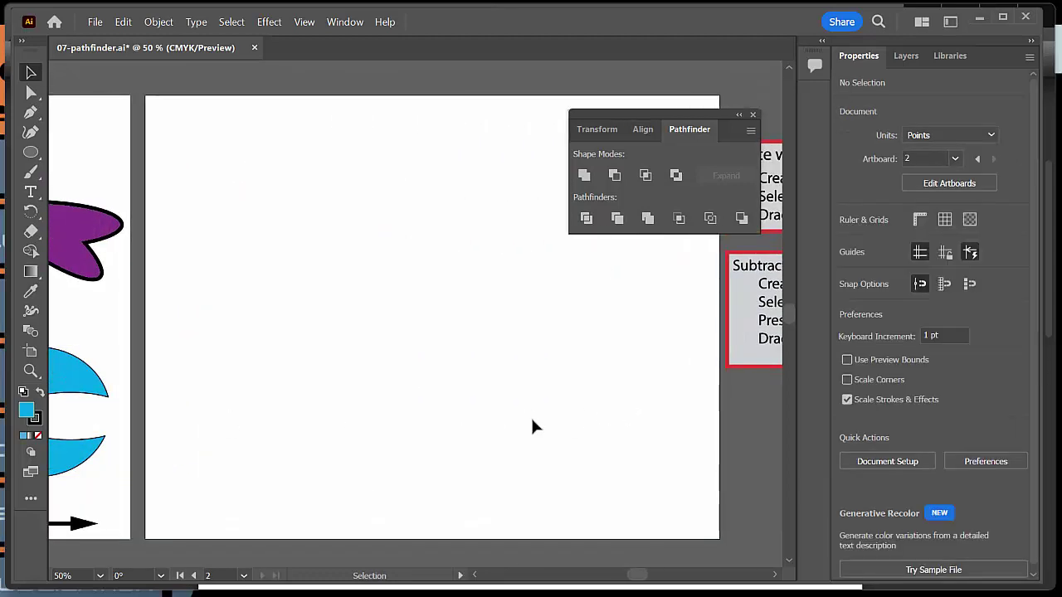
pyautogui.press('d')
pyautogui.press('space')
pyautogui.moveTo(516, 419); pyautogui.dragTo(544, 443)
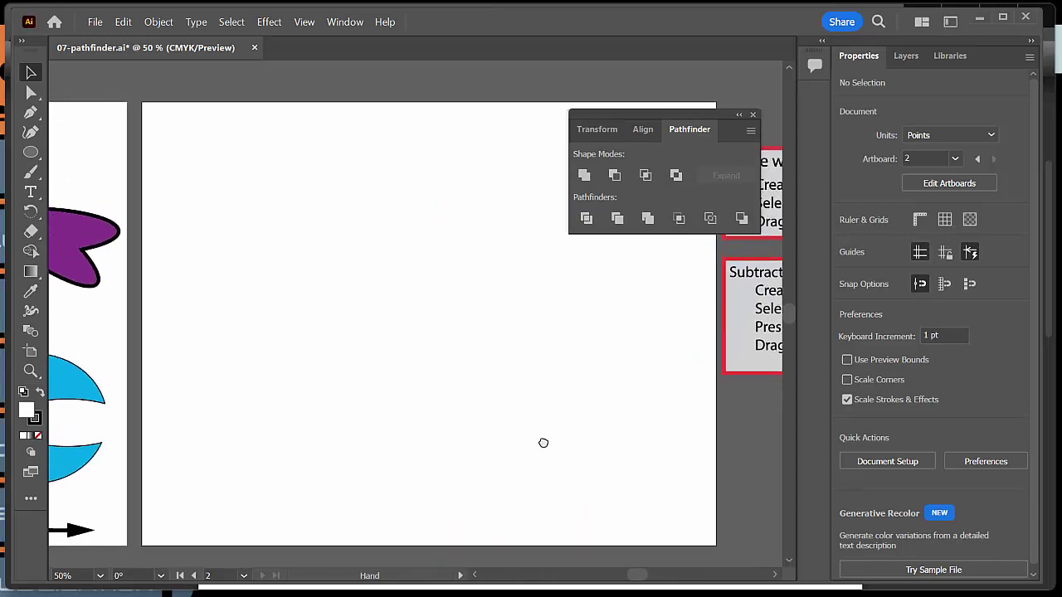
pyautogui.moveTo(676, 116); pyautogui.dragTo(643, 77)
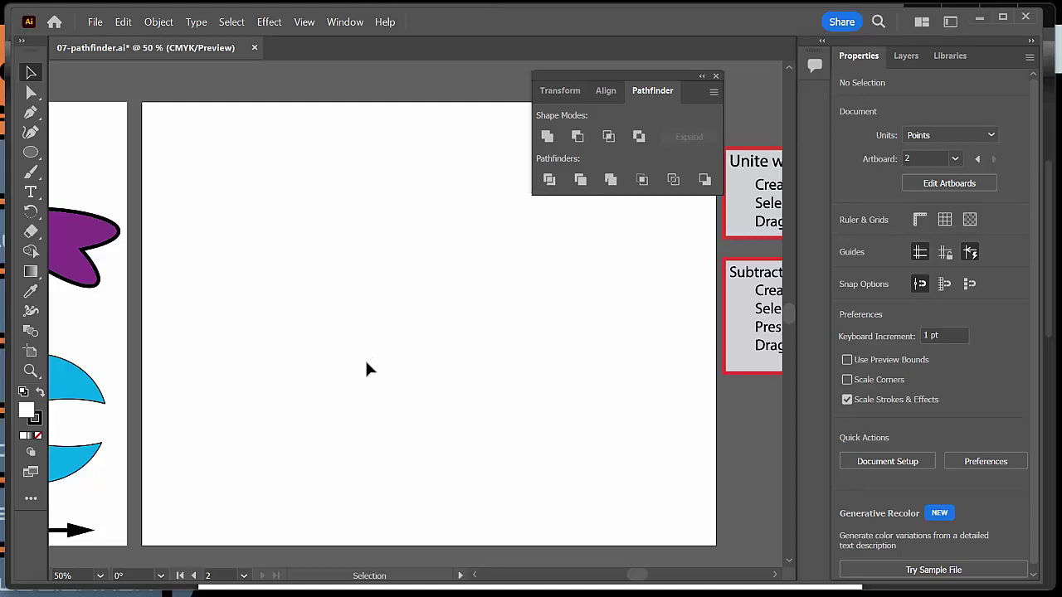
pyautogui.moveTo(325, 321); pyautogui.dragTo(349, 323)
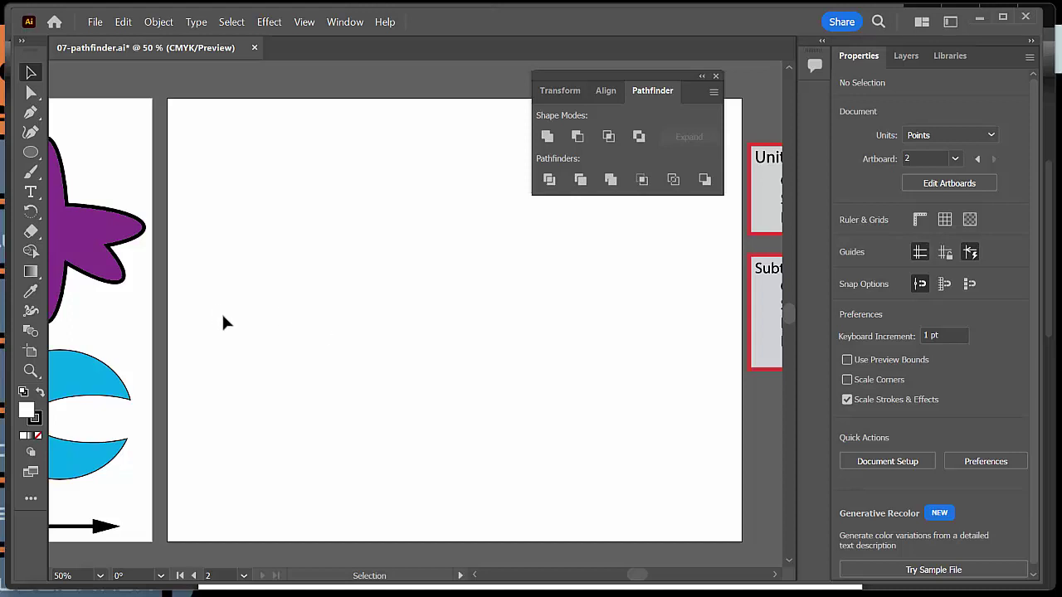
# Draw a column of three ellipses on the second artboard: a small circle, one about 189 × 180 pt, and one about 252 × 190 pt.
pyautogui.press('l')
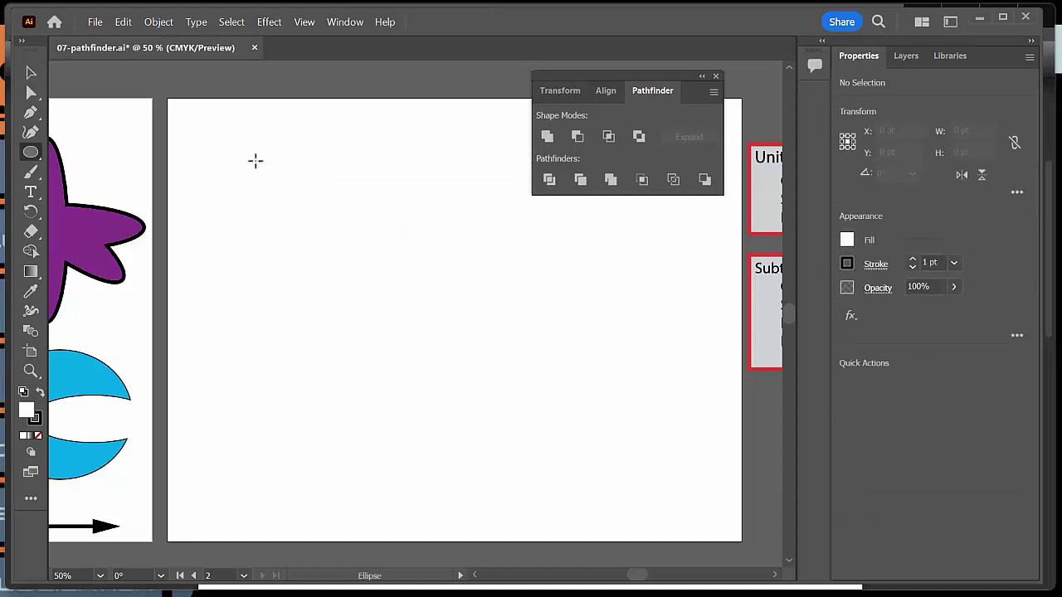
pyautogui.moveTo(250, 153); pyautogui.dragTo(332, 234)
pyautogui.moveTo(223, 250); pyautogui.dragTo(361, 381)
pyautogui.moveTo(221, 396); pyautogui.dragTo(404, 532)
# Move the middle and lowest ellipses up so all three overlap in a centred snowman stack, and deselect.
pyautogui.press('v')
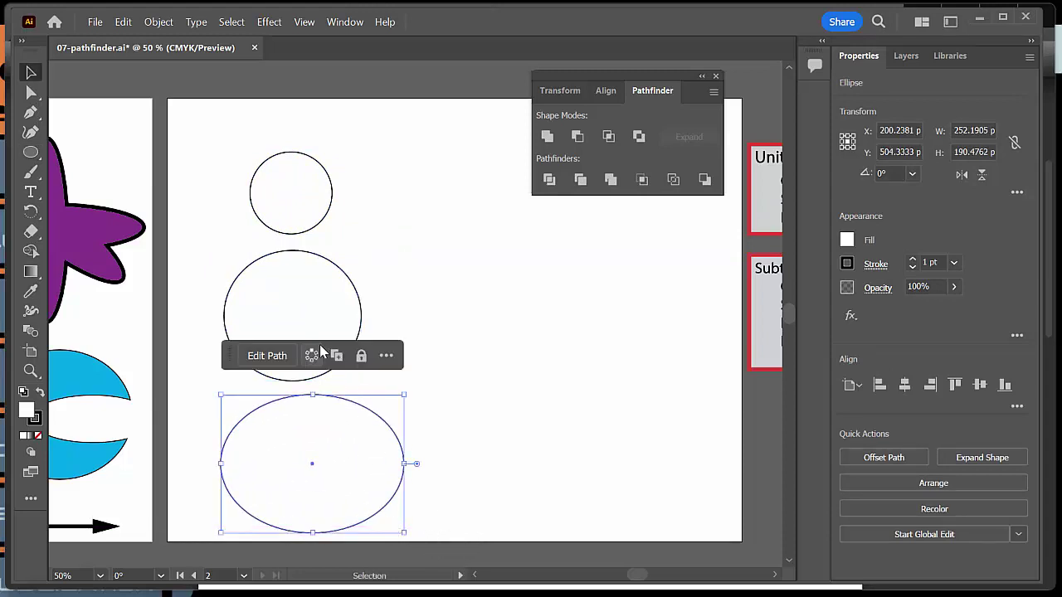
pyautogui.moveTo(311, 321); pyautogui.dragTo(310, 287)
pyautogui.moveTo(296, 438); pyautogui.dragTo(279, 387)
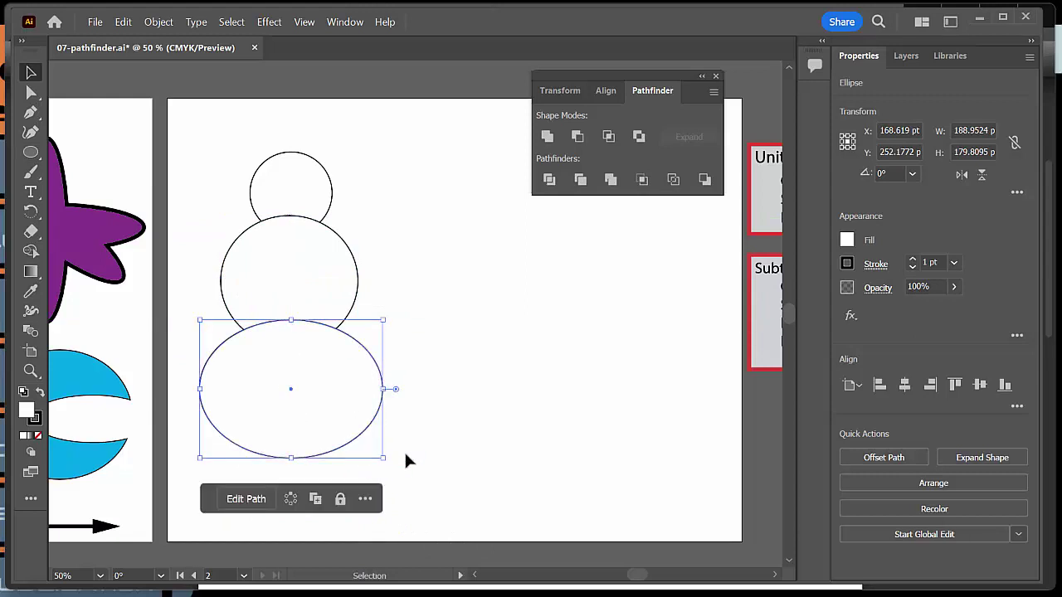
pyautogui.click(572, 340)
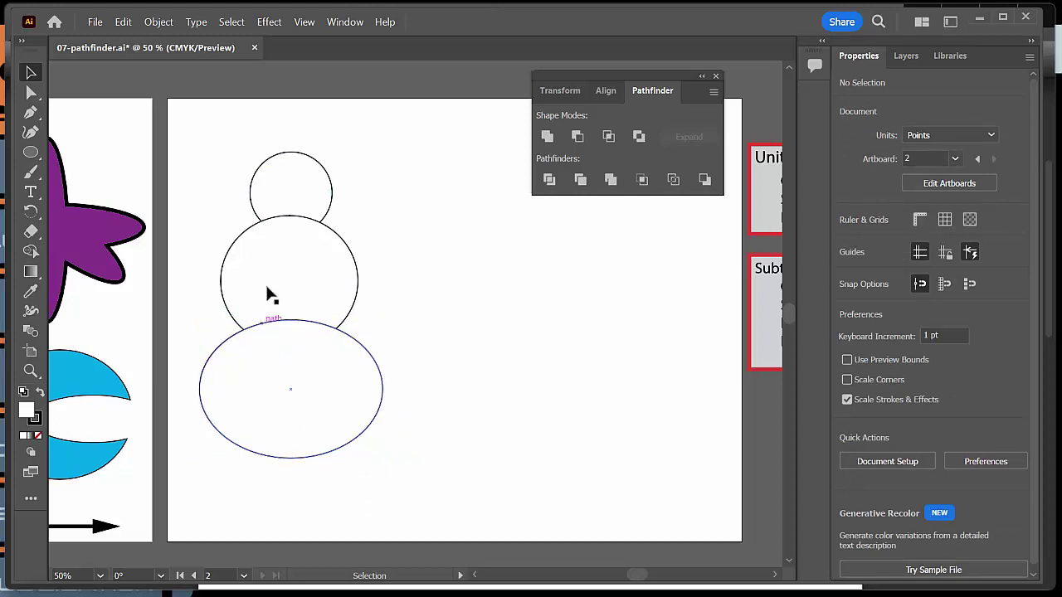
# Select all three overlapping ellipses and merge them into one snowman outline with the Shape Builder tool.
pyautogui.click(301, 179)
pyautogui.click(316, 322)
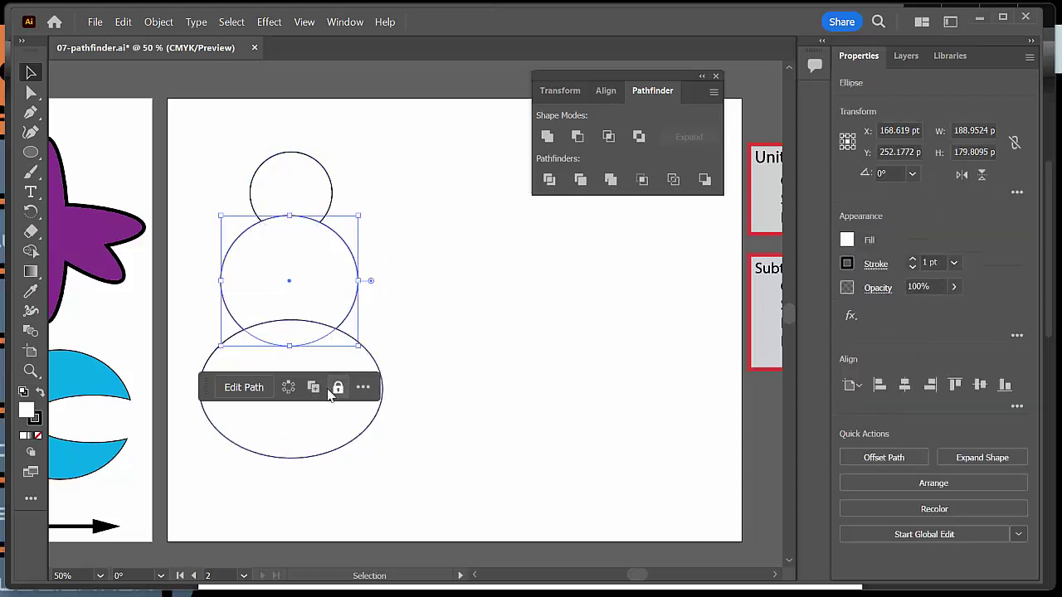
pyautogui.click(323, 426)
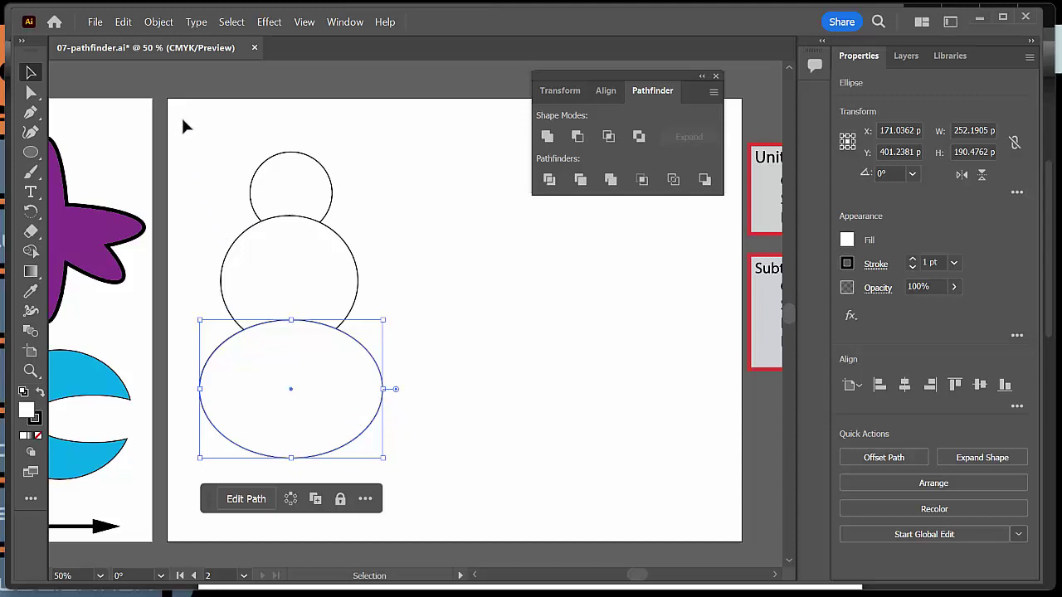
pyautogui.moveTo(201, 140); pyautogui.dragTo(419, 459)
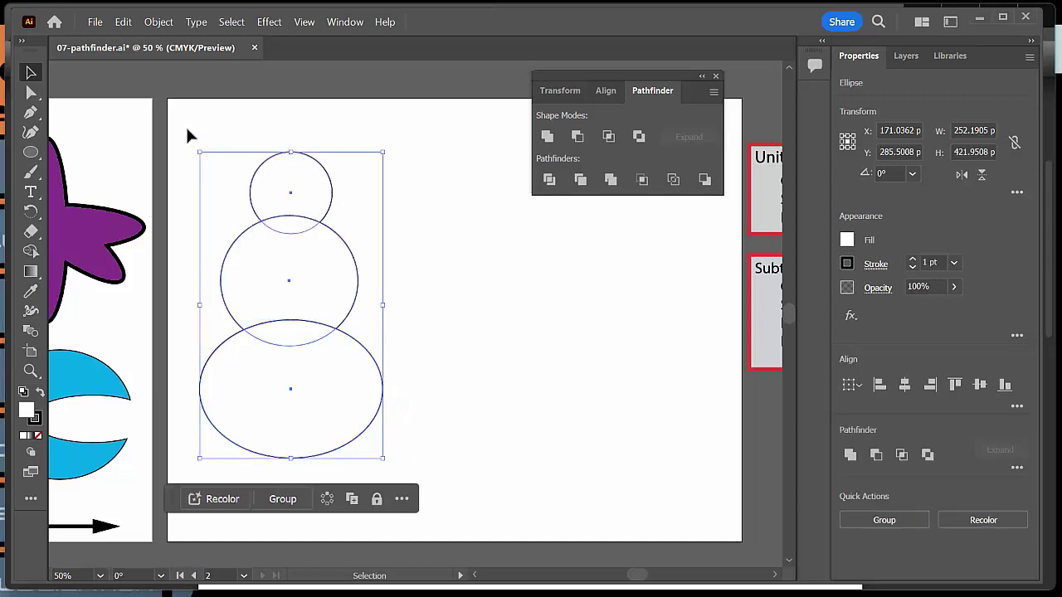
pyautogui.moveTo(188, 130); pyautogui.dragTo(412, 458)
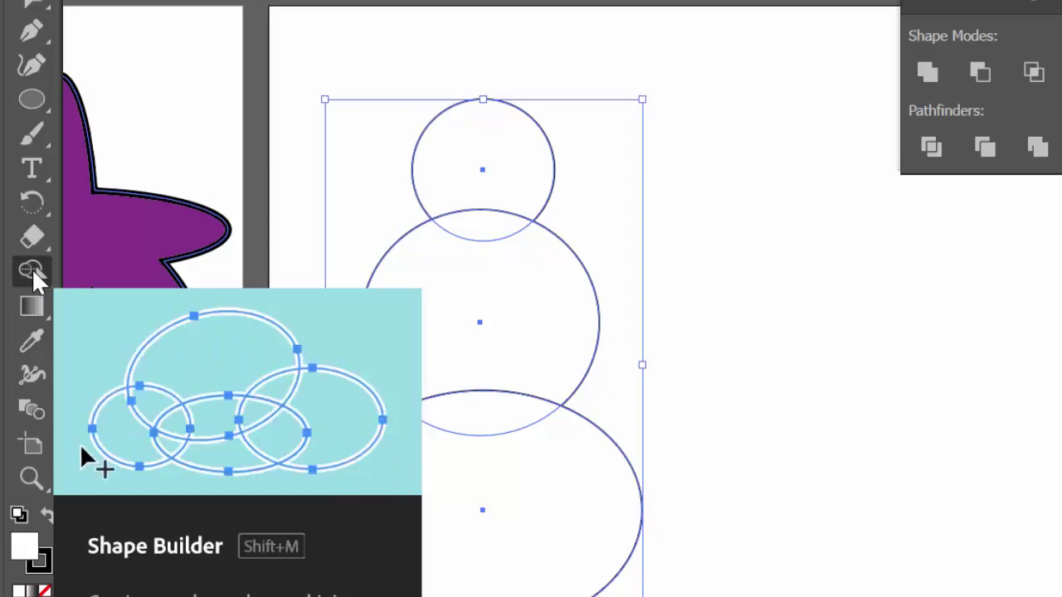
pyautogui.click(31, 268)
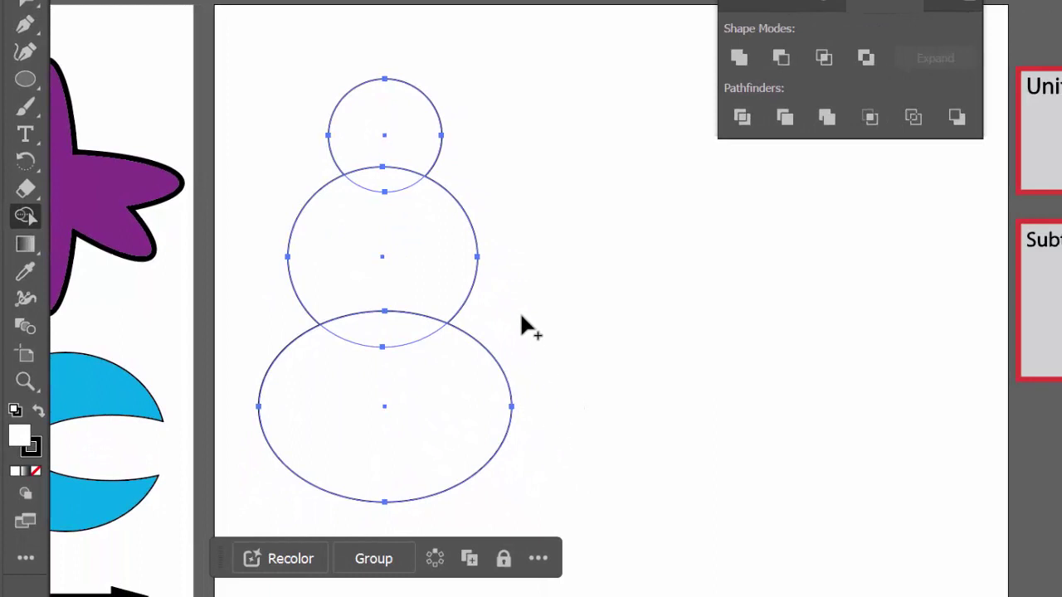
pyautogui.moveTo(429, 36)
pyautogui.mouseDown()
pyautogui.moveTo(400, 83)
pyautogui.moveTo(372, 180)
pyautogui.moveTo(375, 257)
pyautogui.moveTo(337, 521)
pyautogui.moveTo(315, 535)
pyautogui.moveTo(307, 504)
pyautogui.moveTo(267, 515)
pyautogui.mouseUp()
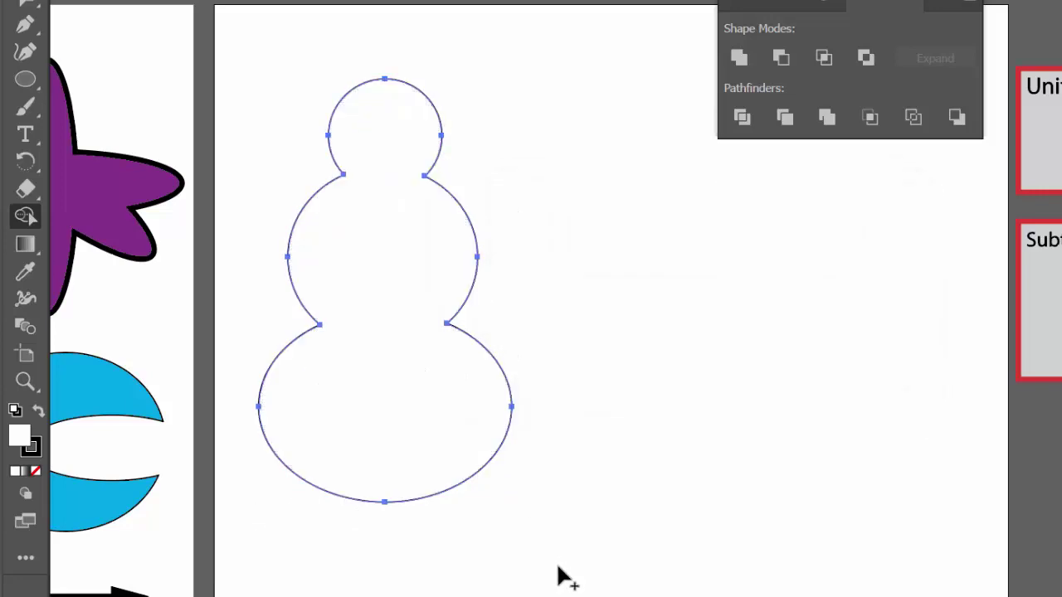
pyautogui.click(1061, 202)
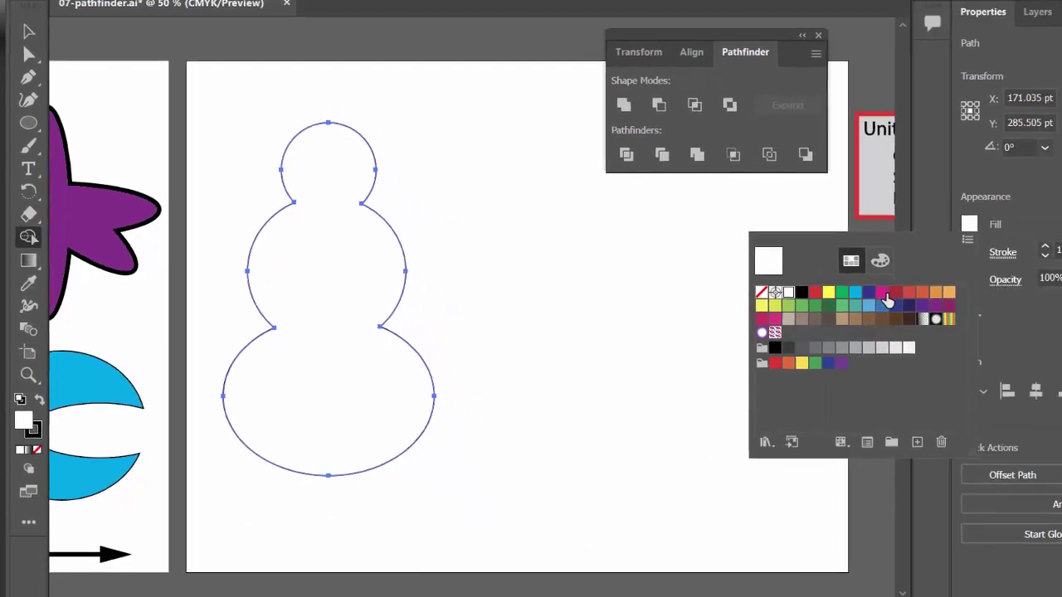
pyautogui.click(828, 292)
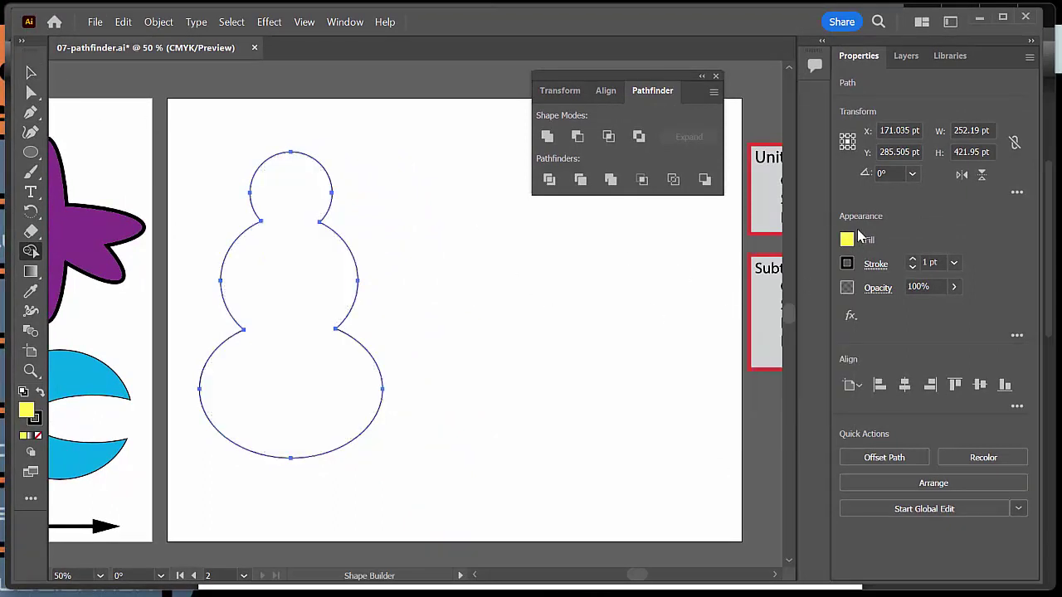
pyautogui.click(848, 240)
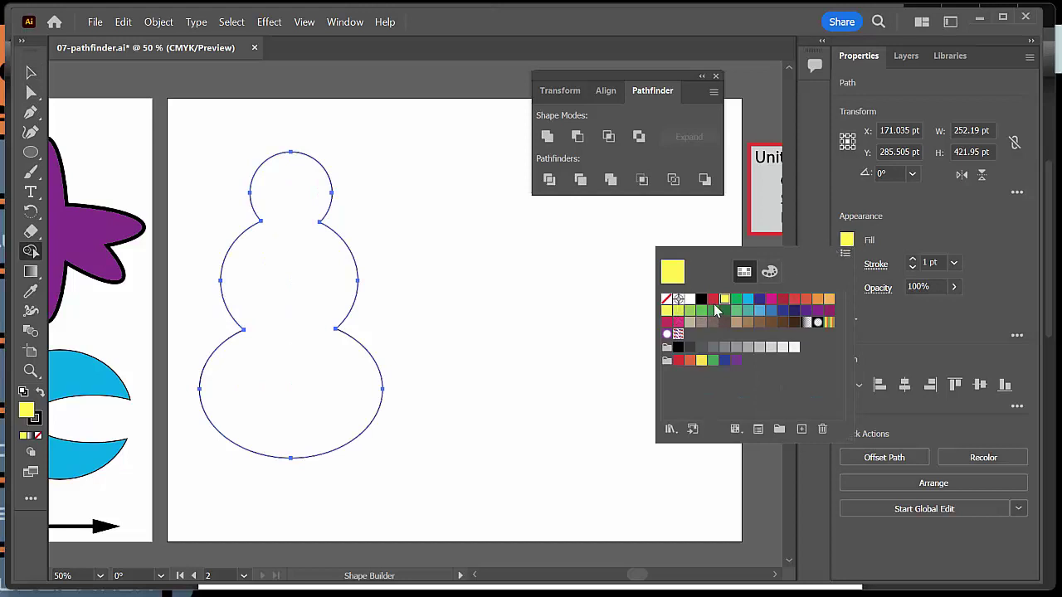
# Fill the merged snowman shape with yellow and set its stroke to 5 pt.
pyautogui.click(30, 73)
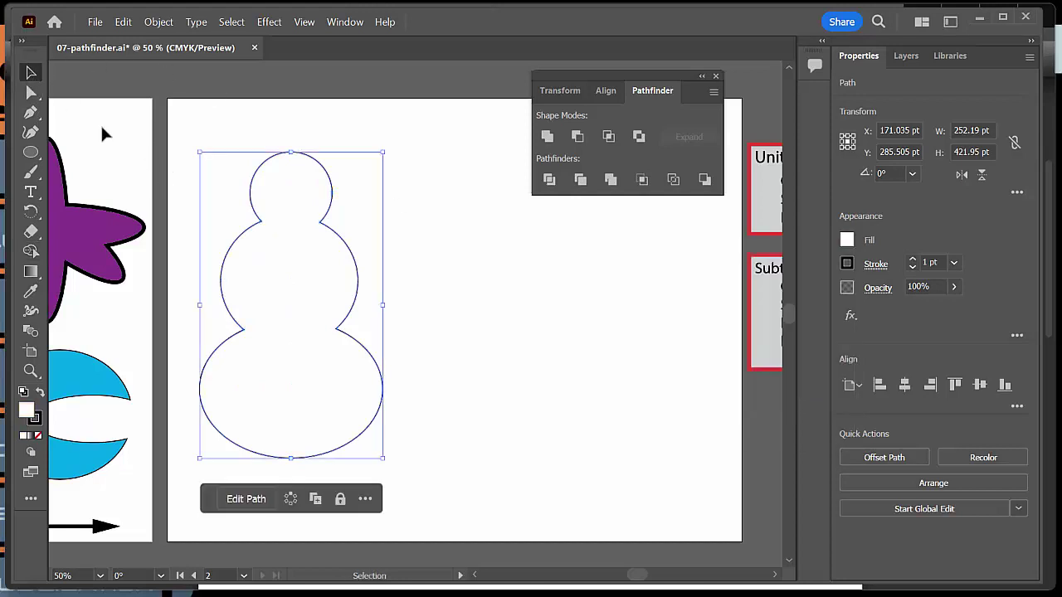
pyautogui.click(846, 240)
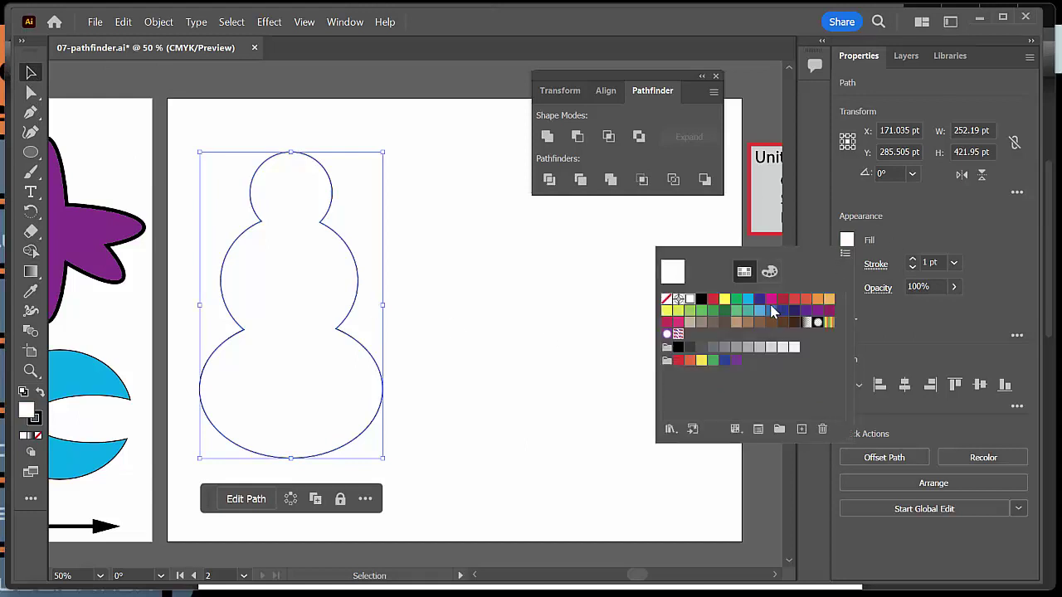
pyautogui.click(726, 300)
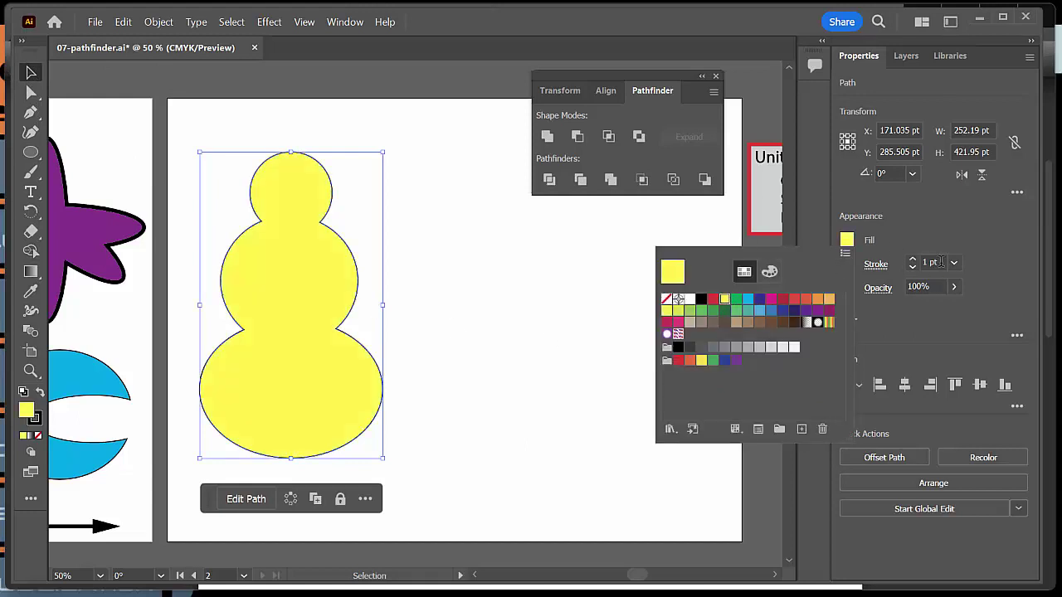
pyautogui.click(913, 259)
pyautogui.click(913, 259)
pyautogui.click(913, 259)
pyautogui.click(913, 258)
pyautogui.click(913, 259)
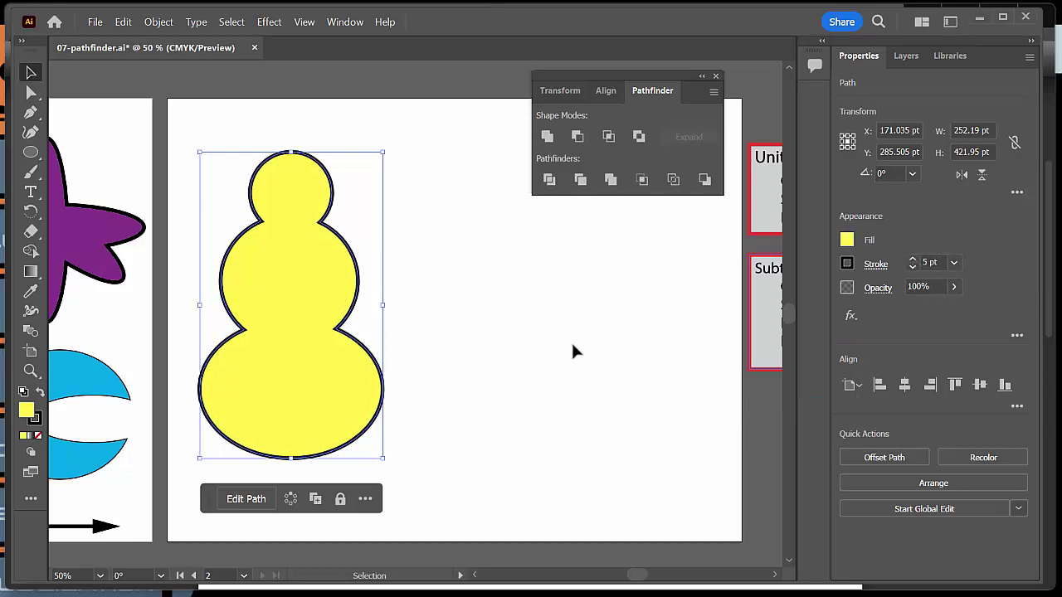
# Shift the yellow snowman slightly left and move the Pathfinder panel over its head to free the rest of the artboard.
pyautogui.moveTo(384, 419); pyautogui.dragTo(281, 384)
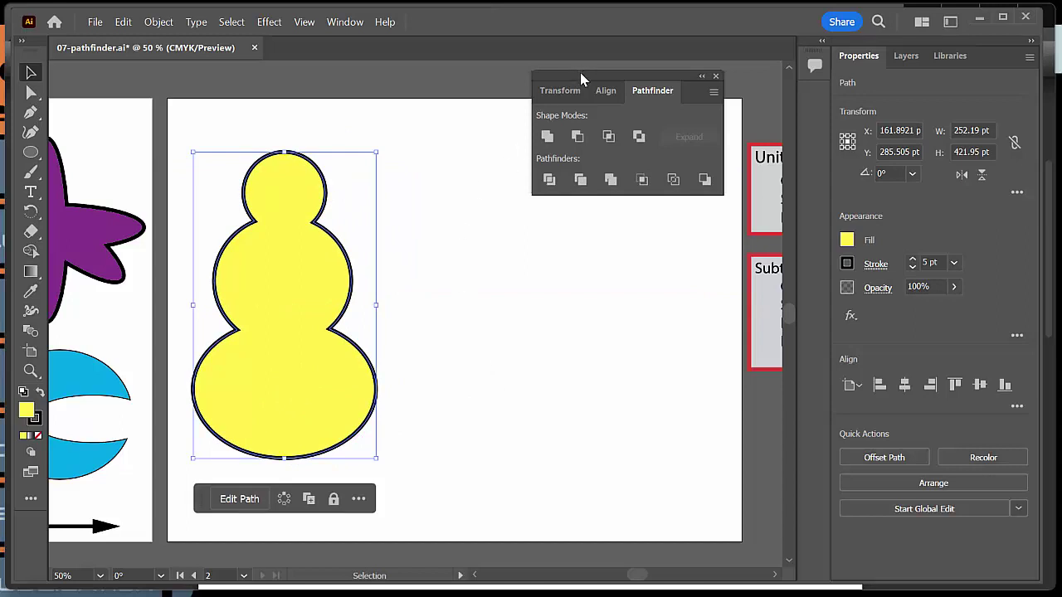
pyautogui.moveTo(574, 77); pyautogui.dragTo(540, 85)
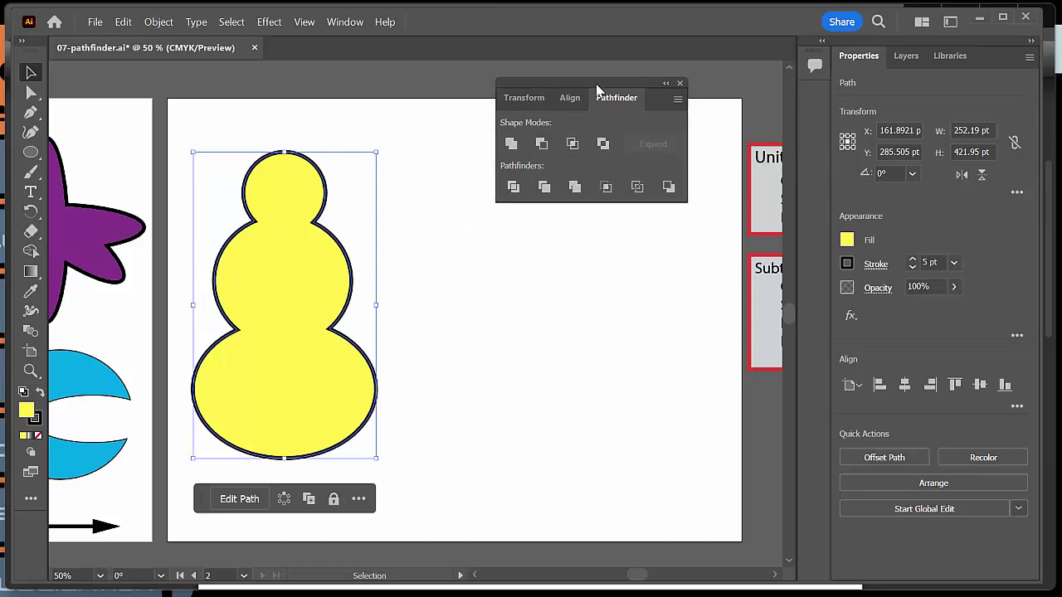
pyautogui.moveTo(597, 86); pyautogui.dragTo(299, 73)
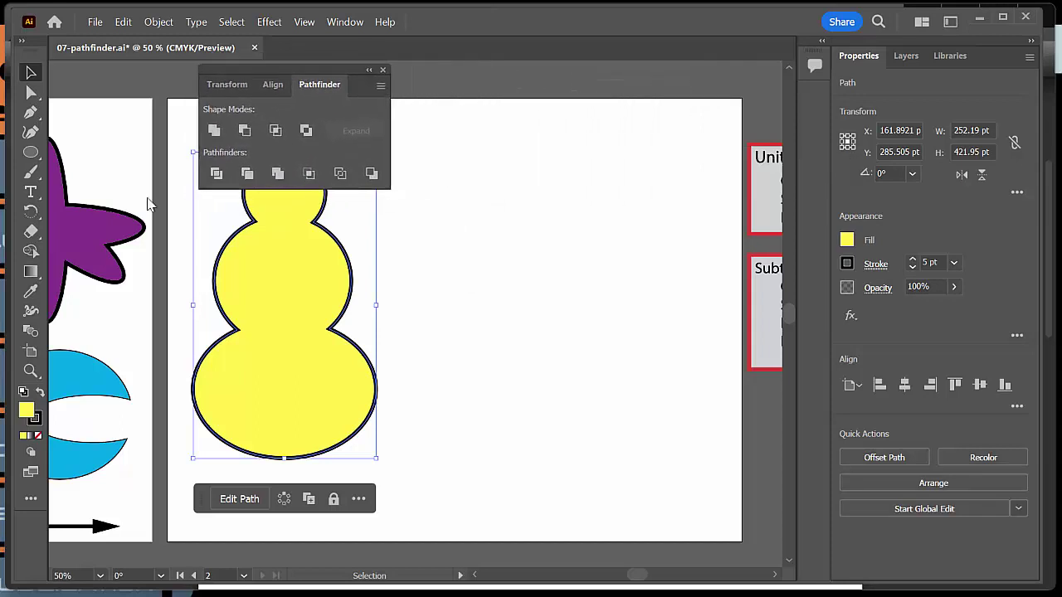
# Draw a tall rectangle about 74 × 410 pt right of the snowman, with default fill and stroke, and shift it slightly left and down.
pyautogui.click(31, 151)
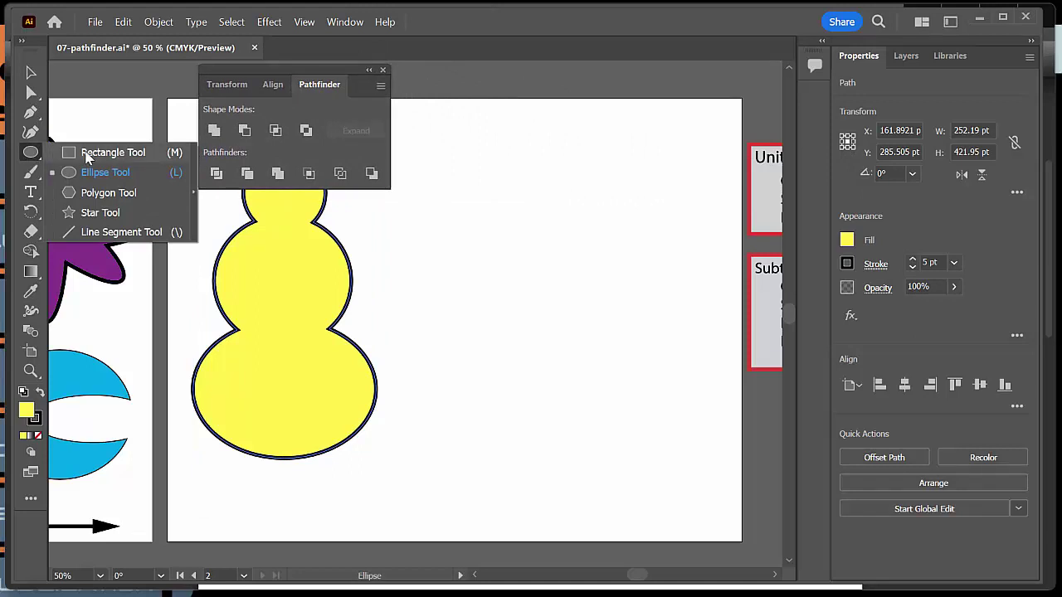
pyautogui.click(86, 155)
pyautogui.moveTo(557, 169)
pyautogui.mouseDown()
pyautogui.moveTo(590, 358)
pyautogui.moveTo(628, 460)
pyautogui.moveTo(613, 471)
pyautogui.mouseUp()
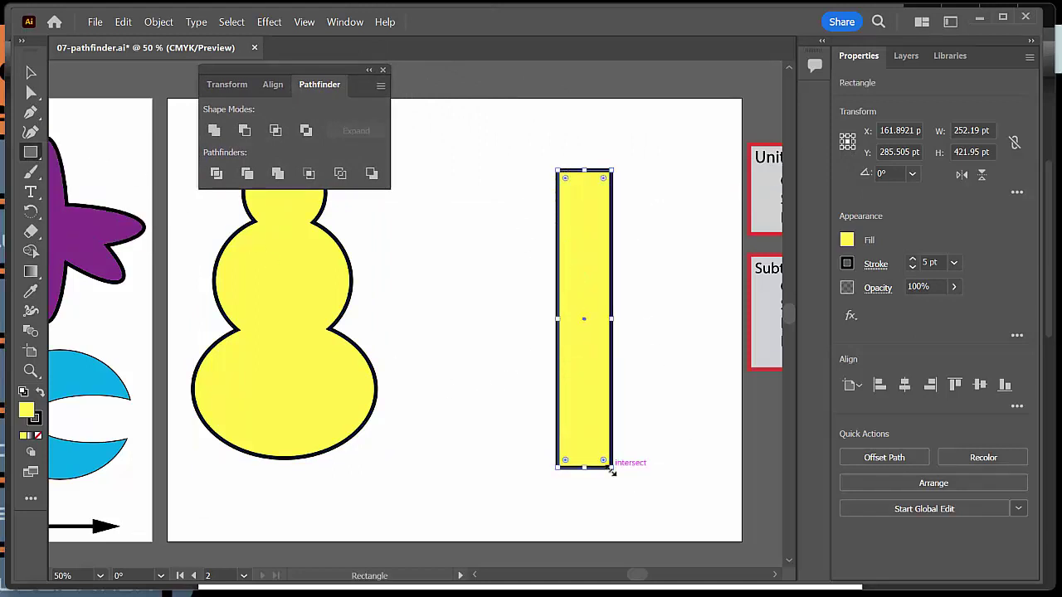
pyautogui.press('d')
pyautogui.press('v')
pyautogui.click(444, 374)
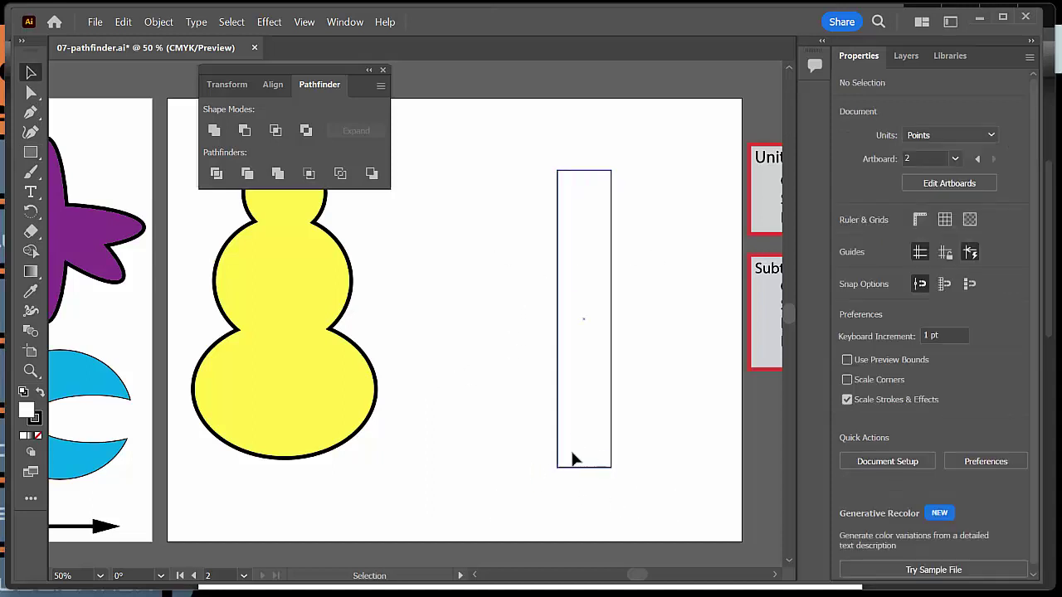
pyautogui.moveTo(583, 455); pyautogui.dragTo(547, 465)
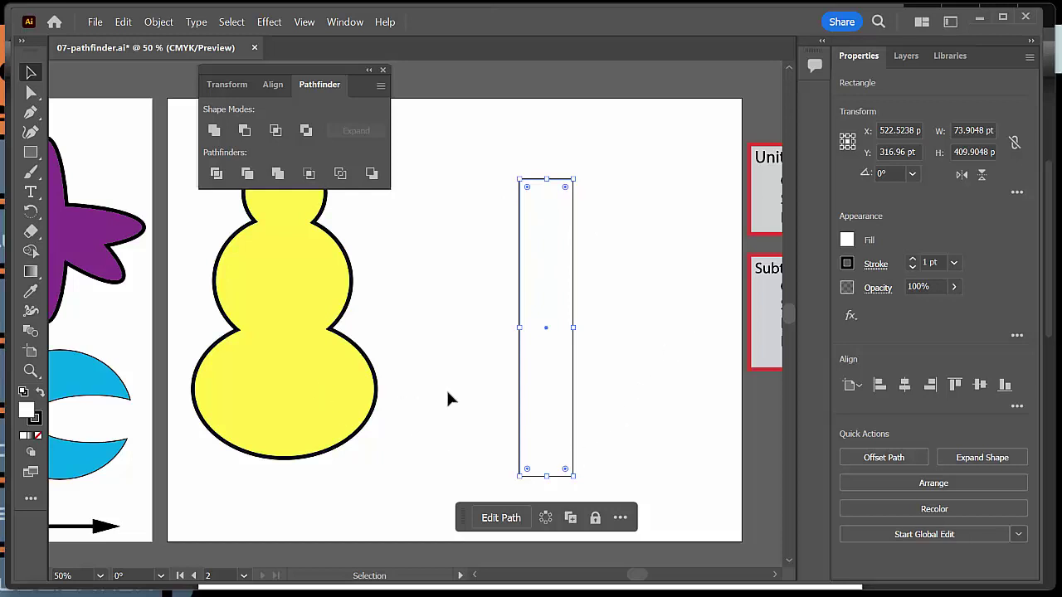
# Lay four diagonal bars across the tall rectangle, each about 307 × 29 pt and rotated about 23.6°, by copying the first one downward.
pyautogui.press('m')
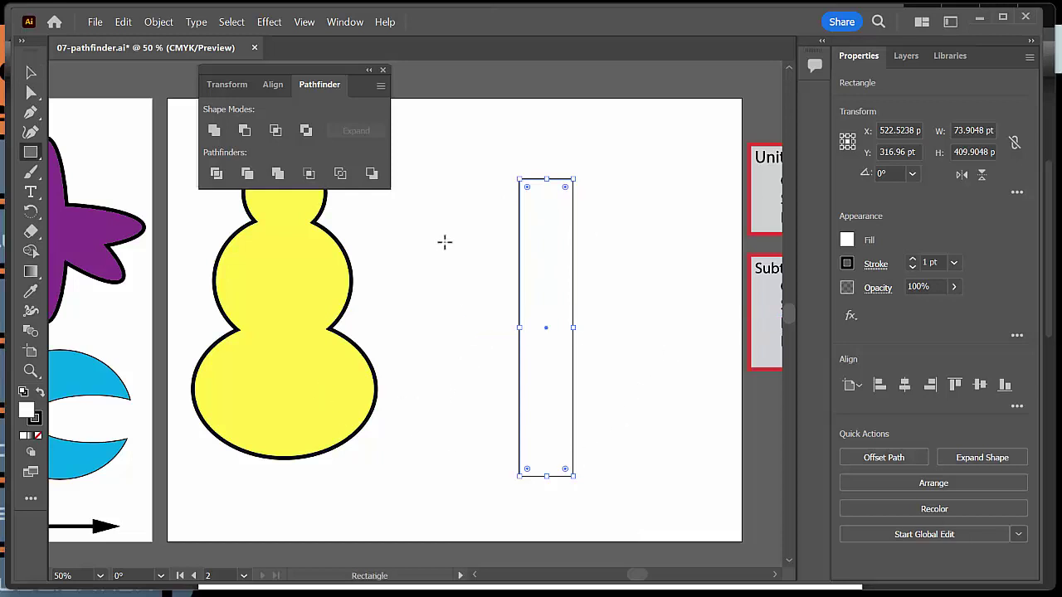
pyautogui.moveTo(437, 234); pyautogui.dragTo(662, 254)
pyautogui.press('v')
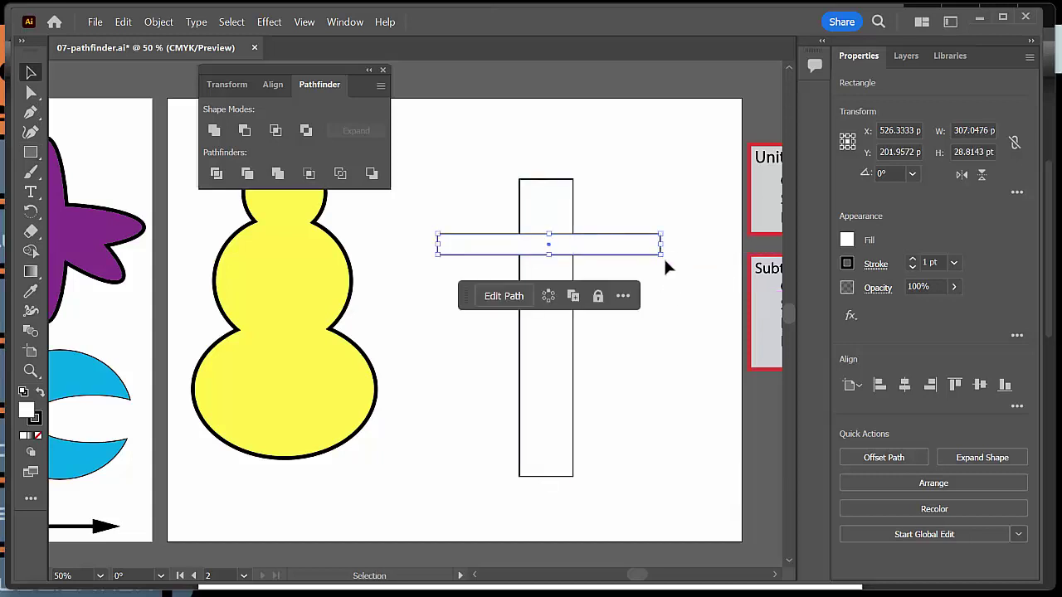
pyautogui.moveTo(663, 261); pyautogui.dragTo(614, 202)
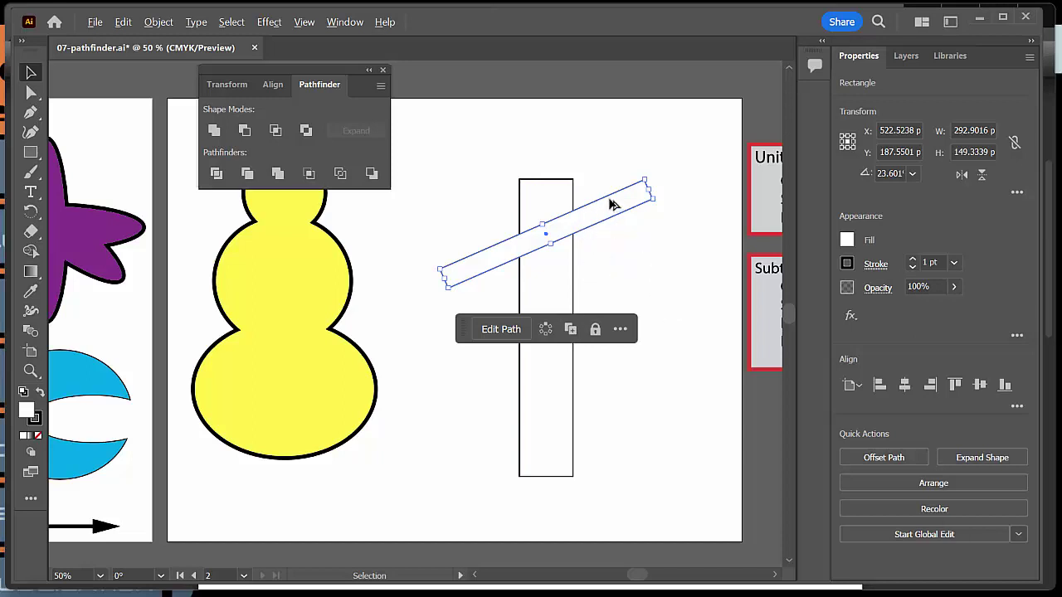
pyautogui.moveTo(611, 208); pyautogui.dragTo(615, 407)
pyautogui.click(669, 464)
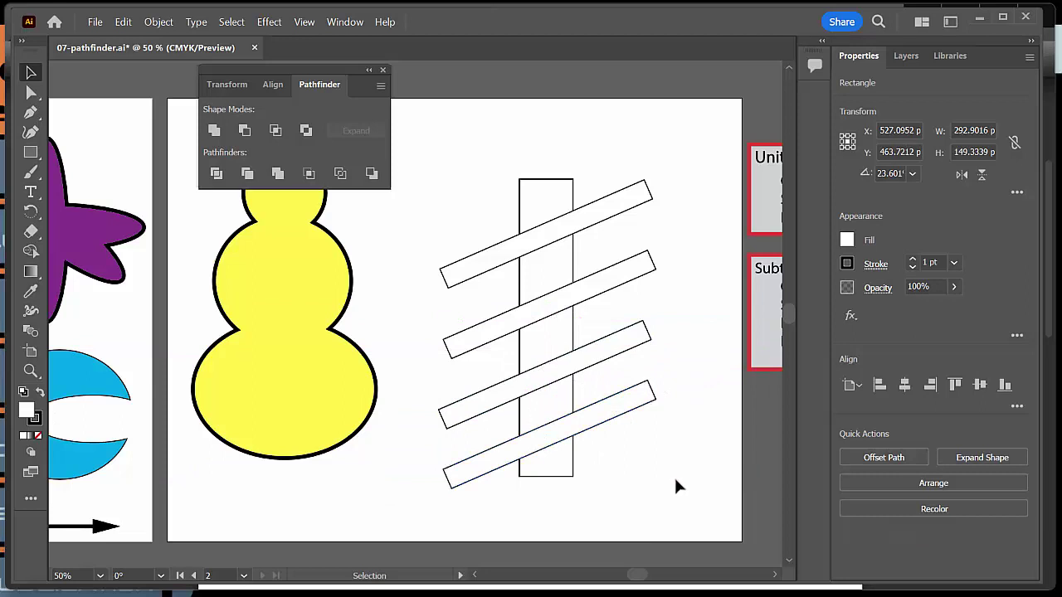
# Fill the tall rectangle behind the diagonal bars with red and deselect it.
pyautogui.click(571, 477)
pyautogui.click(847, 241)
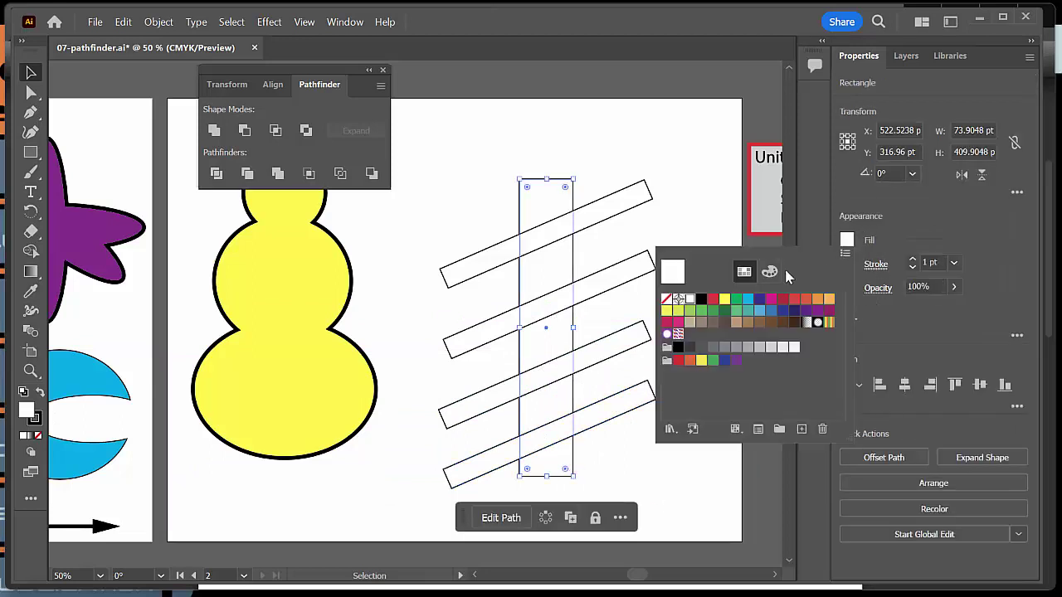
pyautogui.click(712, 299)
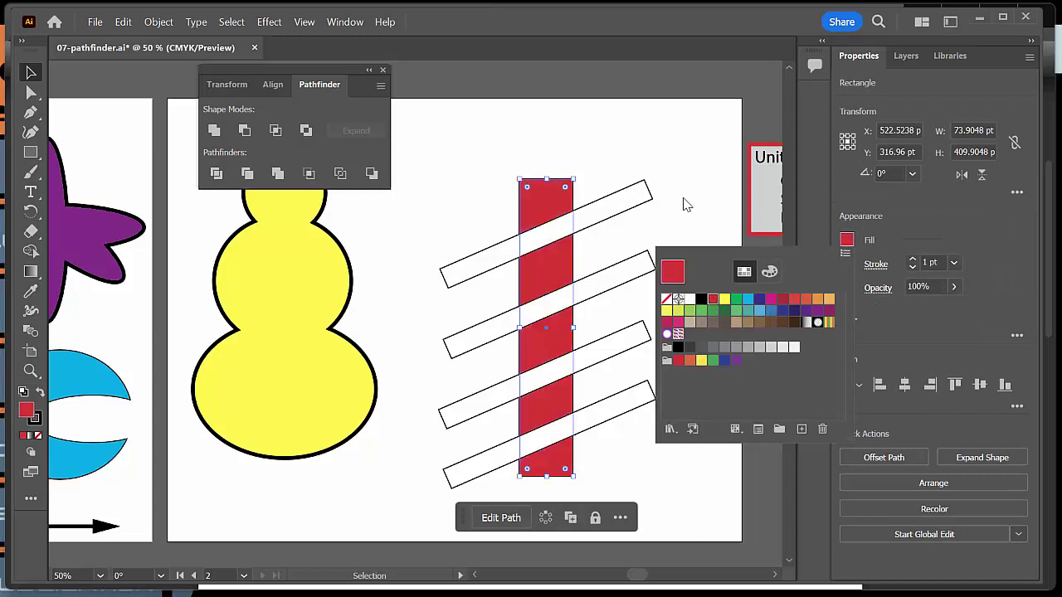
pyautogui.click(704, 238)
pyautogui.click(721, 321)
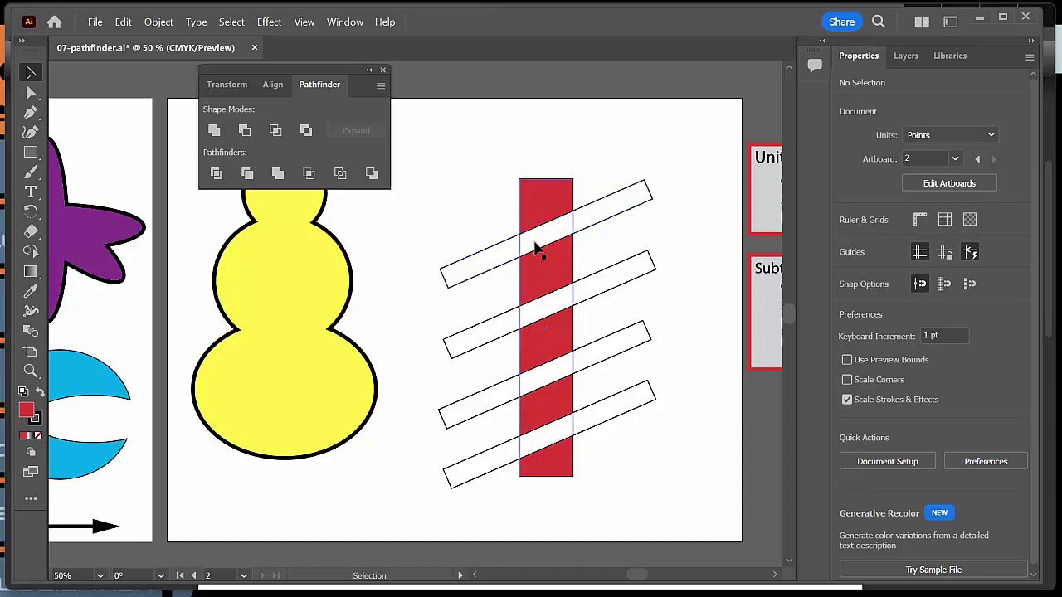
# Select the red rectangle with its four bars and remove the bar ends protruding on both sides with the Shape Builder tool.
pyautogui.moveTo(460, 148); pyautogui.dragTo(639, 517)
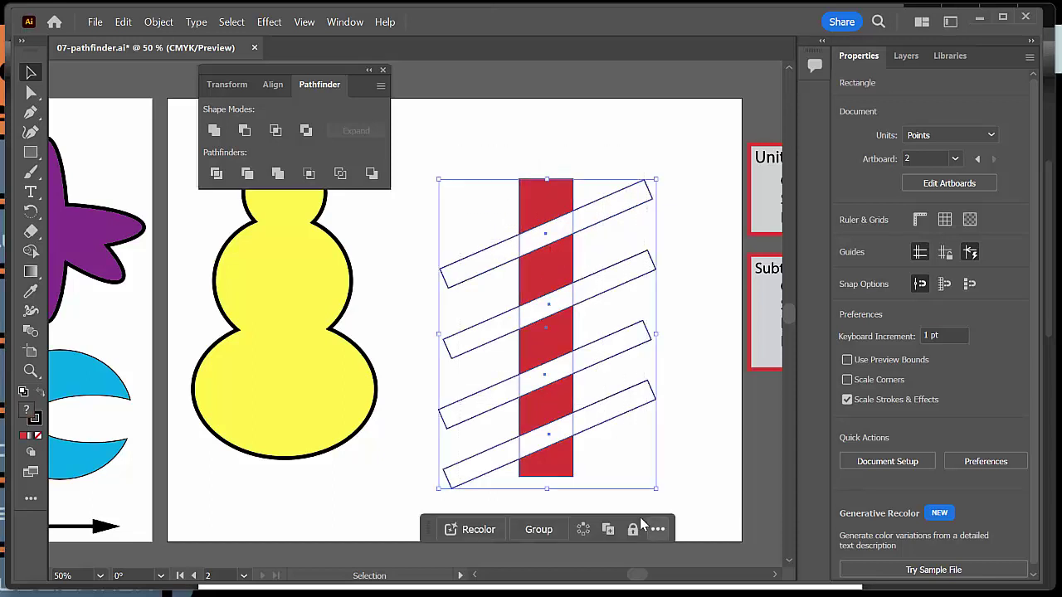
pyautogui.click(31, 252)
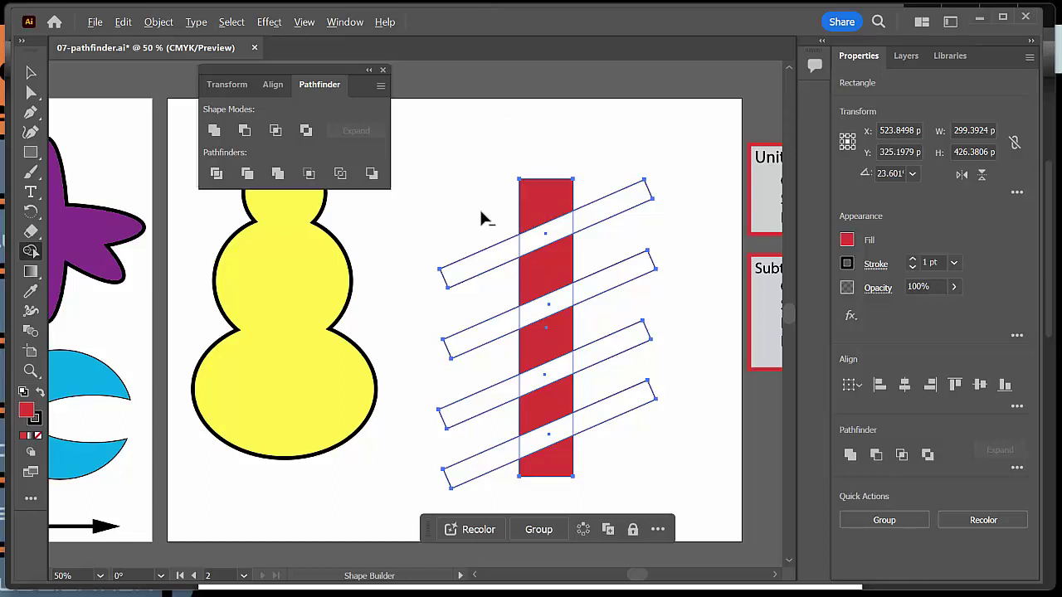
pyautogui.keyDown('alt'); pyautogui.click(482, 261); pyautogui.keyUp('alt')
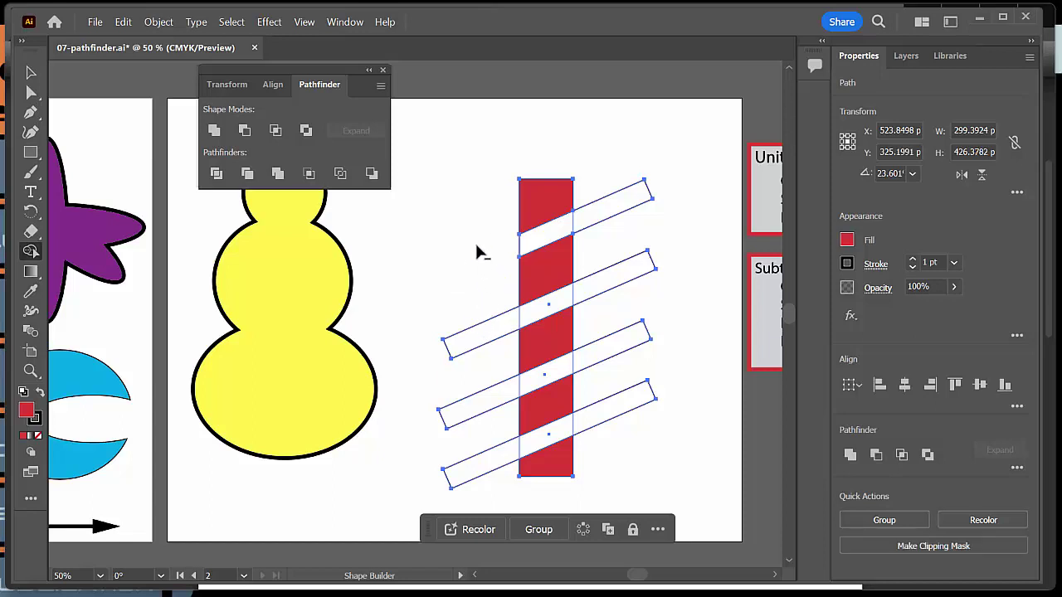
pyautogui.keyDown('alt'); pyautogui.click(484, 348); pyautogui.keyUp('alt')
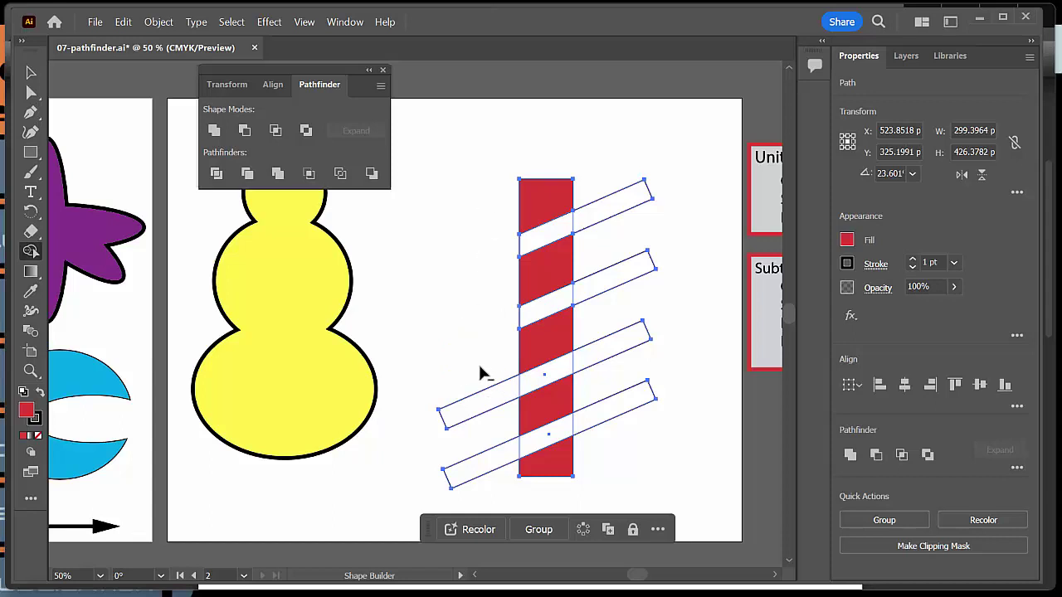
pyautogui.keyDown('alt'); pyautogui.click(477, 417); pyautogui.keyUp('alt')
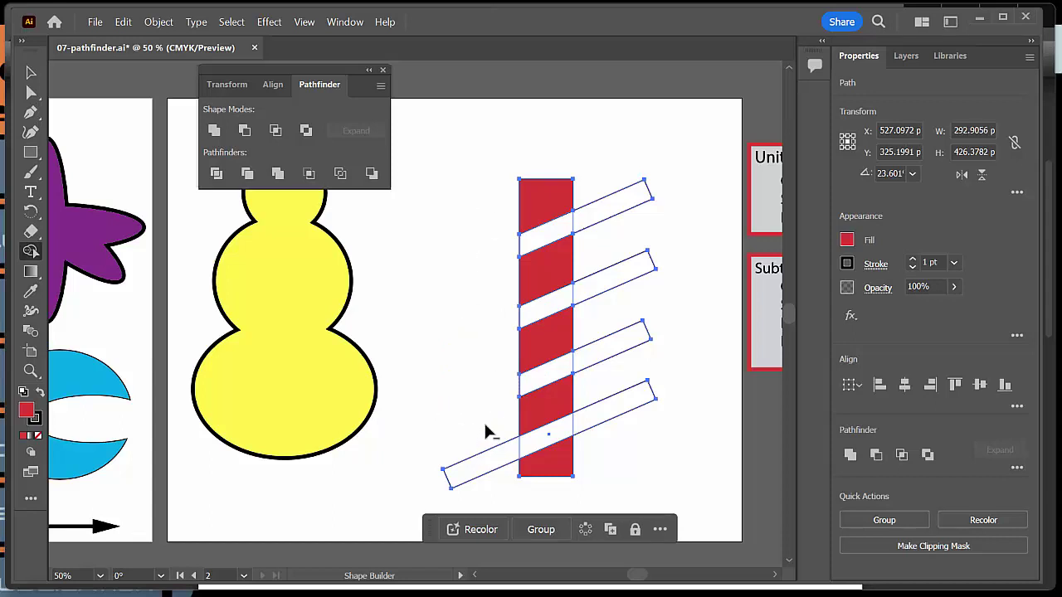
pyautogui.keyDown('alt'); pyautogui.click(490, 465); pyautogui.keyUp('alt')
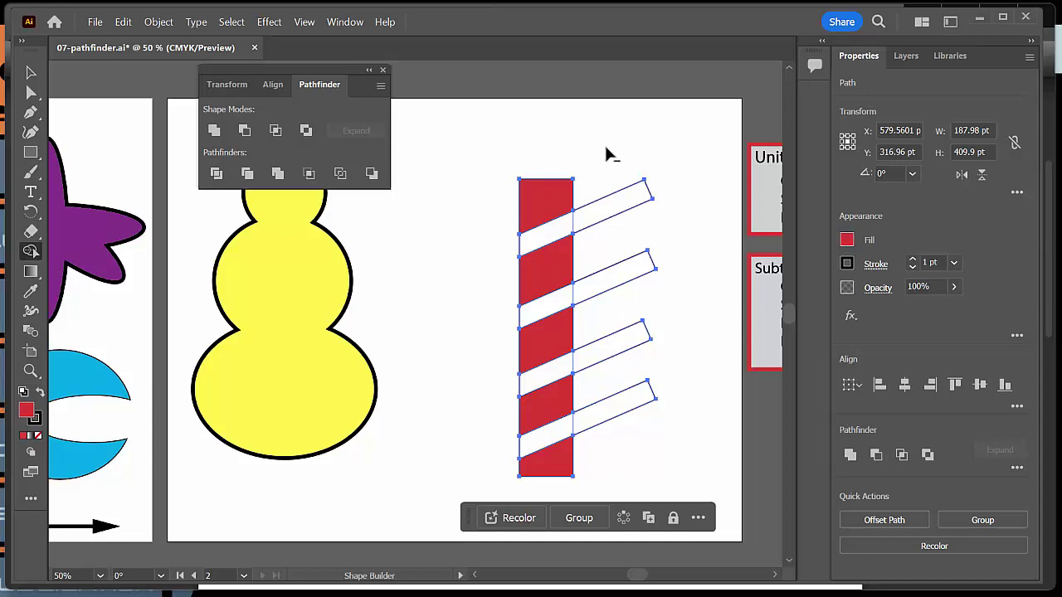
pyautogui.moveTo(606, 153)
pyautogui.mouseDown()
pyautogui.moveTo(632, 235)
pyautogui.moveTo(636, 403)
pyautogui.mouseUp()
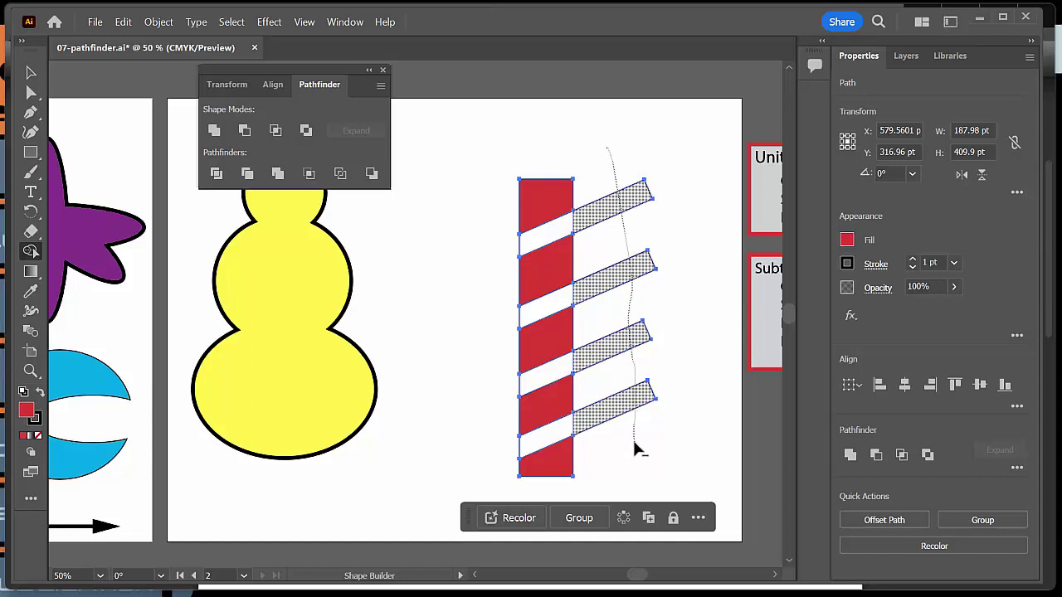
pyautogui.moveTo(635, 448); pyautogui.dragTo(638, 450)
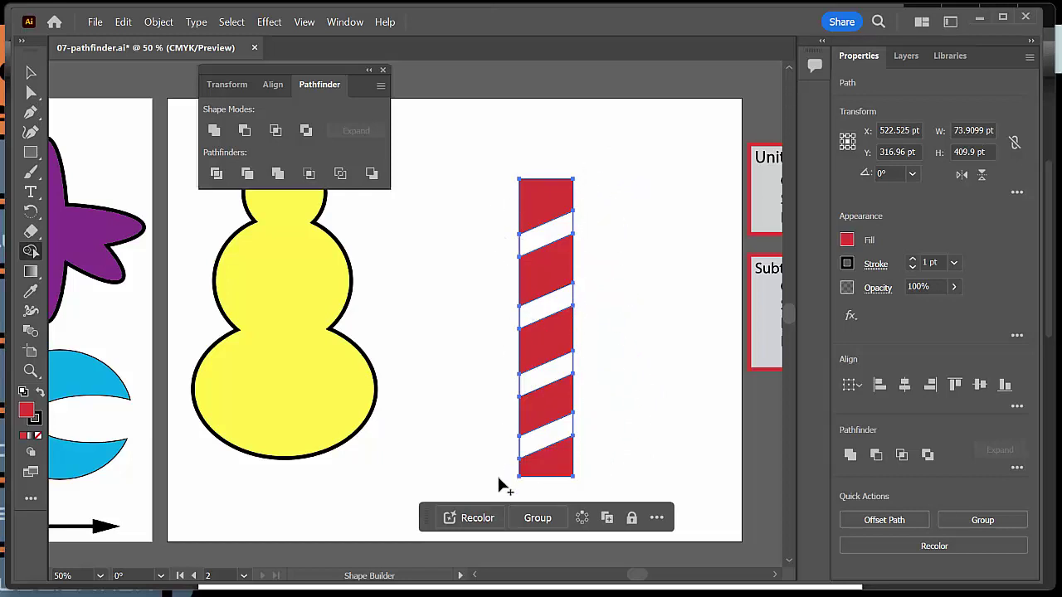
# Try moving the topmost white stripe off the red pole, undo the move and deselect everything.
pyautogui.press('v')
pyautogui.click(650, 311)
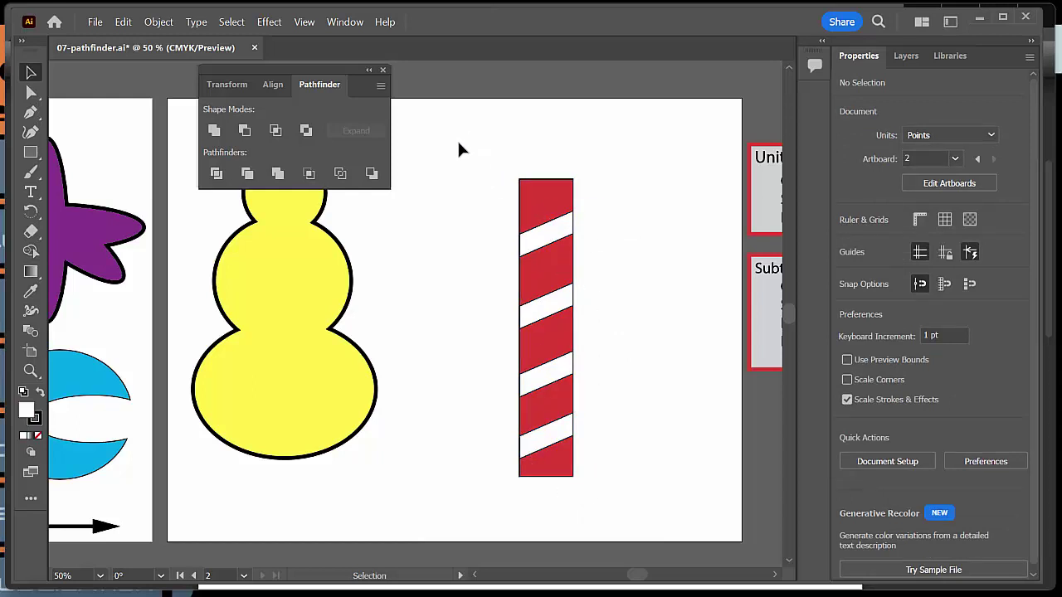
pyautogui.moveTo(545, 242); pyautogui.dragTo(630, 209)
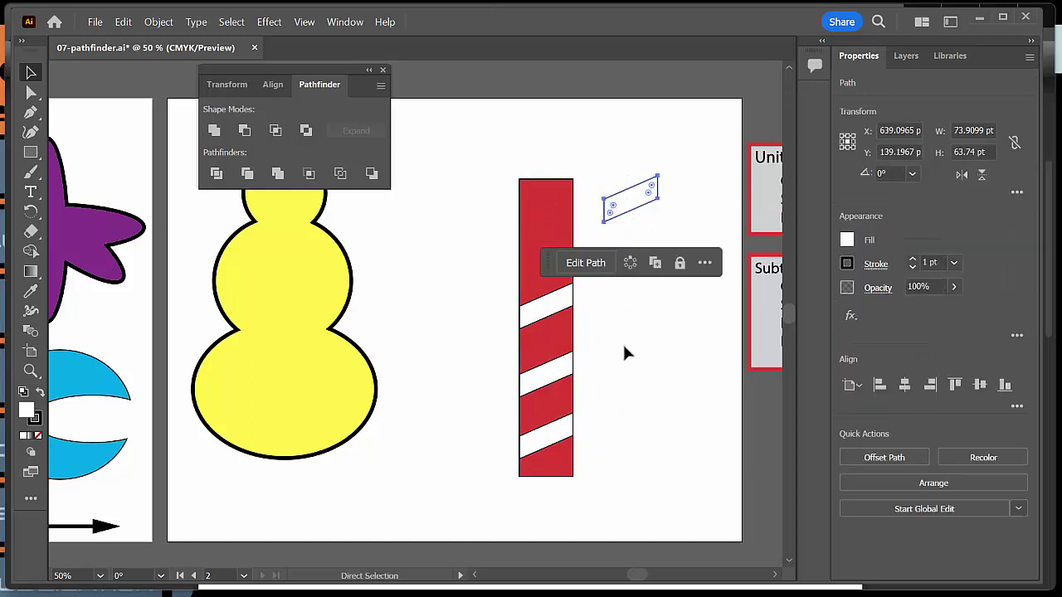
pyautogui.hotkey('ctrl', 'z')
pyautogui.click(641, 378)
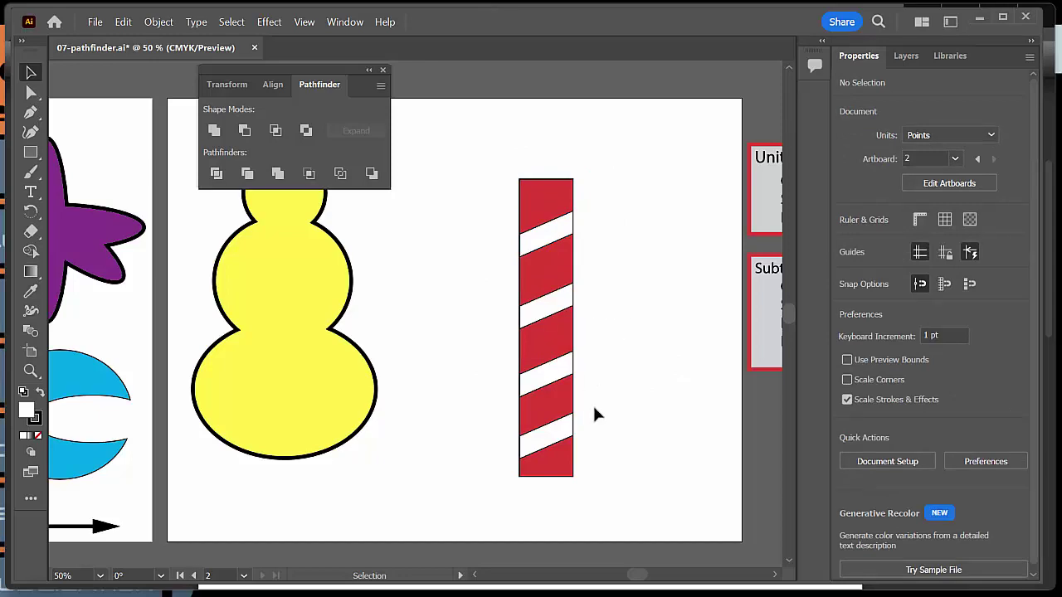
# Close the Pathfinder panel and review the finished shapes and the Shape Builder instructions across both artboards.
pyautogui.click(382, 70)
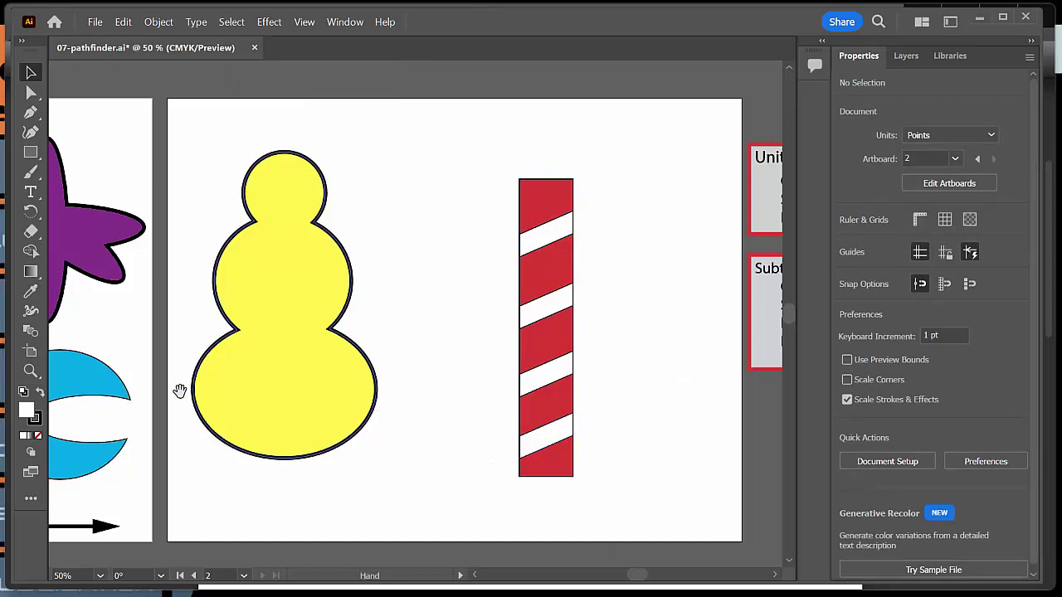
pyautogui.moveTo(182, 390); pyautogui.dragTo(728, 395)
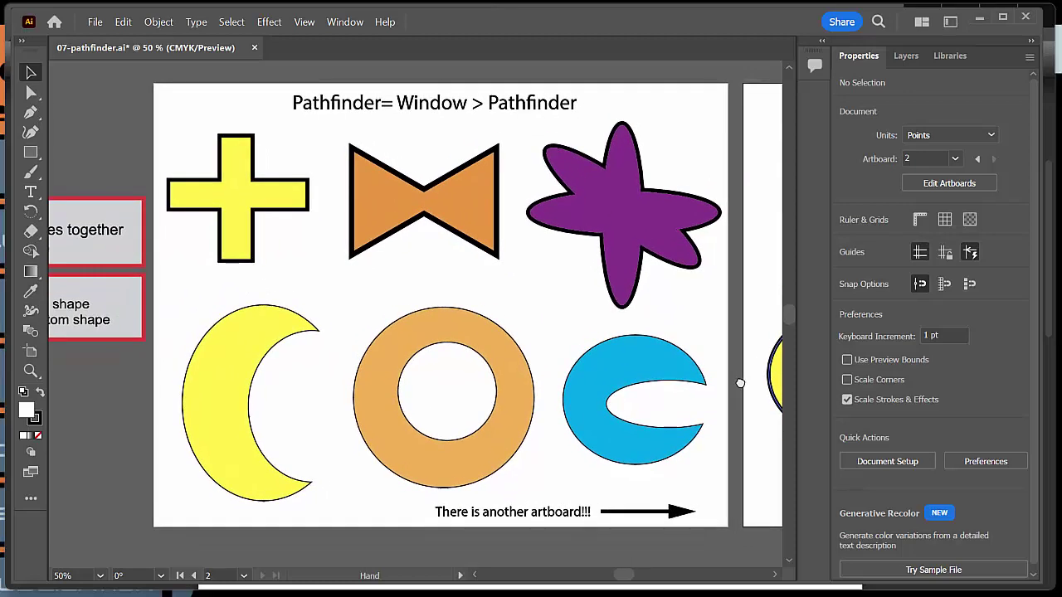
pyautogui.moveTo(397, 396); pyautogui.dragTo(316, 389)
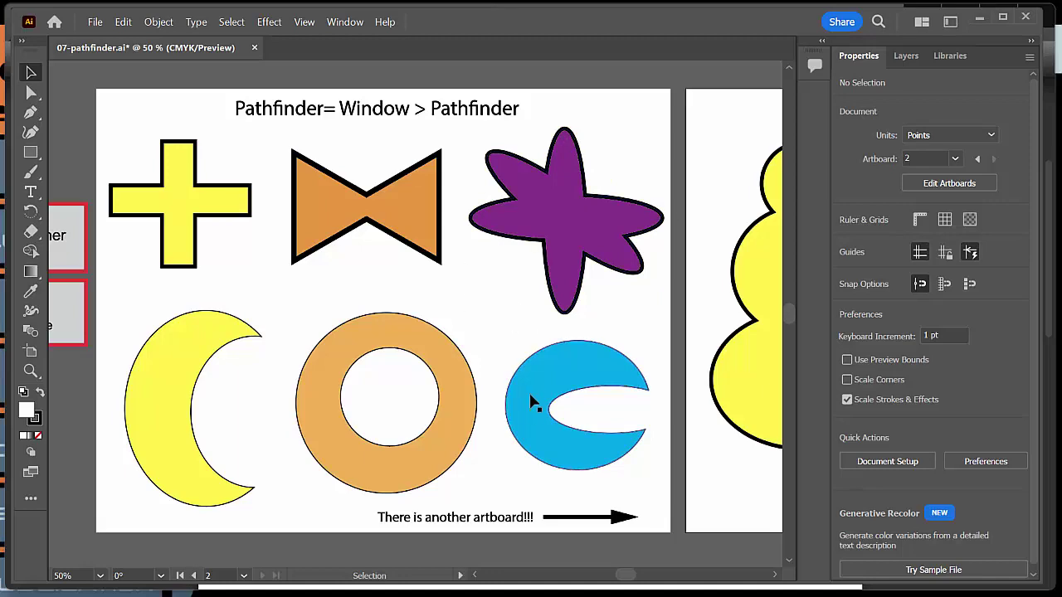
pyautogui.moveTo(611, 374); pyautogui.dragTo(107, 435)
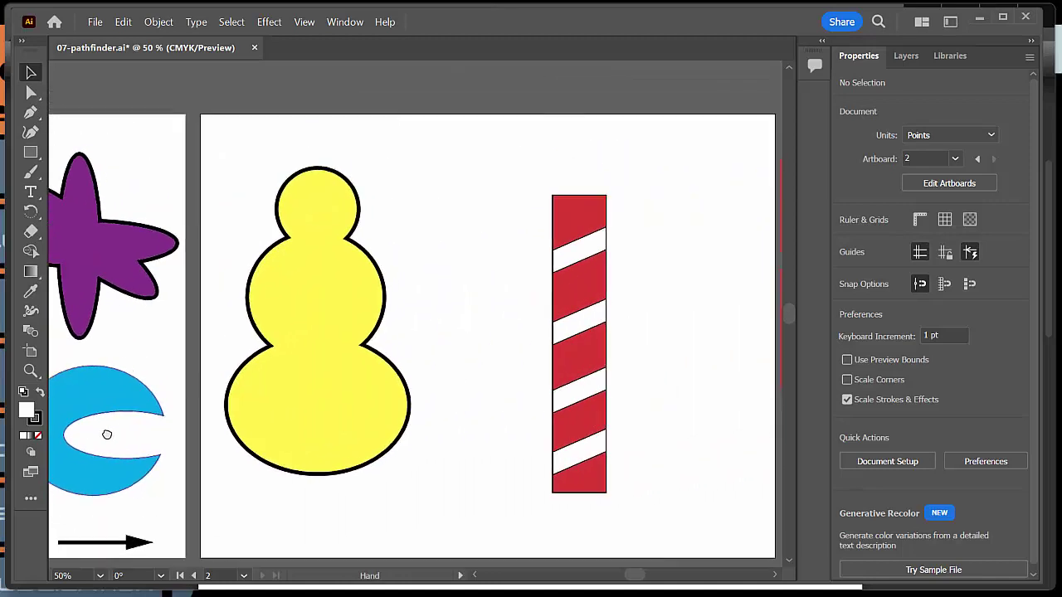
pyautogui.moveTo(555, 402); pyautogui.dragTo(643, 407)
pyautogui.moveTo(398, 368); pyautogui.dragTo(421, 350)
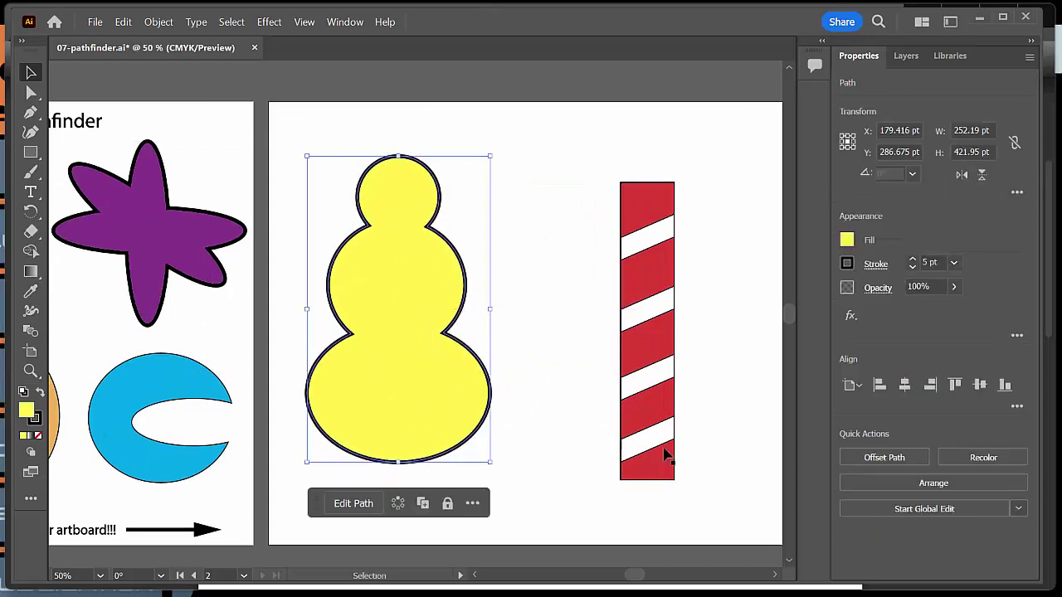
pyautogui.moveTo(747, 421); pyautogui.dragTo(498, 443)
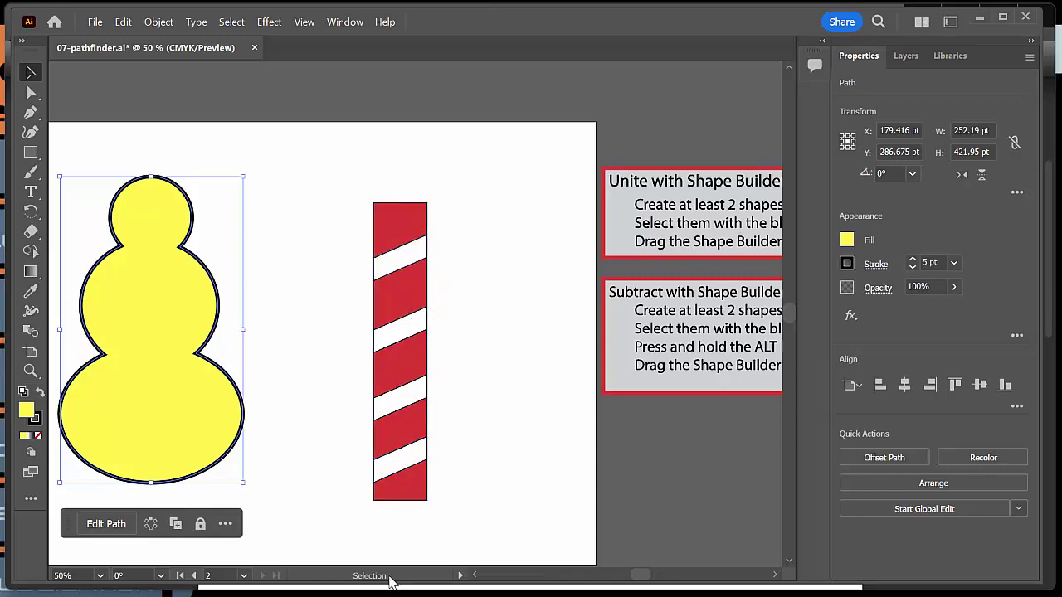
pyautogui.press('space')
pyautogui.moveTo(265, 401); pyautogui.dragTo(780, 390)
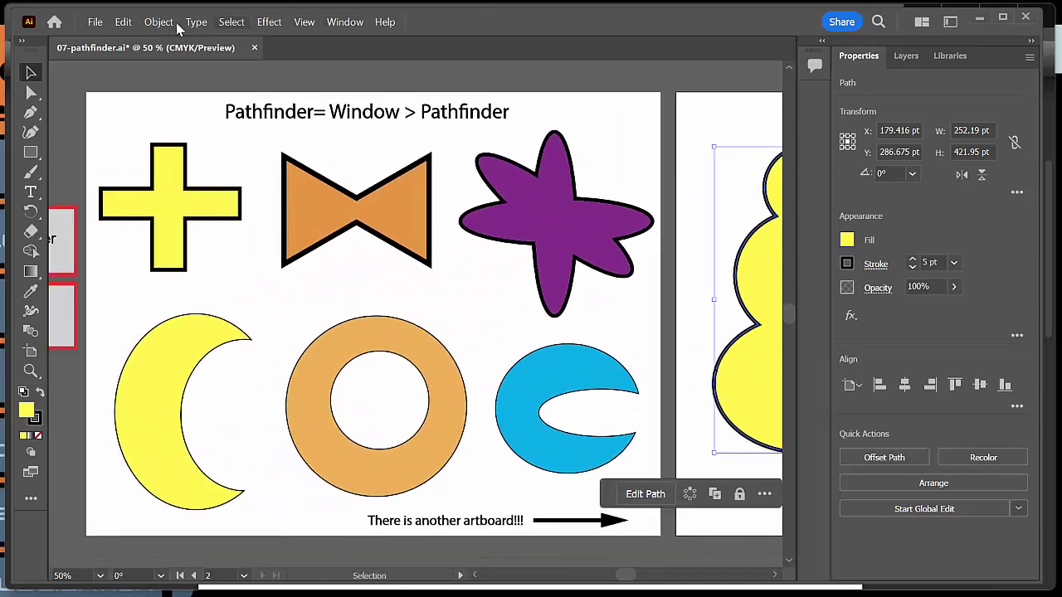
# Open the Save As dialog for saving 07-pathfinder on the computer and cancel it without saving.
pyautogui.click(95, 23)
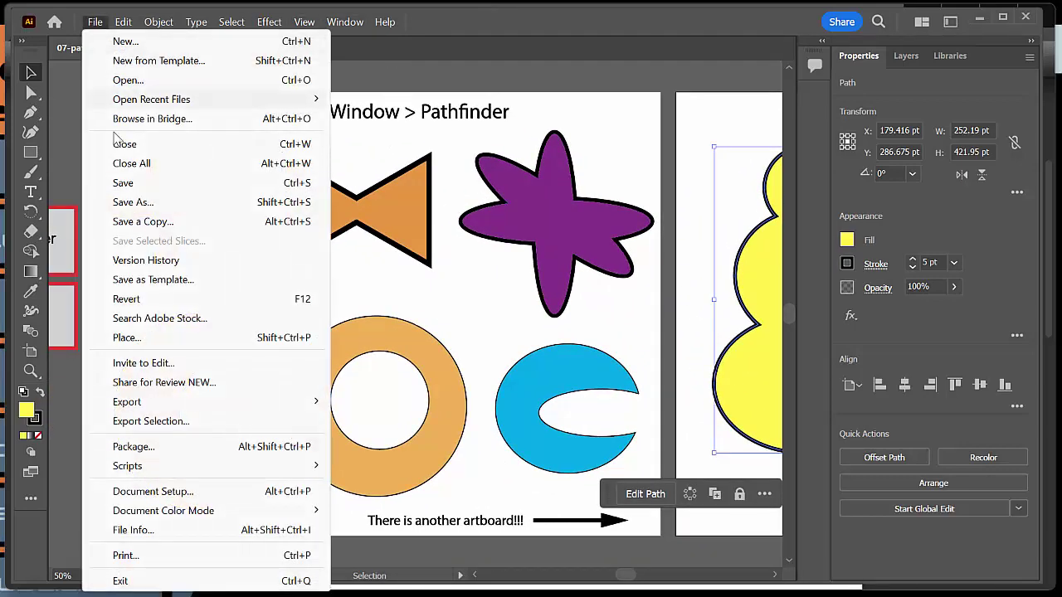
pyautogui.click(131, 203)
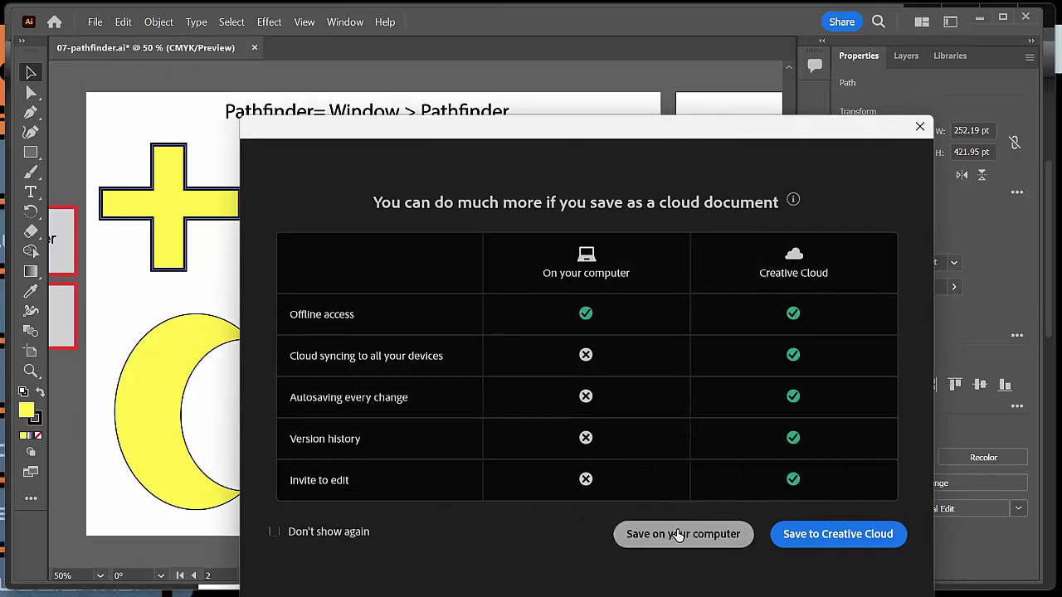
pyautogui.click(678, 535)
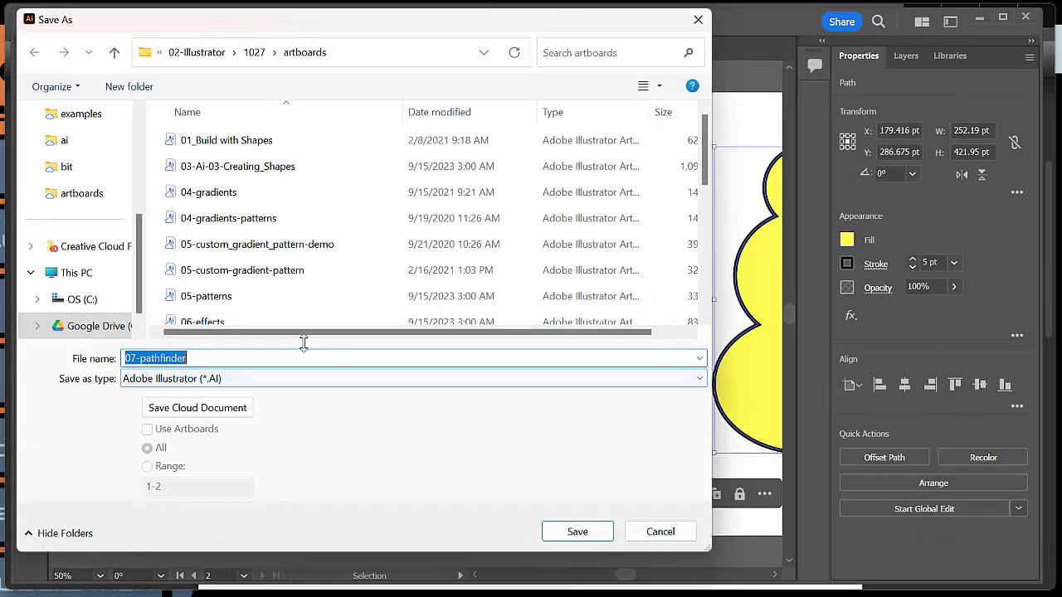
pyautogui.click(688, 531)
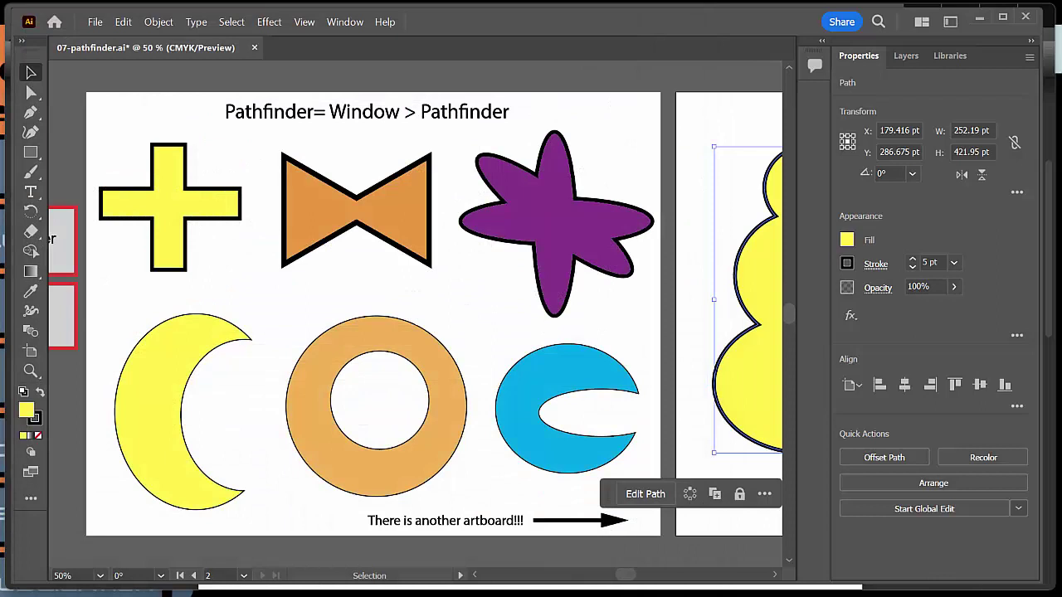